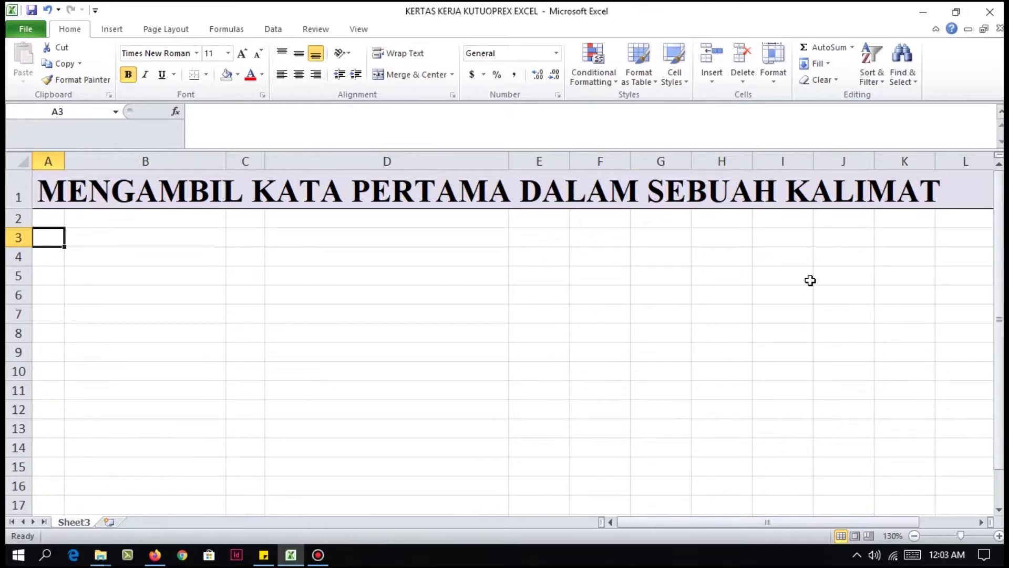
# - Enter the headers "NO" in cell A3 and "Keterangan" in cell B3
pyautogui.press('Up')
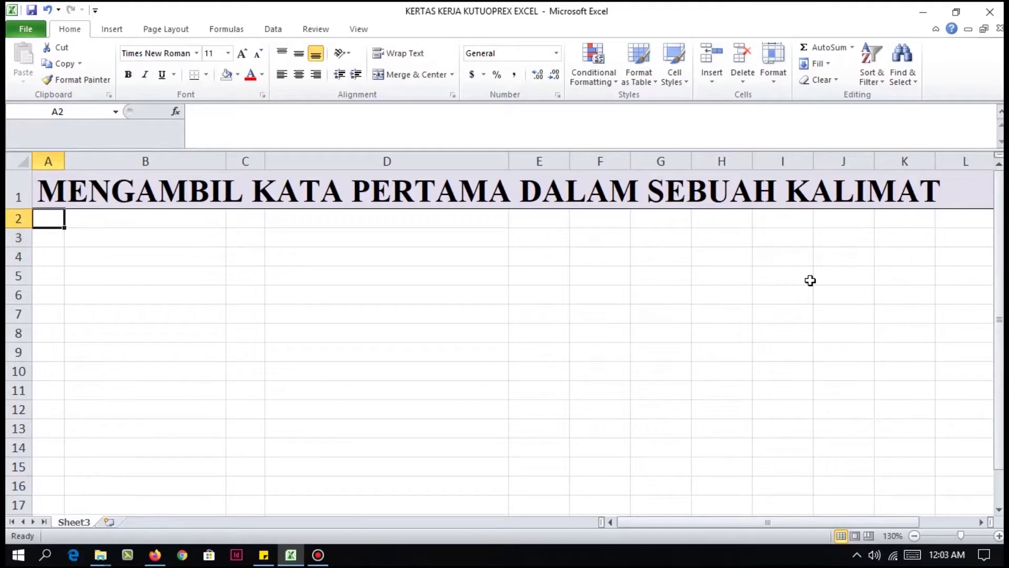
pyautogui.press('Down')
pyautogui.write('NO')
pyautogui.press('Return')
pyautogui.press('Up')
pyautogui.press('Right')
pyautogui.write('Keterangan')
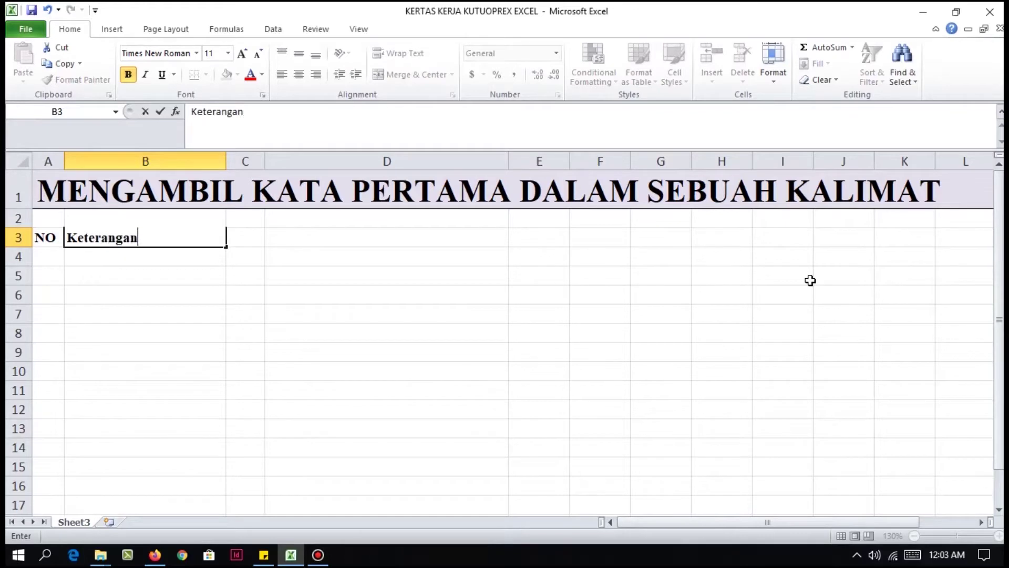
pyautogui.press('Return')
pyautogui.press('Up')
pyautogui.press('Right')
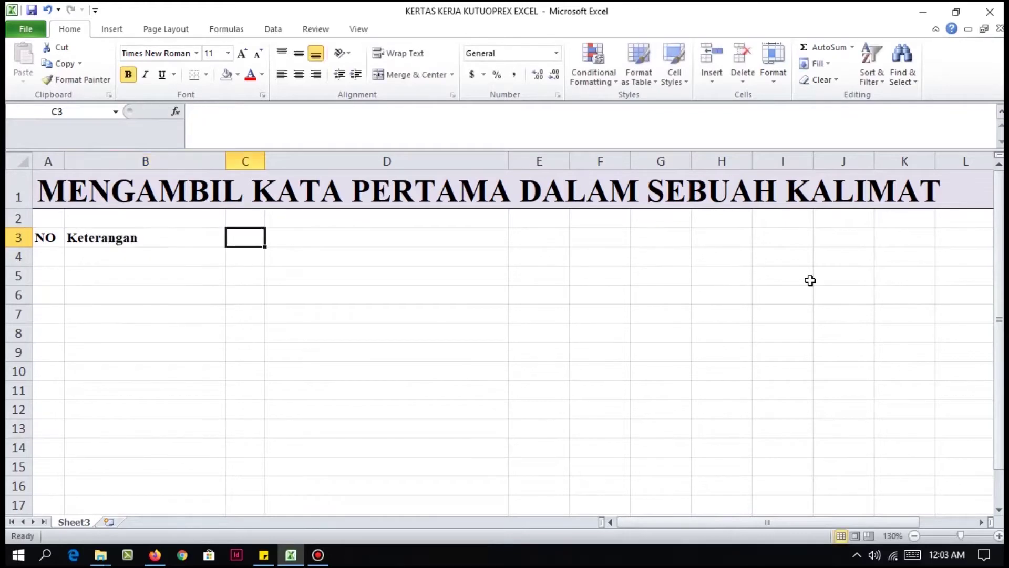
pyautogui.write('bentuk ')
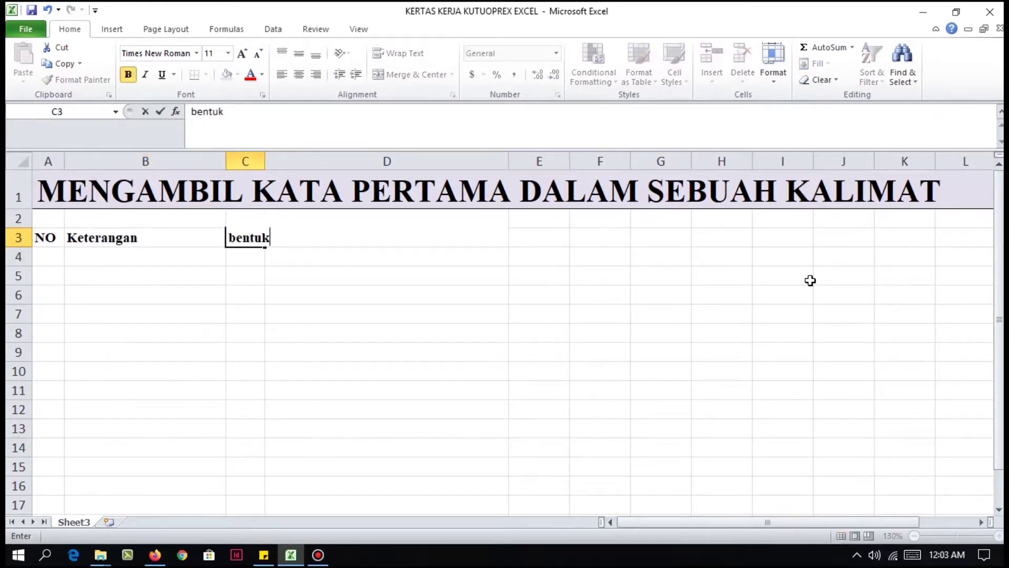
pyautogui.write('penulisam')
pyautogui.press('Return')
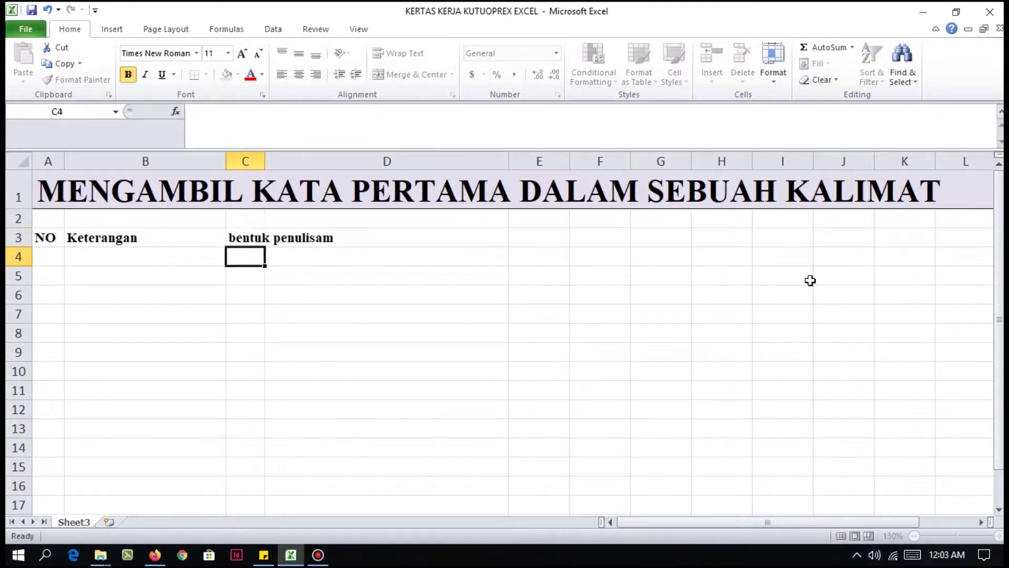
pyautogui.press('Up')
pyautogui.press('Right')
pyautogui.press('Left')
pyautogui.press('F2')
pyautogui.press('BackSpace')
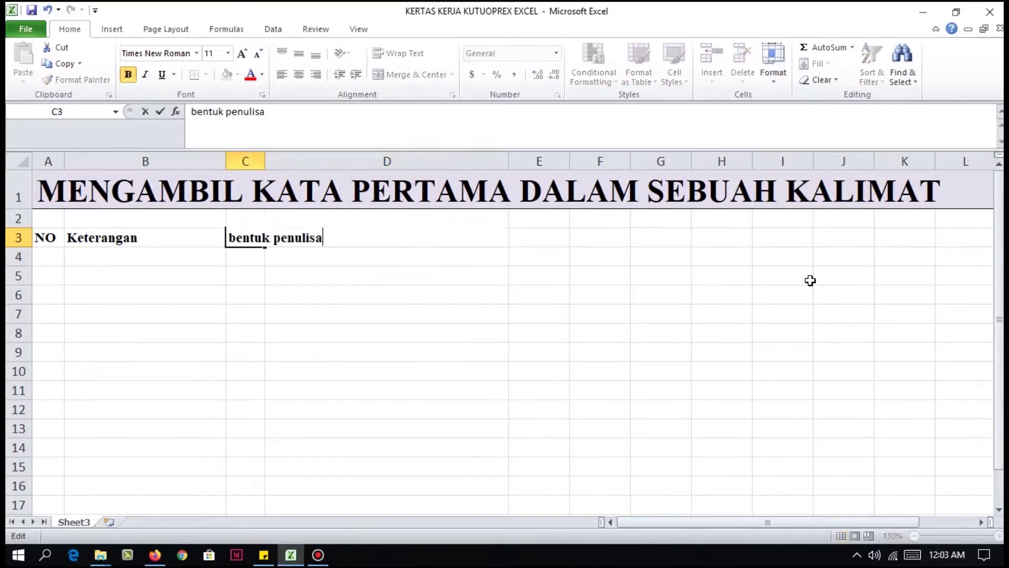
pyautogui.press('Escape')
# - Enter the headers "Hasil" in cell C3 and "Bentuk penulisan" in cell D3
pyautogui.write('H')
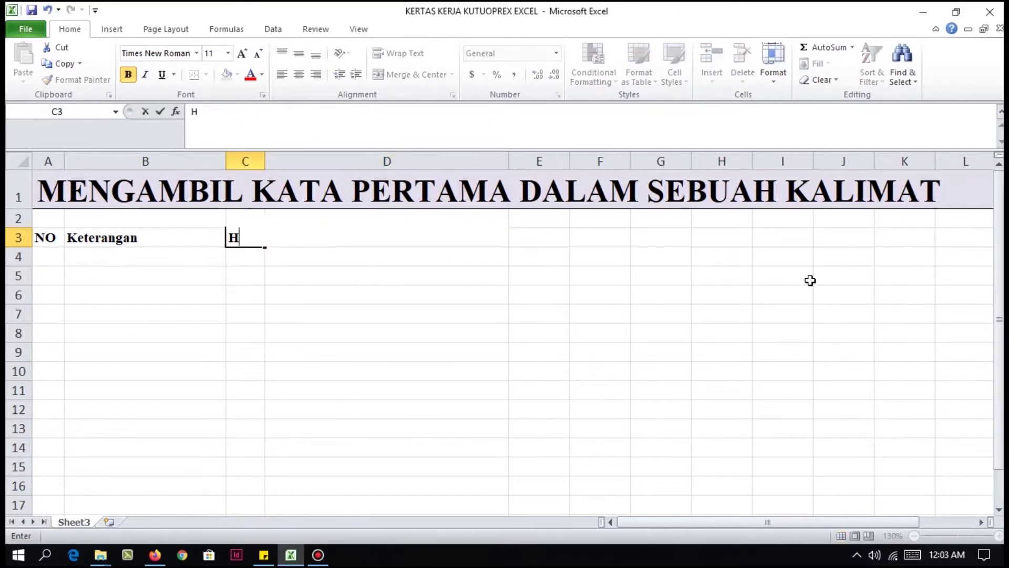
pyautogui.write('asil')
pyautogui.press('Return')
pyautogui.press('Up')
pyautogui.press('Right')
pyautogui.write('Bentu')
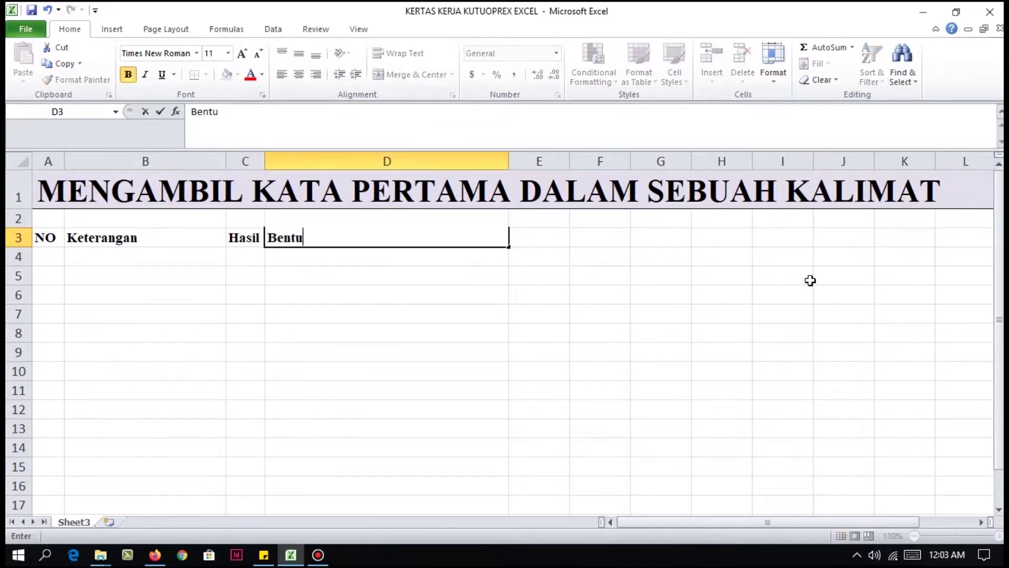
pyautogui.write('k penulisan')
pyautogui.press('Return')
# - Number the table rows 1 to 4 in cells A4 to A7 under the NO header
pyautogui.press('Home')
pyautogui.write('1')
pyautogui.press('Return')
pyautogui.write('2')
pyautogui.press('Return')
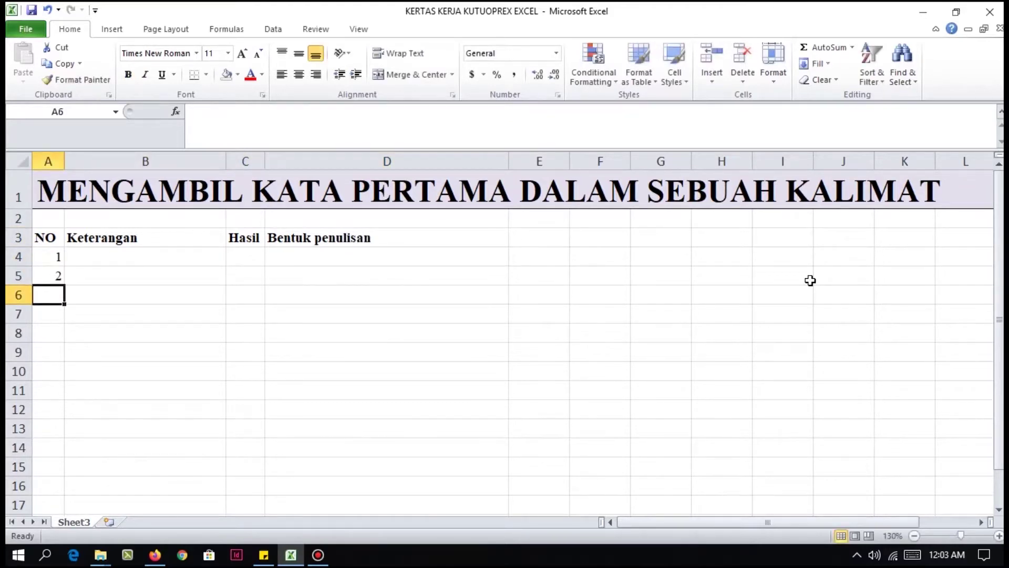
pyautogui.write('3')
pyautogui.press('Return')
pyautogui.write('4')
pyautogui.press('Tab')
pyautogui.press('Up')
pyautogui.press('Up')
pyautogui.press('Up')
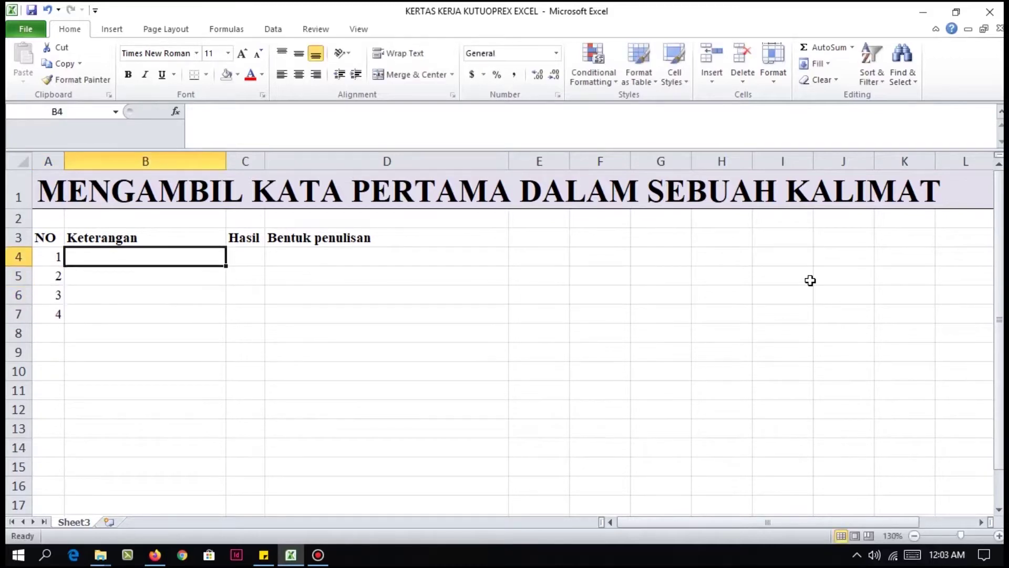
# - Fill the header cells A3:D3 with the lightest red theme colour
pyautogui.moveTo(42, 237); pyautogui.dragTo(385, 237)
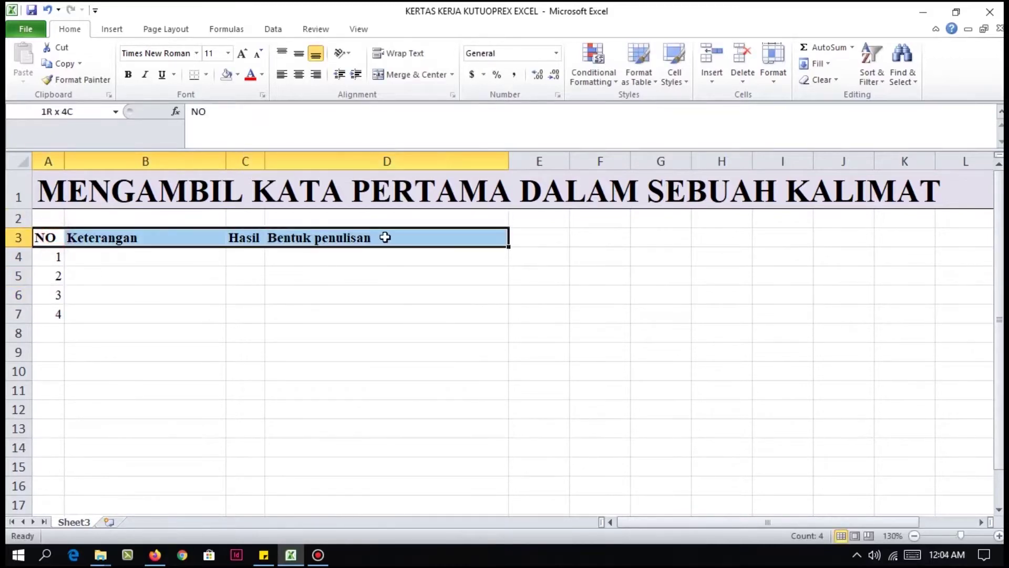
pyautogui.click(237, 74)
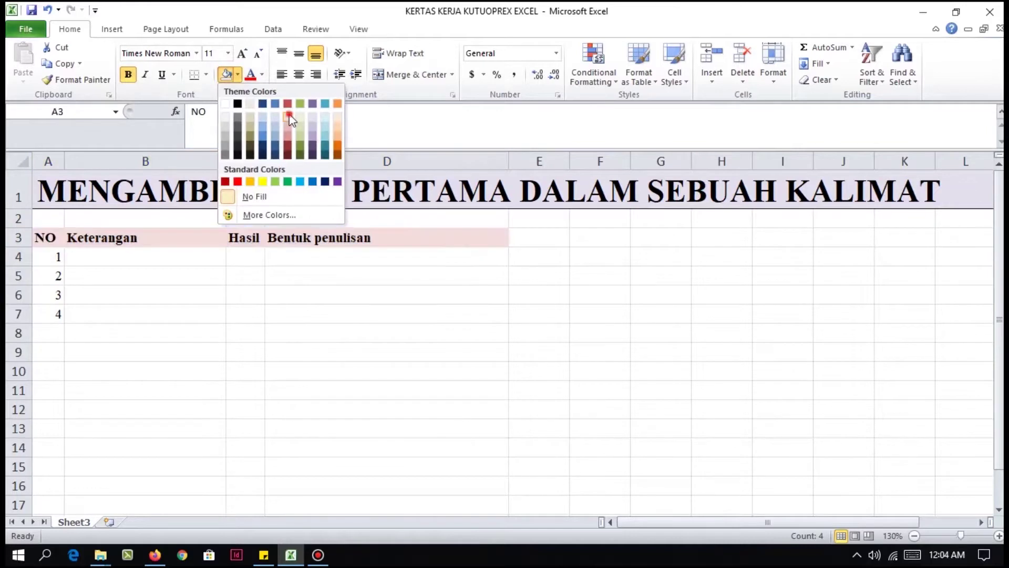
pyautogui.click(290, 118)
pyautogui.click(184, 286)
# - Enter "Ibu pergi ke pasar" in cell B4 and "ayah pergi ke kantor" in cell B5
pyautogui.click(115, 257)
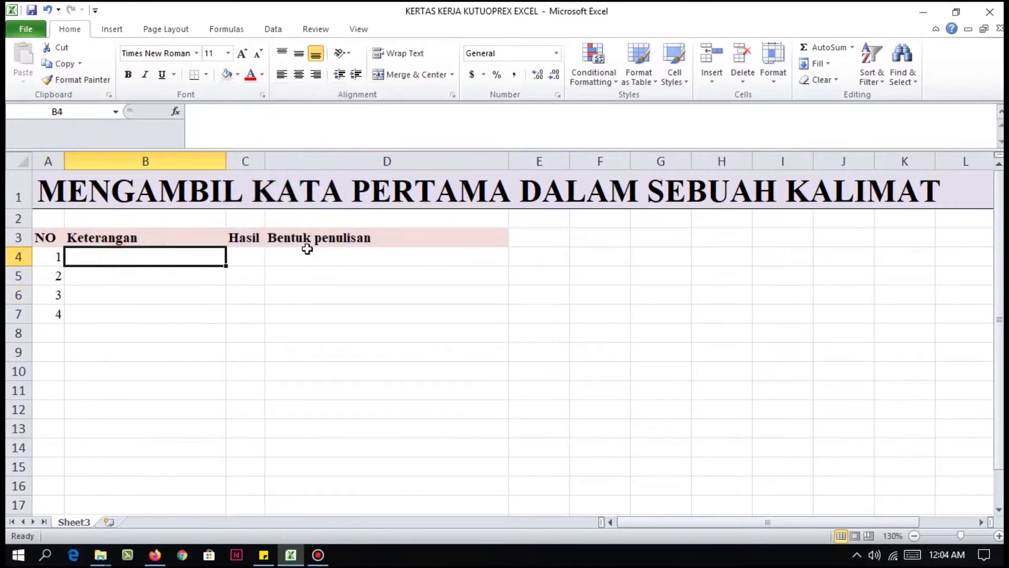
pyautogui.write('Ibu perg')
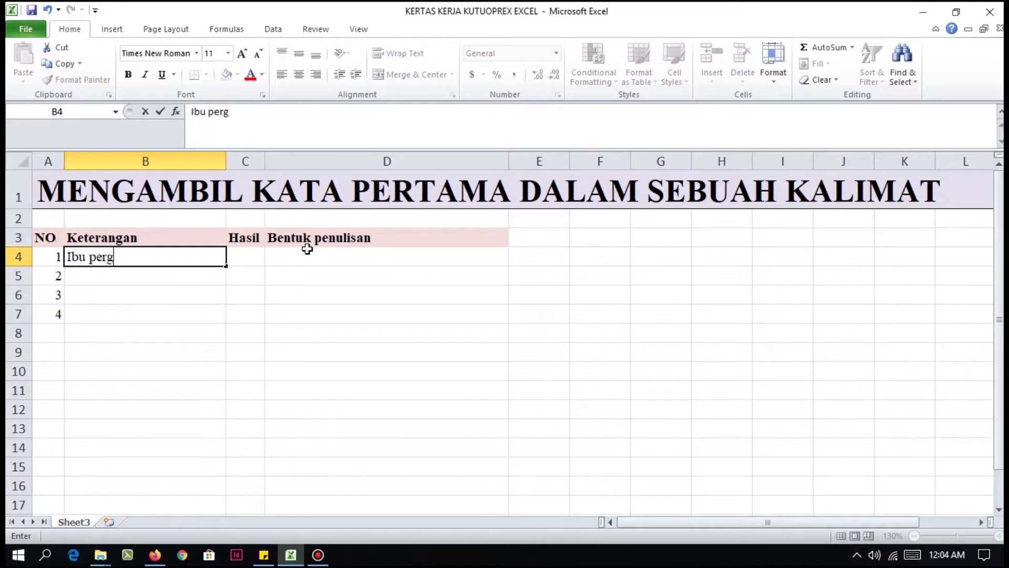
pyautogui.write('i ke pasar')
pyautogui.press('Return')
pyautogui.write('a')
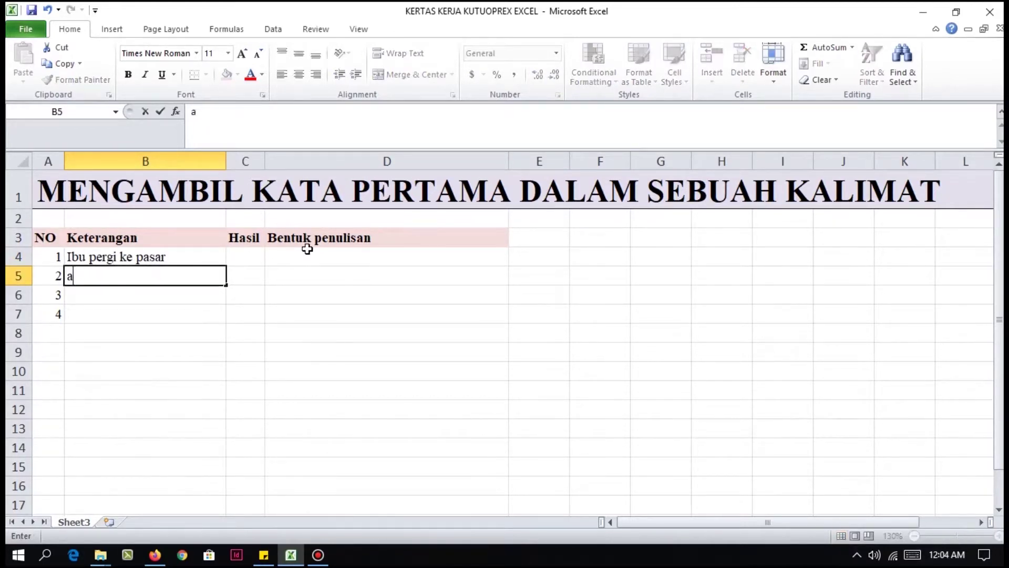
pyautogui.write('yah pergi ke kan')
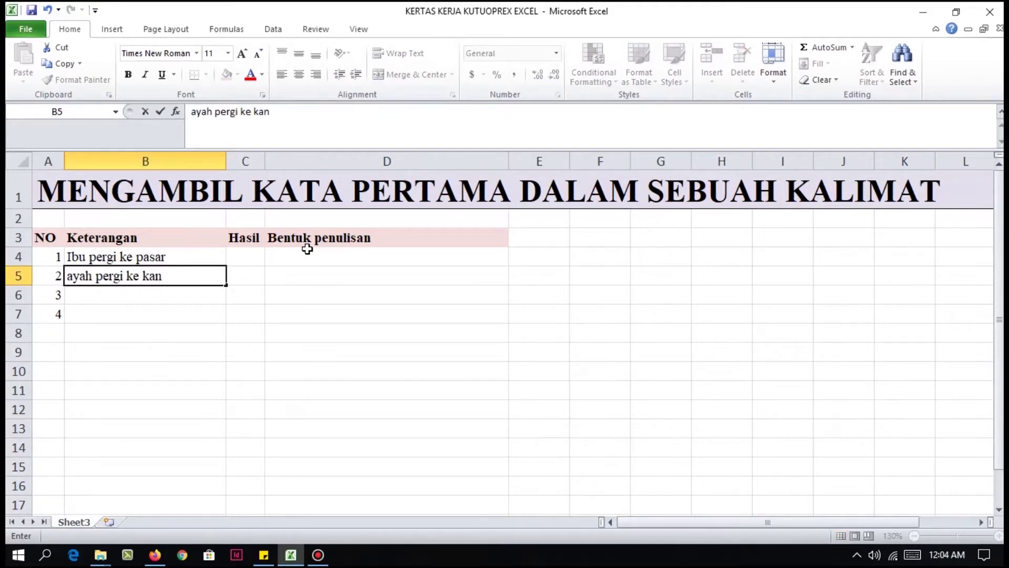
pyautogui.write('tor')
pyautogui.press('Return')
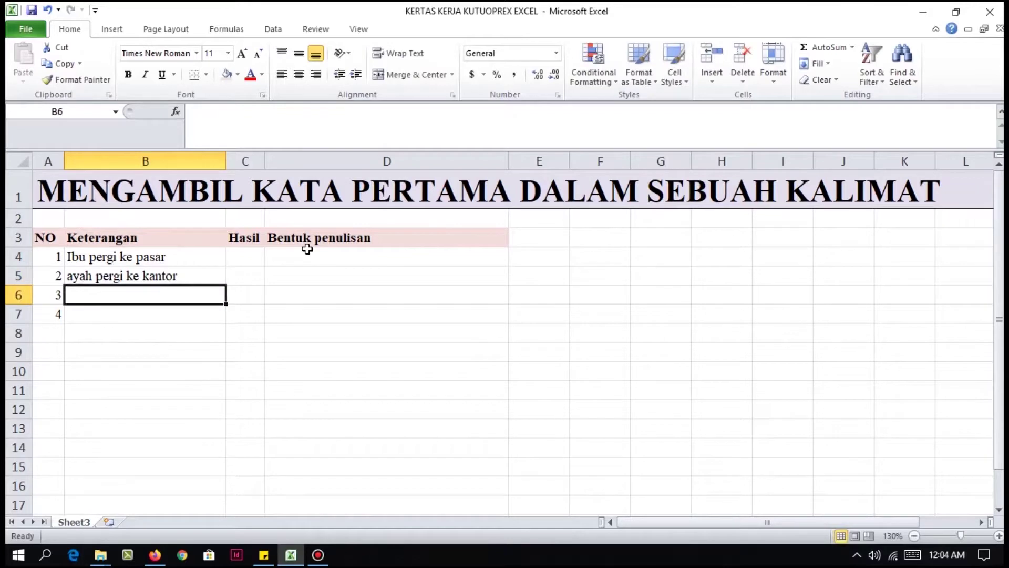
# - Enter "ani pergi les biola" in cell B6 as the third sentence
pyautogui.write('ani')
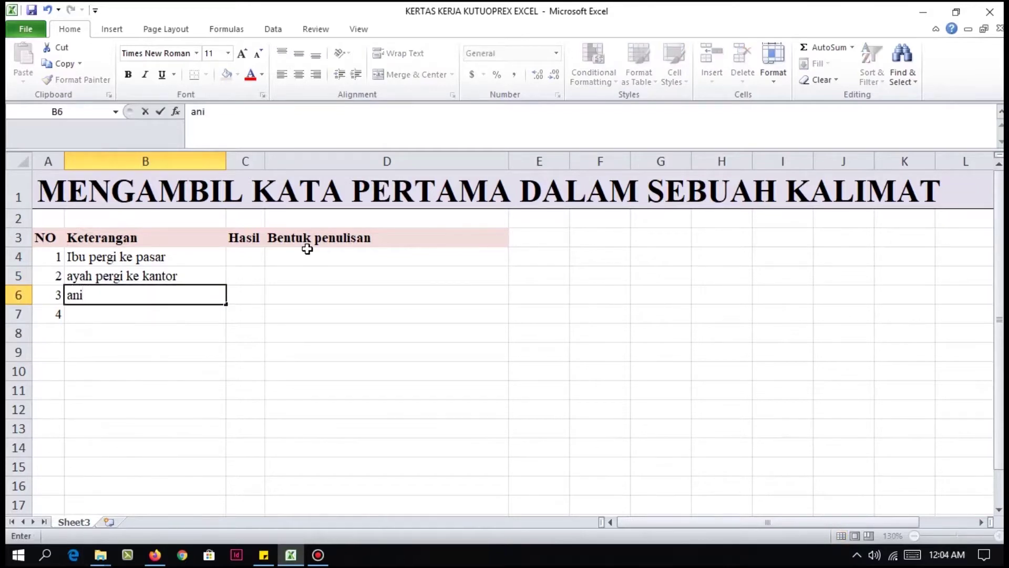
pyautogui.write(' pergi les bi')
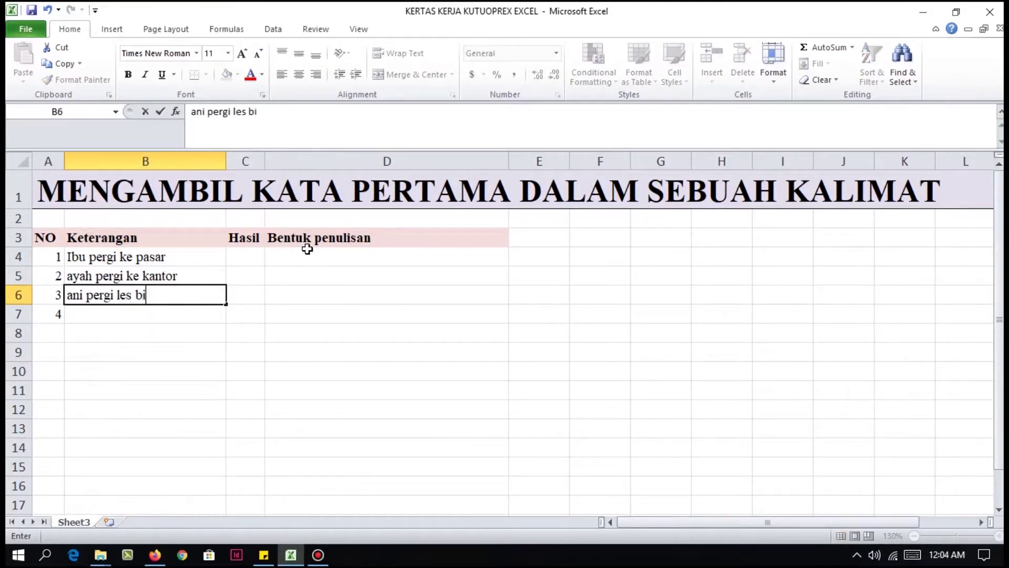
pyautogui.write('ola')
pyautogui.press('Return')
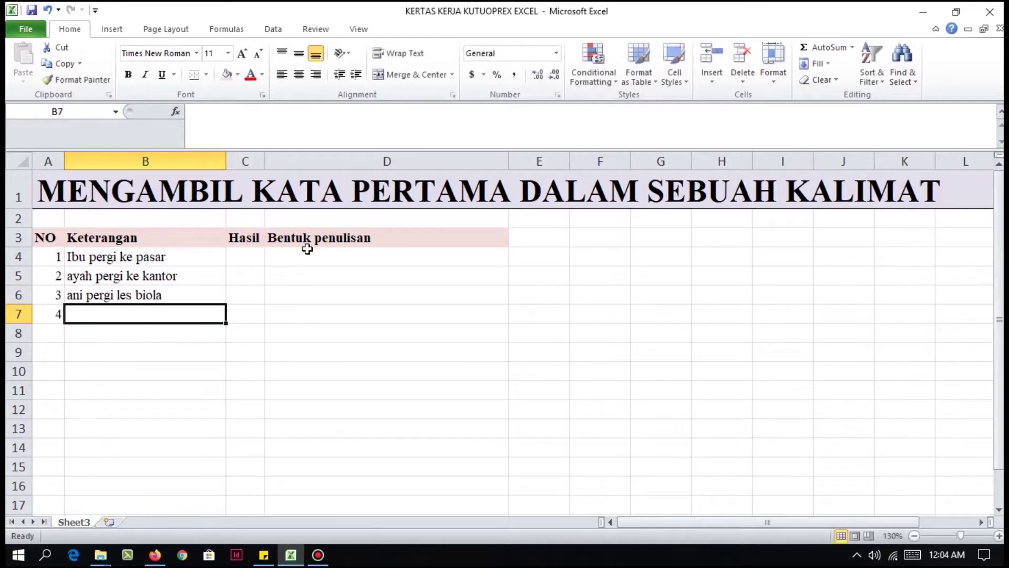
# - Enter "ternyata dia berbohong" in cell B7 as the fourth sentence
pyautogui.write('trinya')
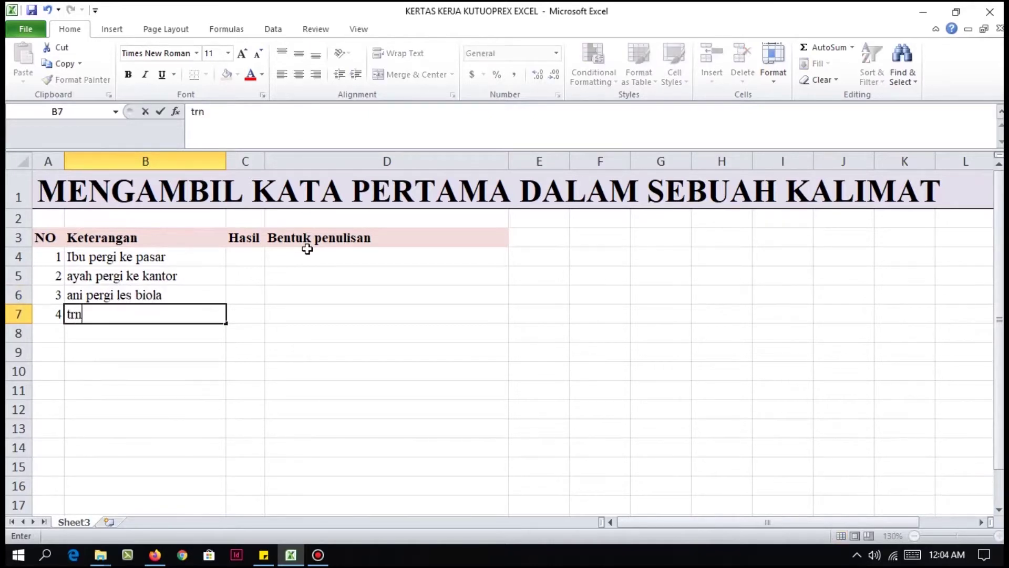
pyautogui.press('BackSpace')
pyautogui.press('BackSpace')
pyautogui.press('BackSpace')
pyautogui.press('BackSpace')
pyautogui.press('BackSpace')
pyautogui.write('ernyata d')
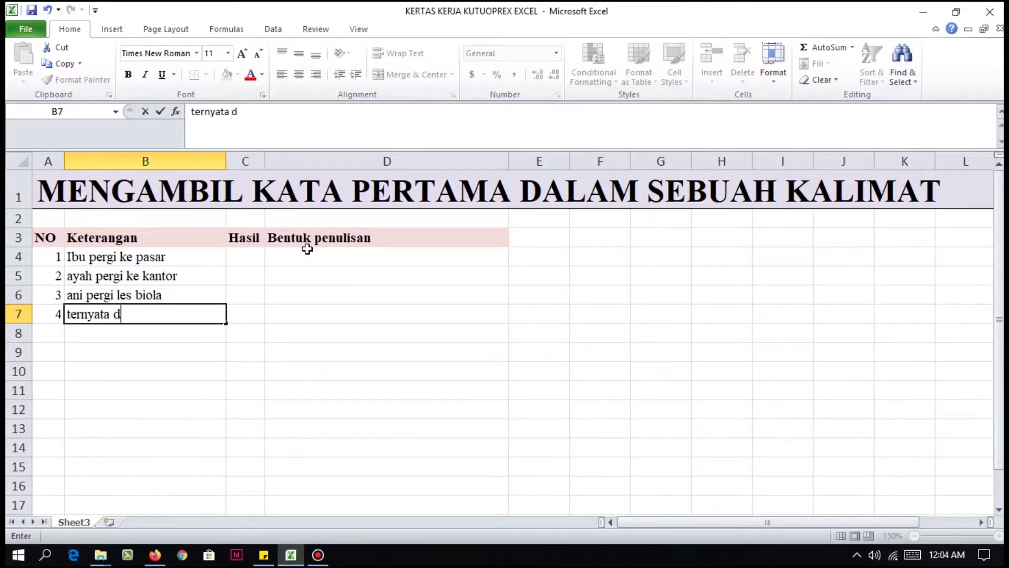
pyautogui.write('ia berbo')
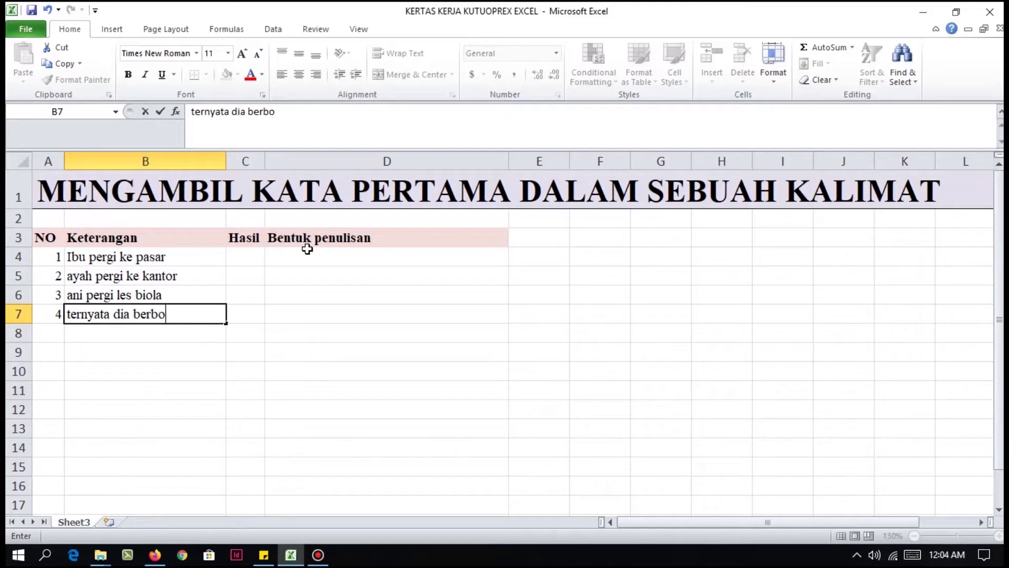
pyautogui.write('hong')
pyautogui.press('Return')
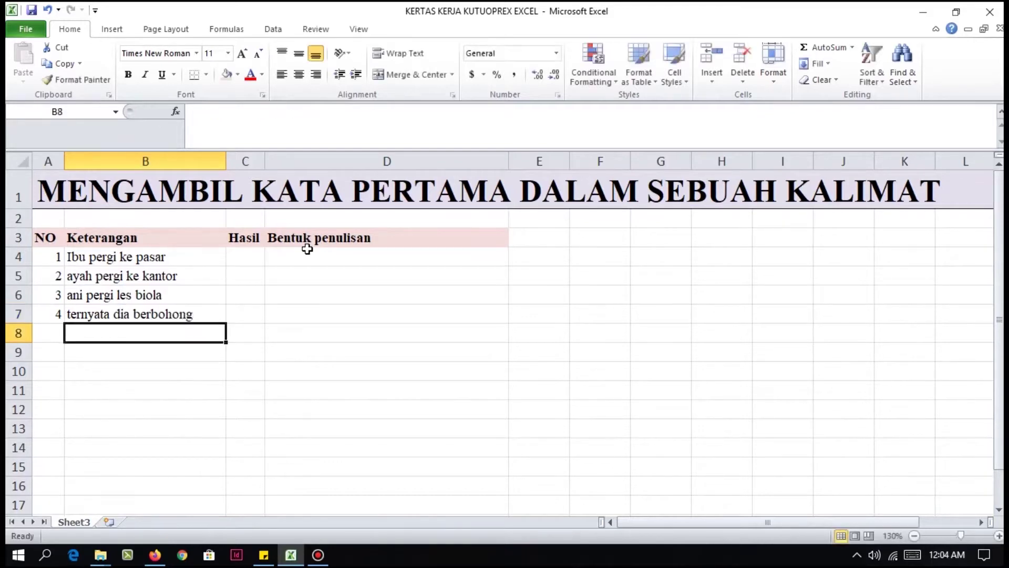
# - Colour only the first words "Ibu" in cell B4 and "ayah" in cell B5 red
pyautogui.click(244, 271)
pyautogui.click(81, 258)
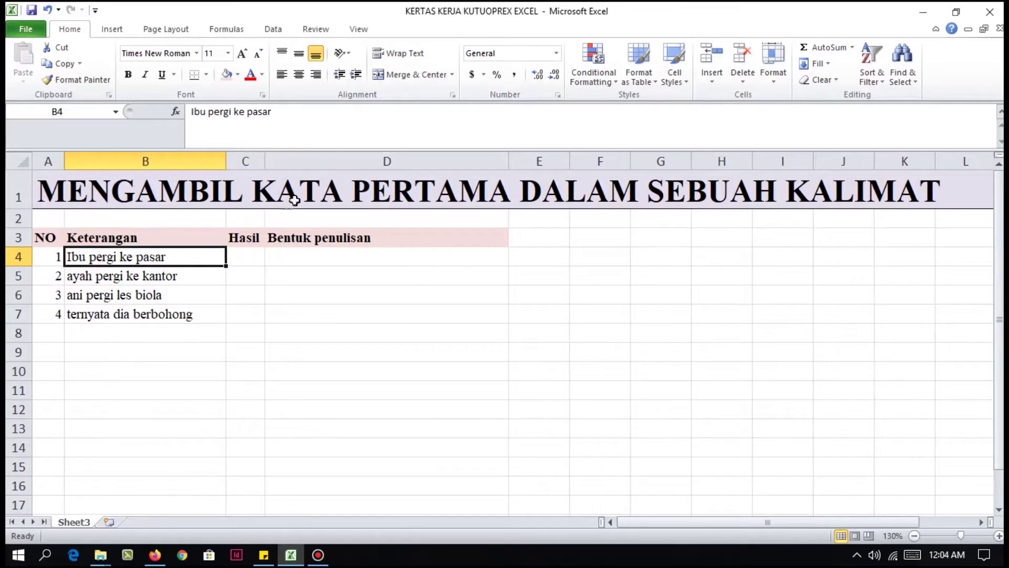
pyautogui.moveTo(206, 112); pyautogui.dragTo(186, 115)
pyautogui.click(231, 95)
pyautogui.doubleClick(67, 275)
pyautogui.moveTo(67, 275); pyautogui.dragTo(93, 276)
pyautogui.click(251, 74)
# - Colour only the first words "ani" in cell B6 and "ternyata" in cell B7 red
pyautogui.click(84, 297)
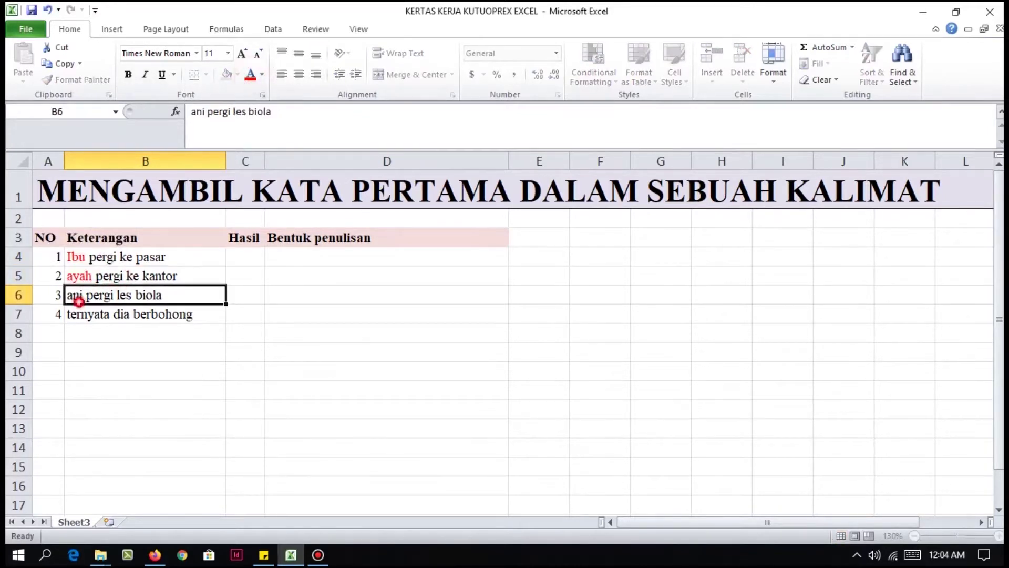
pyautogui.doubleClick(84, 297)
pyautogui.moveTo(66, 295); pyautogui.dragTo(83, 298)
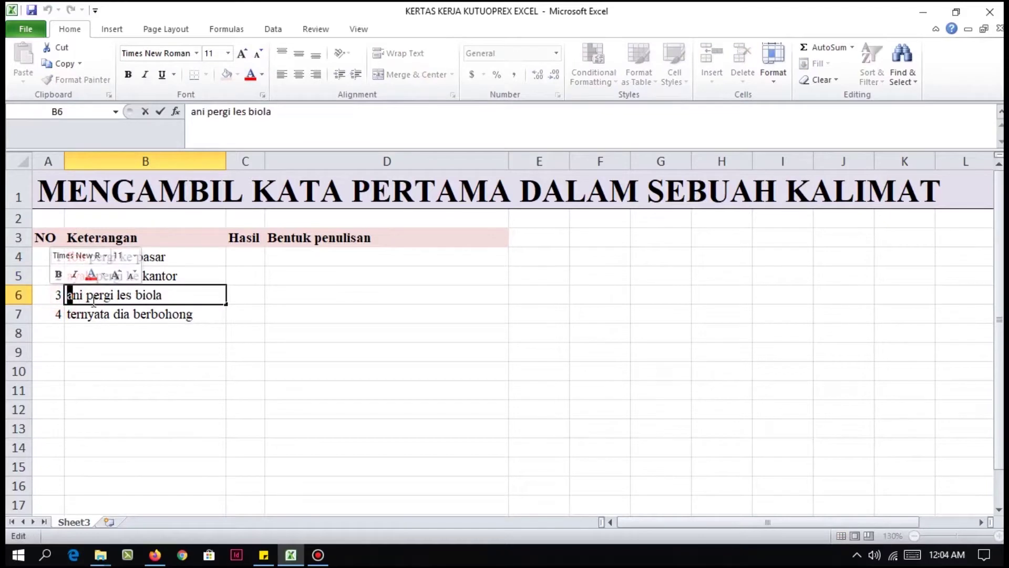
pyautogui.click(250, 74)
pyautogui.click(99, 314)
pyautogui.doubleClick(106, 314)
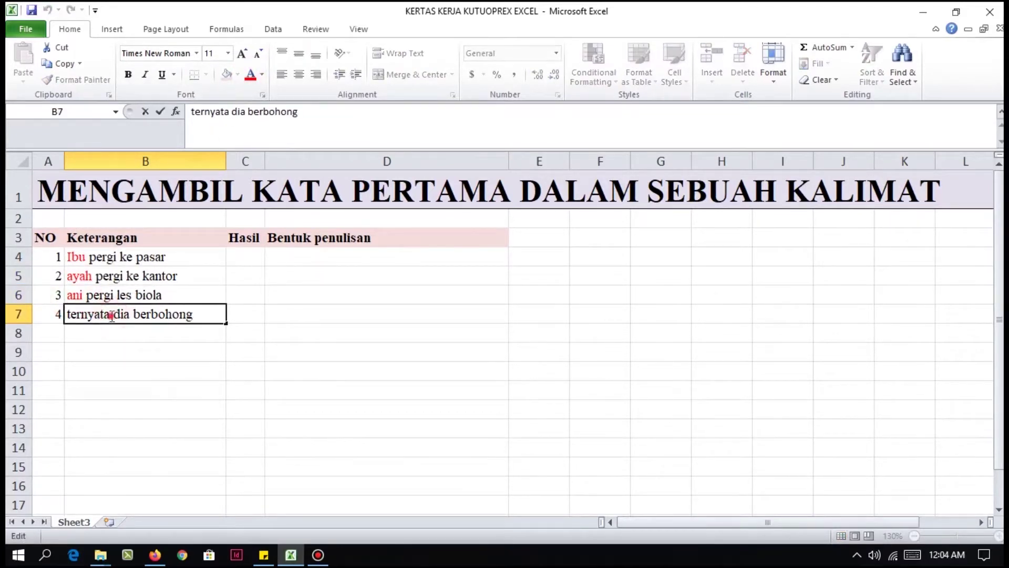
pyautogui.moveTo(111, 314); pyautogui.dragTo(64, 316)
pyautogui.click(251, 74)
pyautogui.click(266, 299)
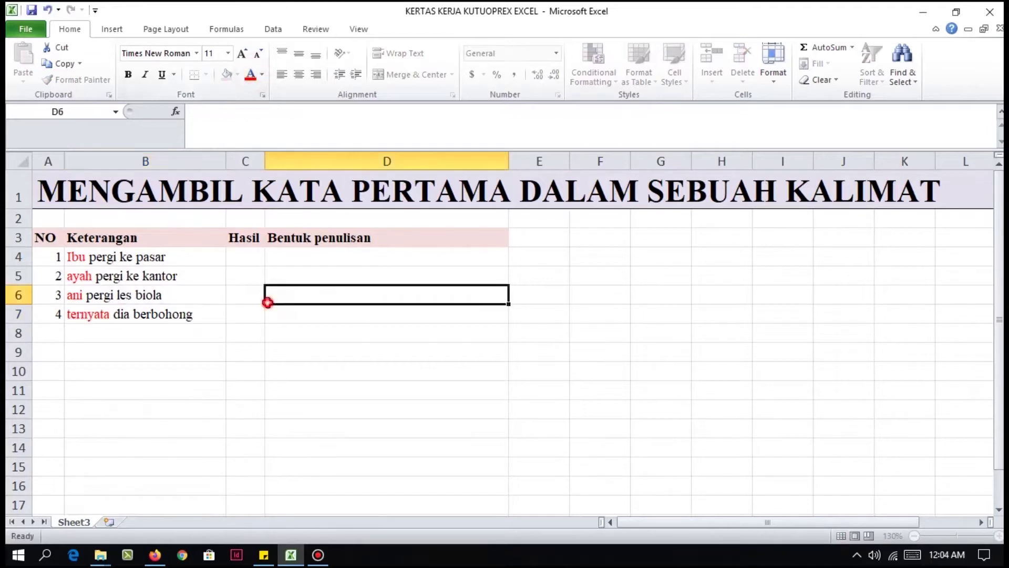
# - Enter the sample results "ibu", "ayah", "ani" and "ternyata" by hand in cells C4 to C7
pyautogui.click(246, 255)
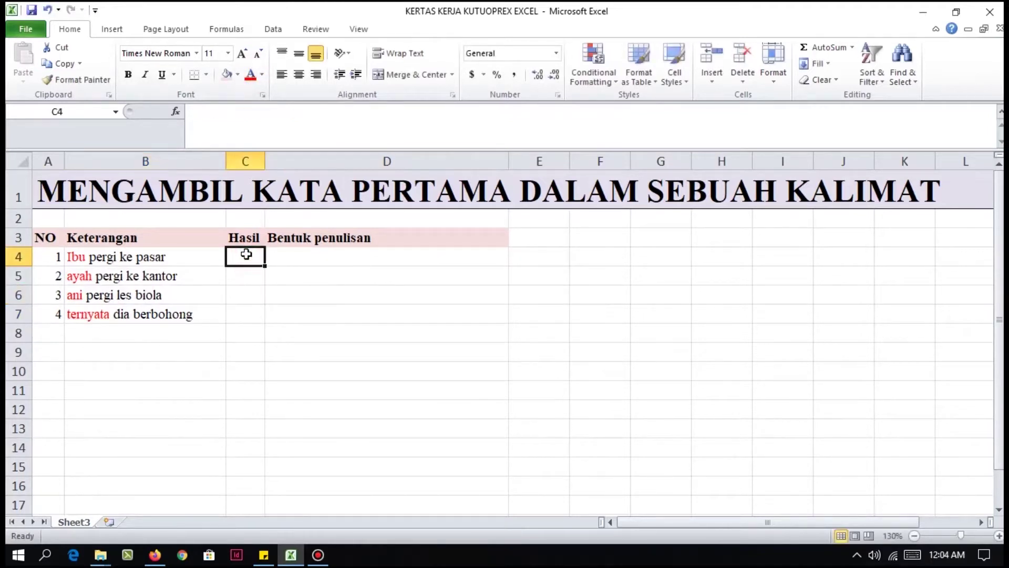
pyautogui.write('ibu')
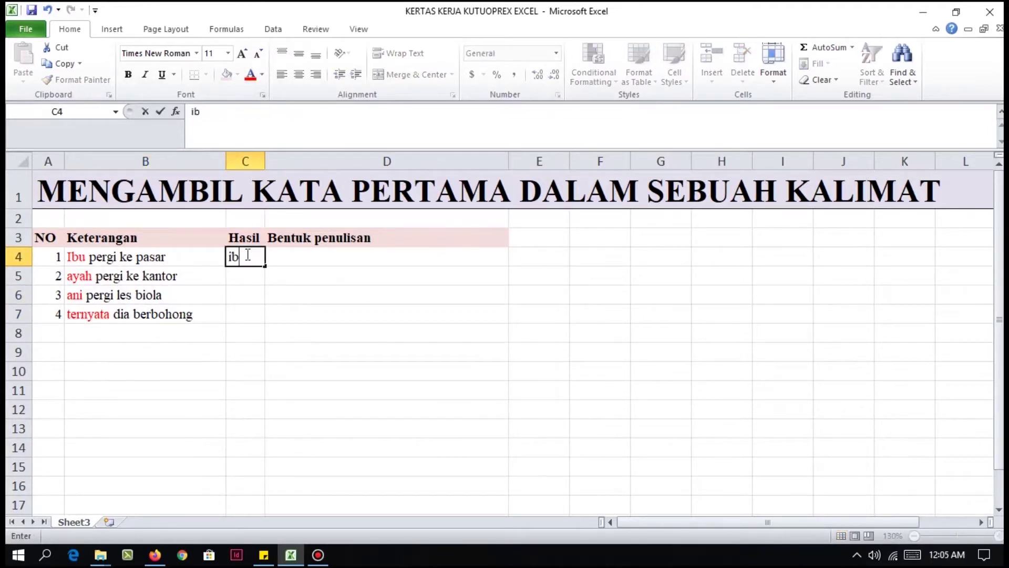
pyautogui.press('Return')
pyautogui.write('ayah')
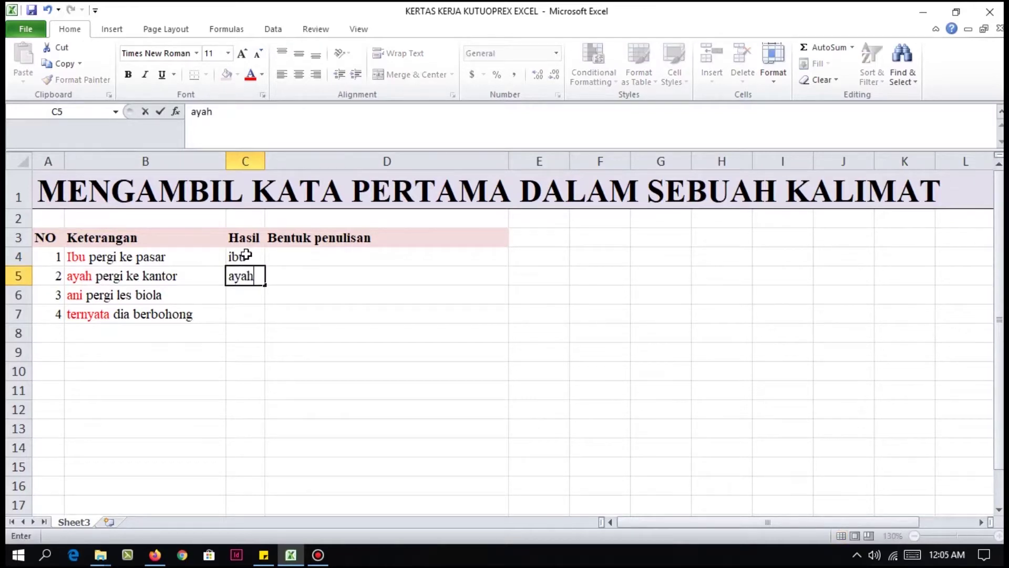
pyautogui.press('Return')
pyautogui.write('ani')
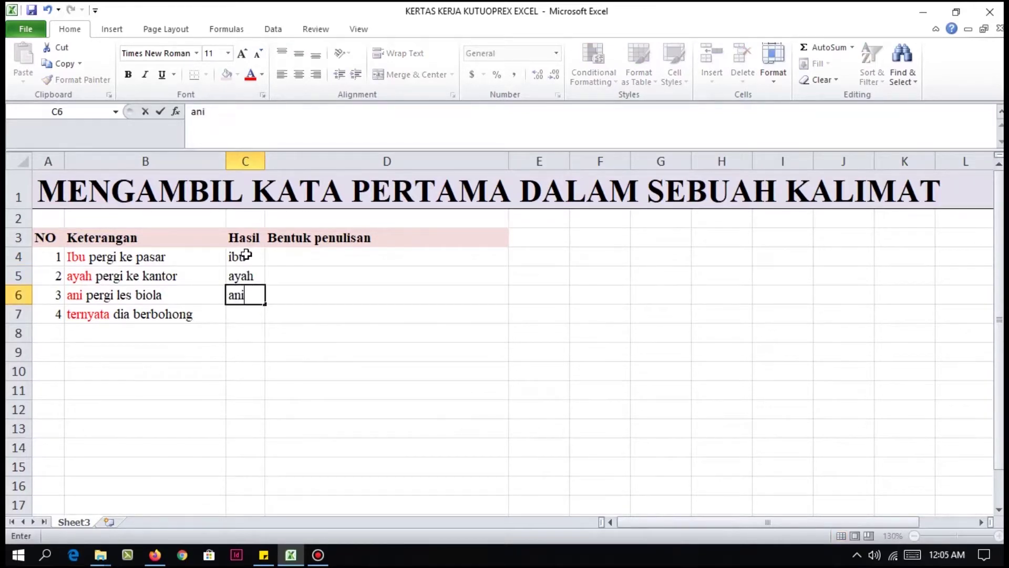
pyautogui.press('Return')
pyautogui.write('ternyata')
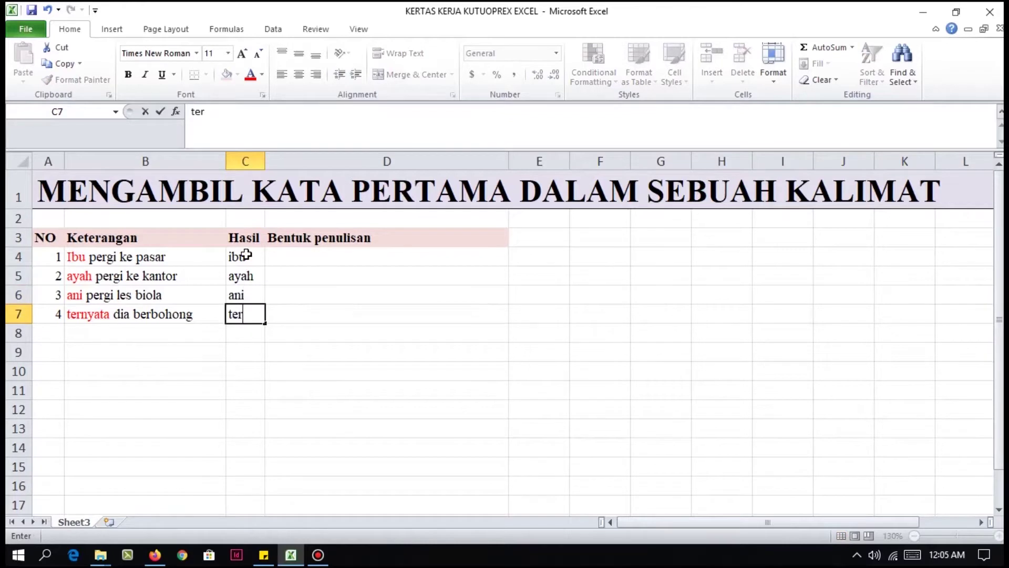
pyautogui.press('Return')
# - Clear the sample entries from cells C4:C7 and widen the Hasil column
pyautogui.press('Up')
pyautogui.moveTo(246, 254); pyautogui.dragTo(247, 314)
pyautogui.press('Delete')
pyautogui.moveTo(264, 161); pyautogui.dragTo(287, 155)
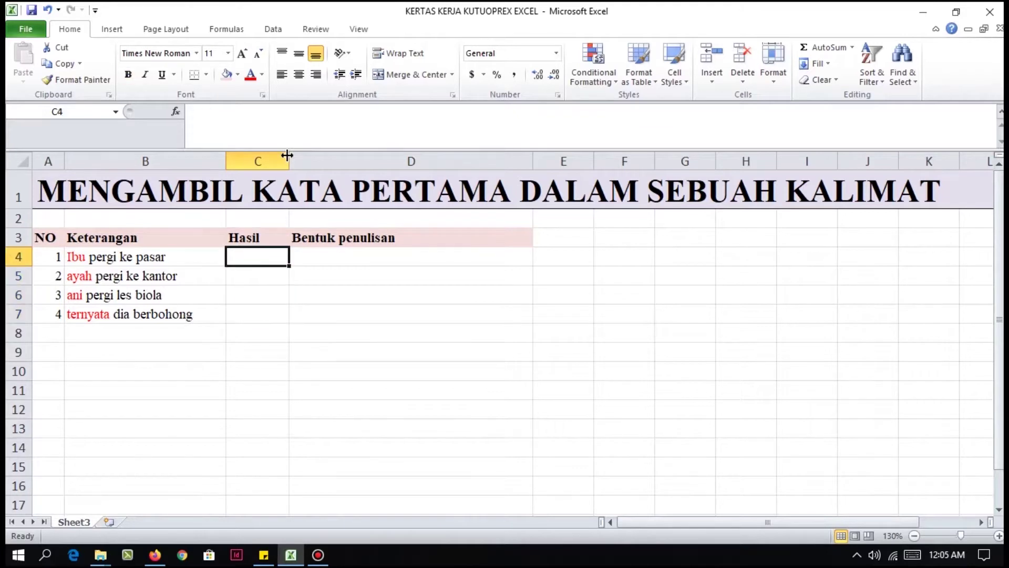
# - Start a LEFT formula in cell C4 with the sentence in B4 as its text argument
pyautogui.write('=')
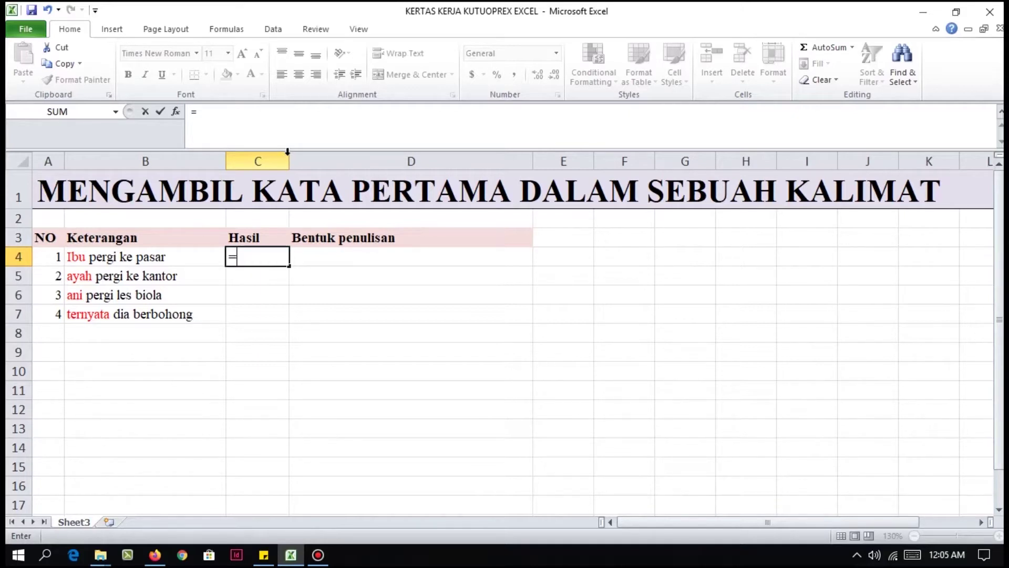
pyautogui.press('Escape')
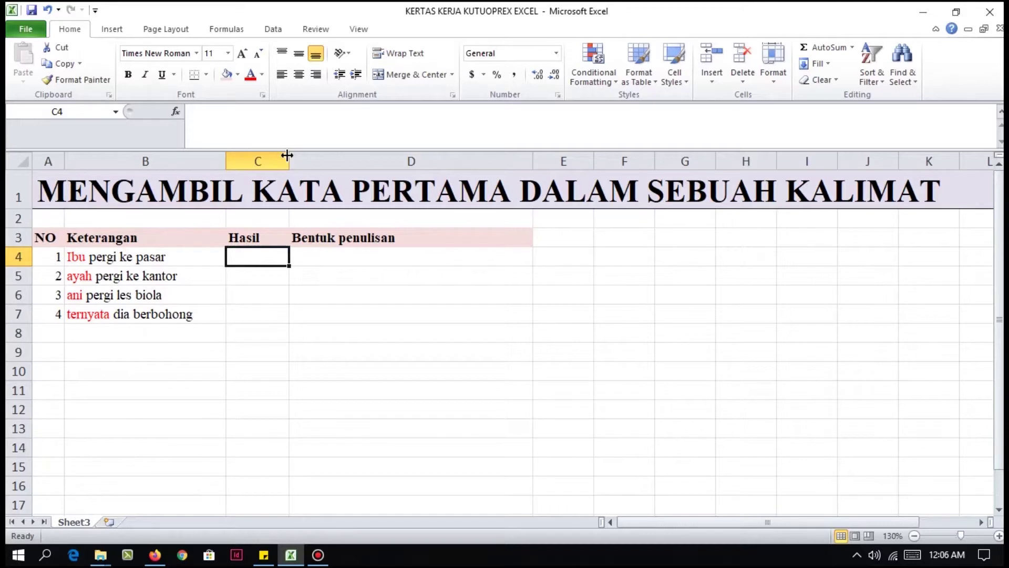
pyautogui.write('=l')
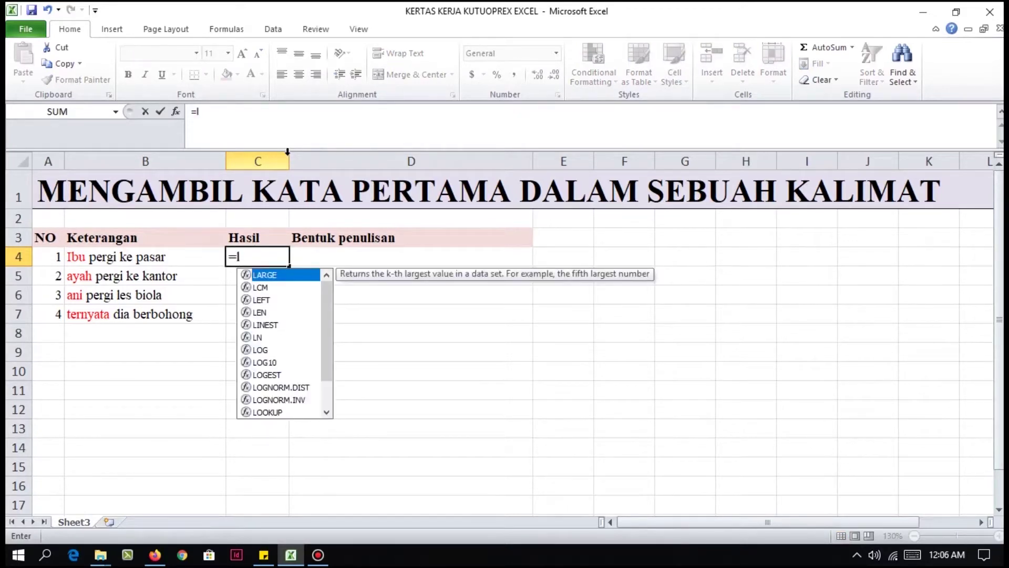
pyautogui.write('eft')
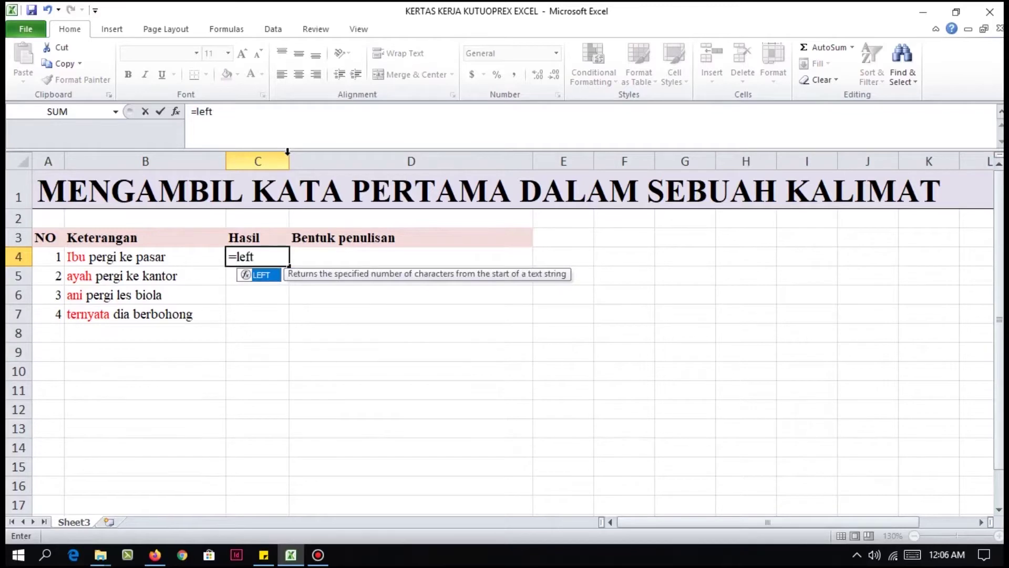
pyautogui.write('(')
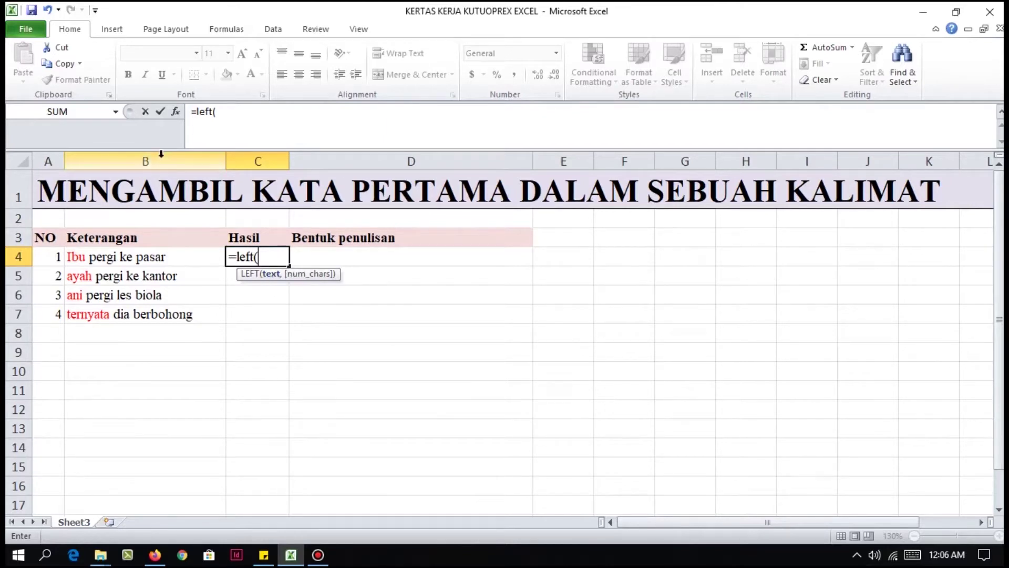
pyautogui.click(138, 256)
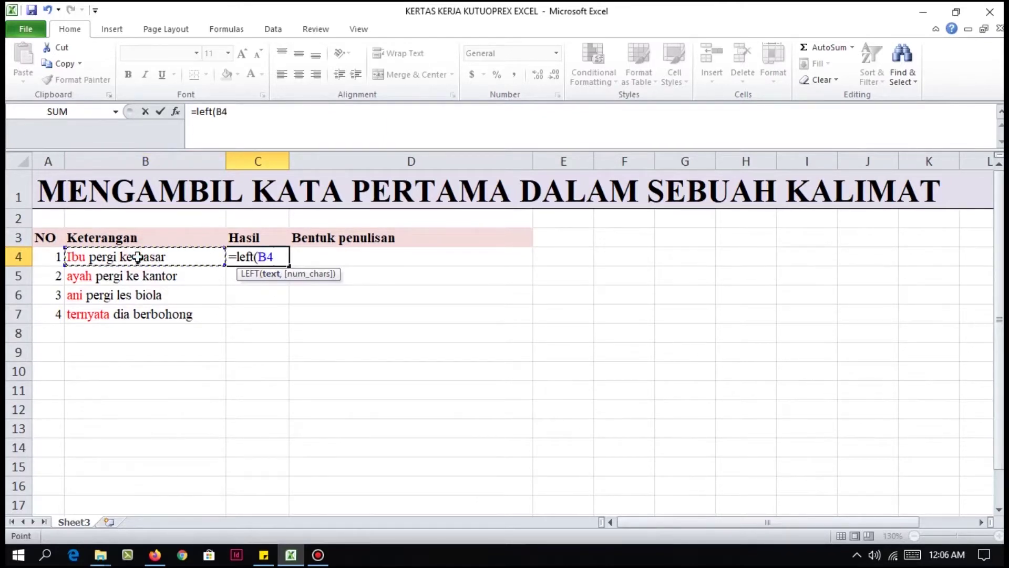
pyautogui.write(',')
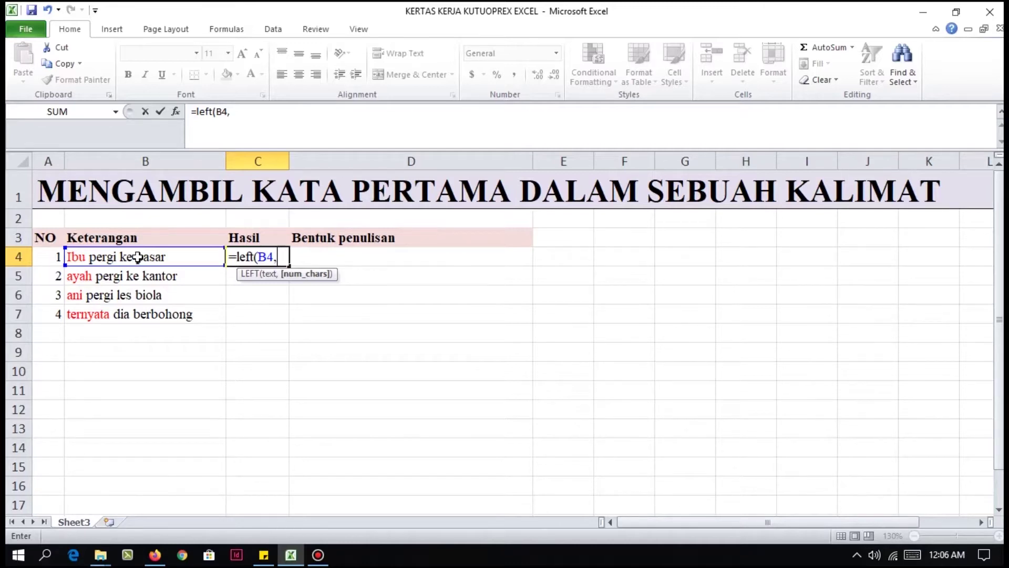
# - Use FIND(" ",B4) as the character count and enter the formula =LEFT(B4,FIND(" ",B4)), accepting the proposed correction
pyautogui.write('fi')
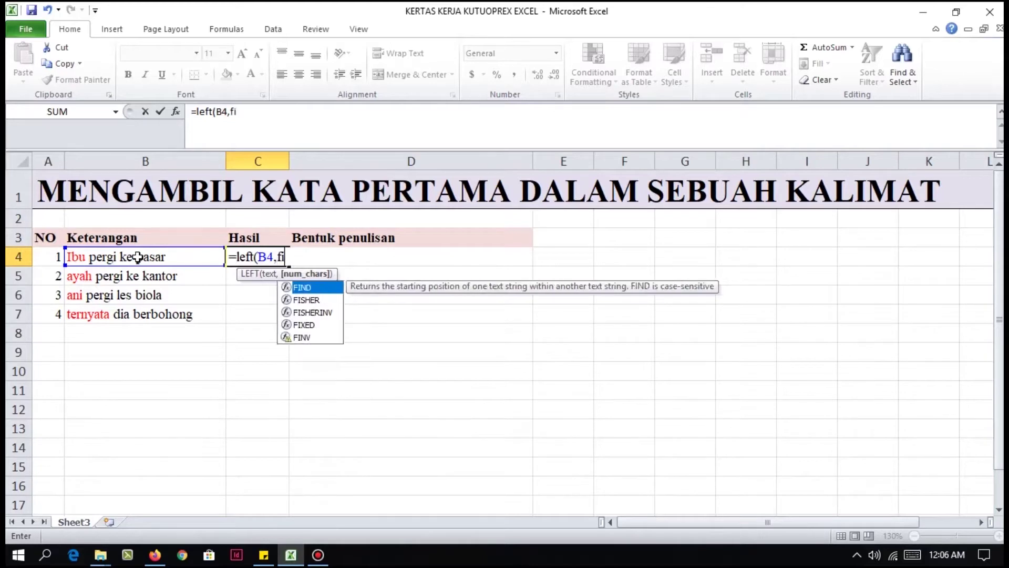
pyautogui.write('nd')
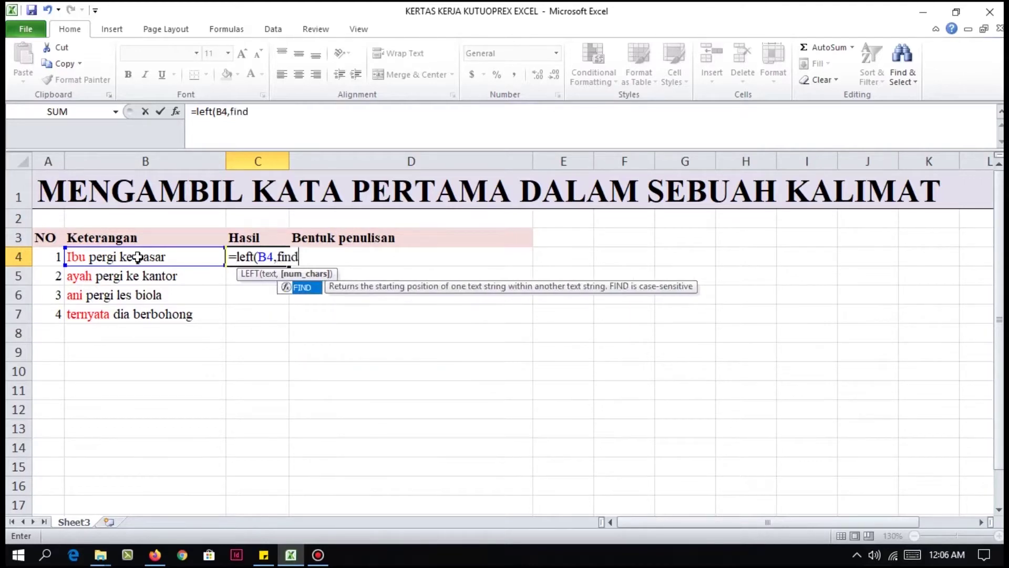
pyautogui.write('(')
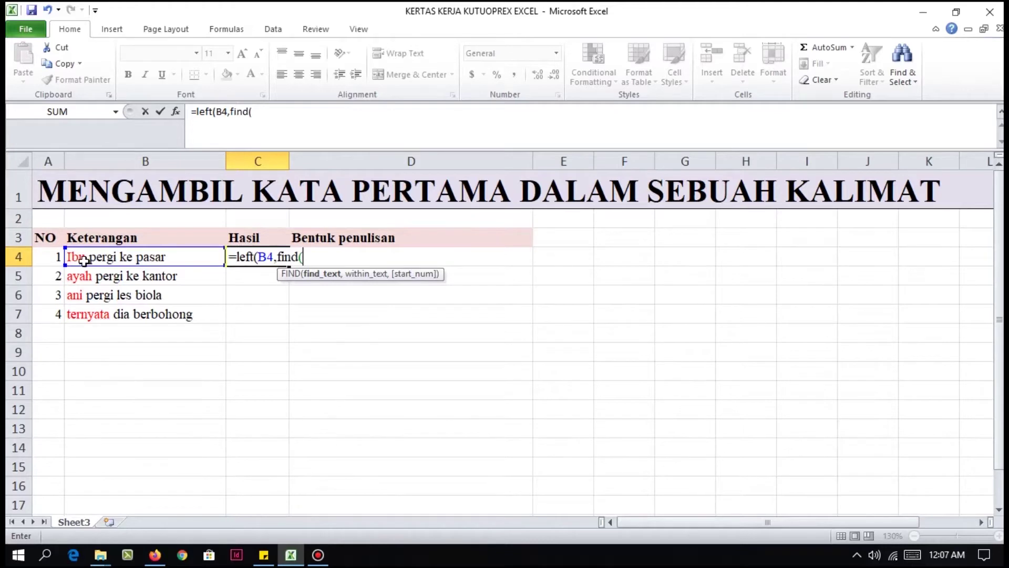
pyautogui.write('" ",')
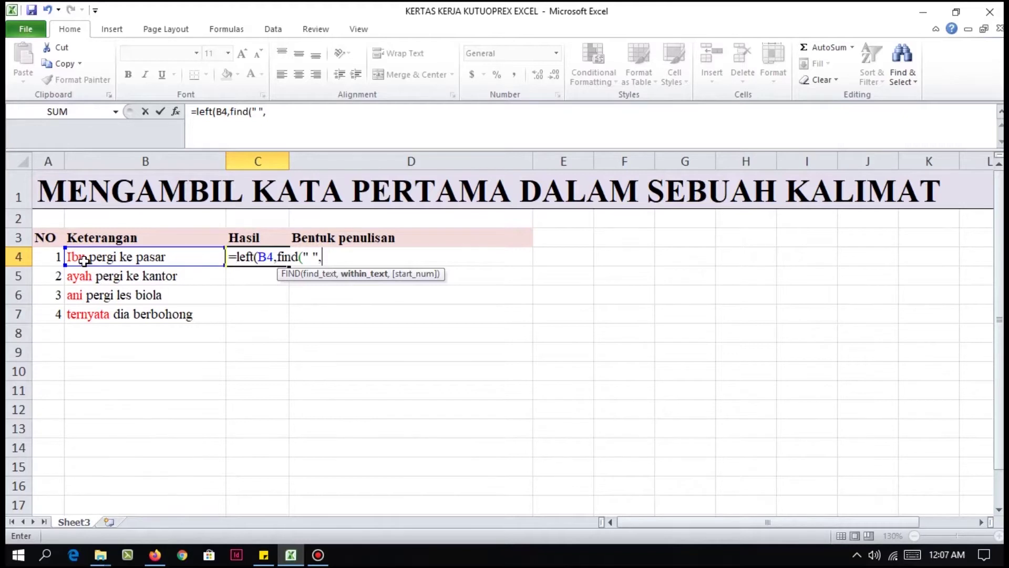
pyautogui.click(146, 259)
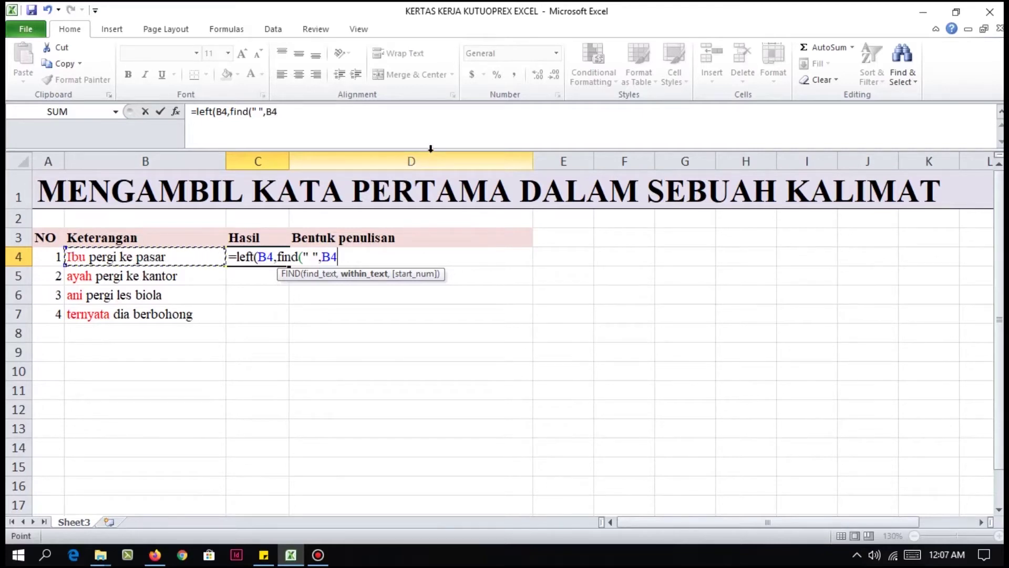
pyautogui.write(')')
pyautogui.press('Return')
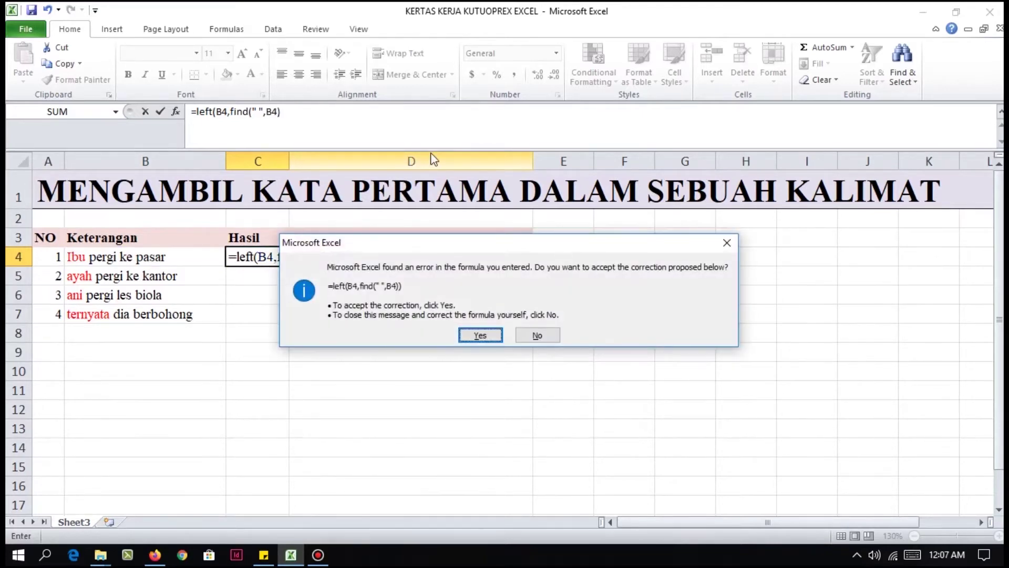
pyautogui.press('Return')
pyautogui.press('Up')
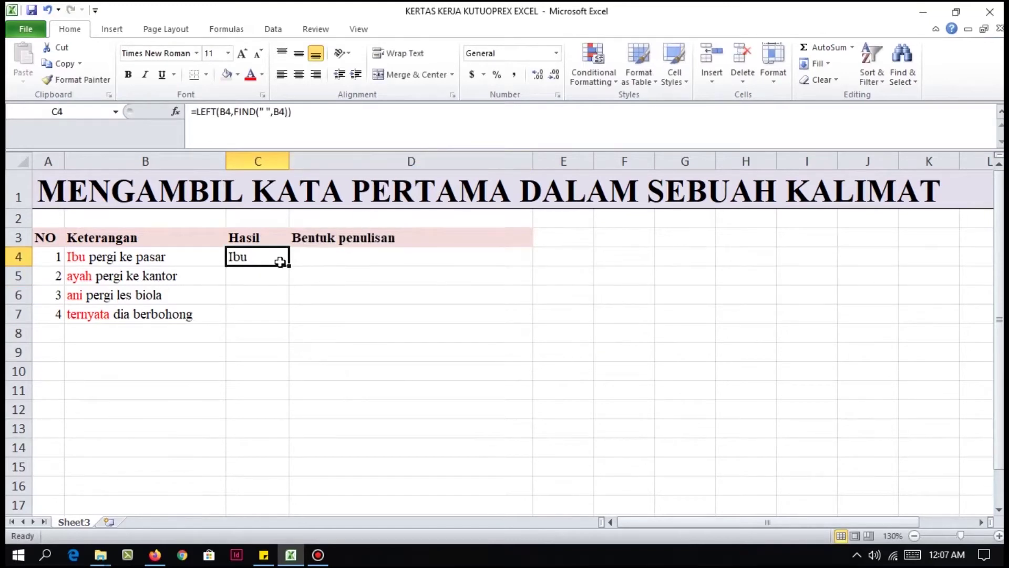
# - Fill the LEFT formula from C4 down through C7 and review the formulas in the filled cells
pyautogui.moveTo(279, 262); pyautogui.dragTo(283, 321)
pyautogui.press('Up')
pyautogui.press('Down')
pyautogui.press('Down')
pyautogui.press('Down')
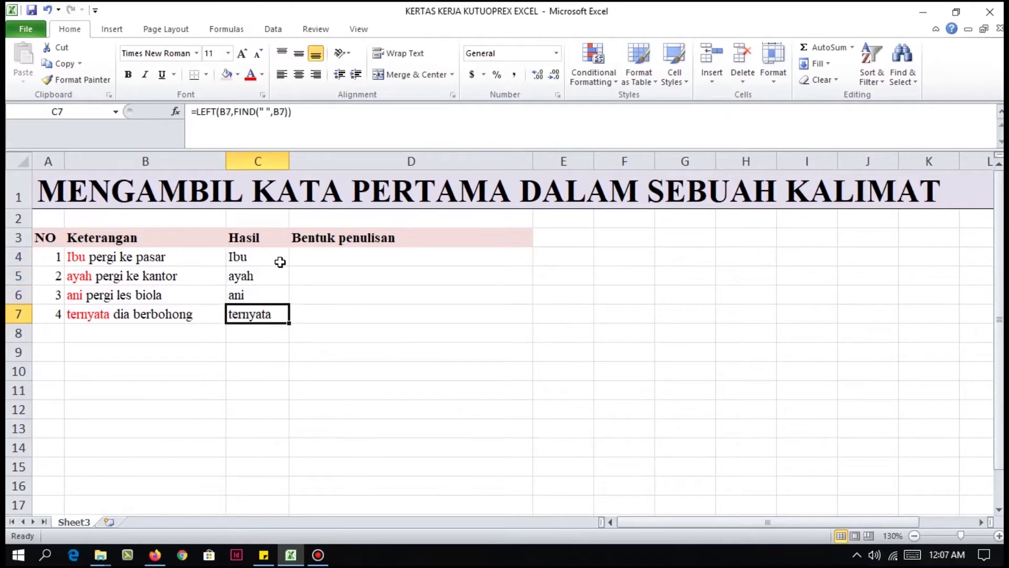
pyautogui.press('Up')
pyautogui.press('Up')
pyautogui.press('Up')
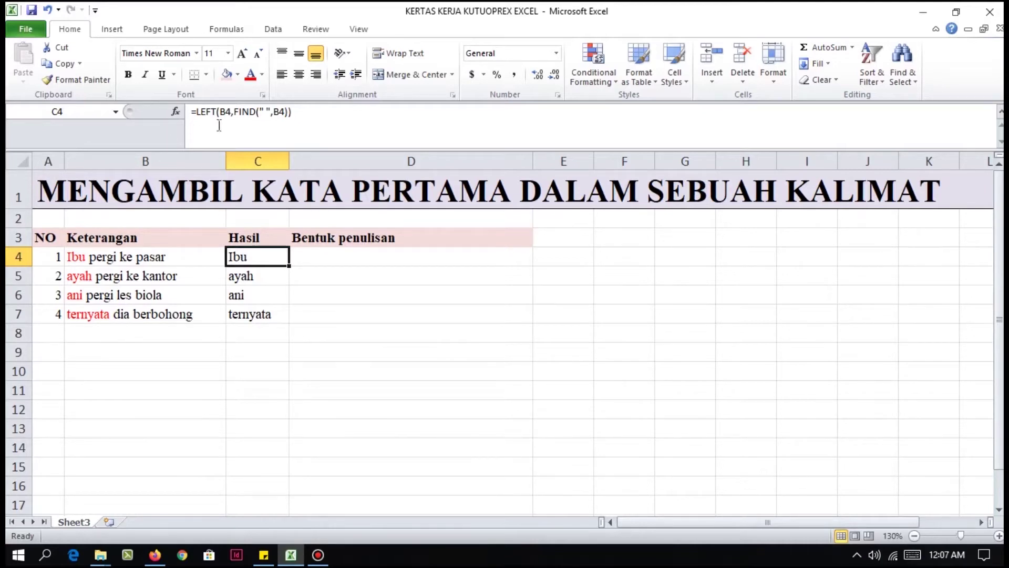
pyautogui.click(294, 116)
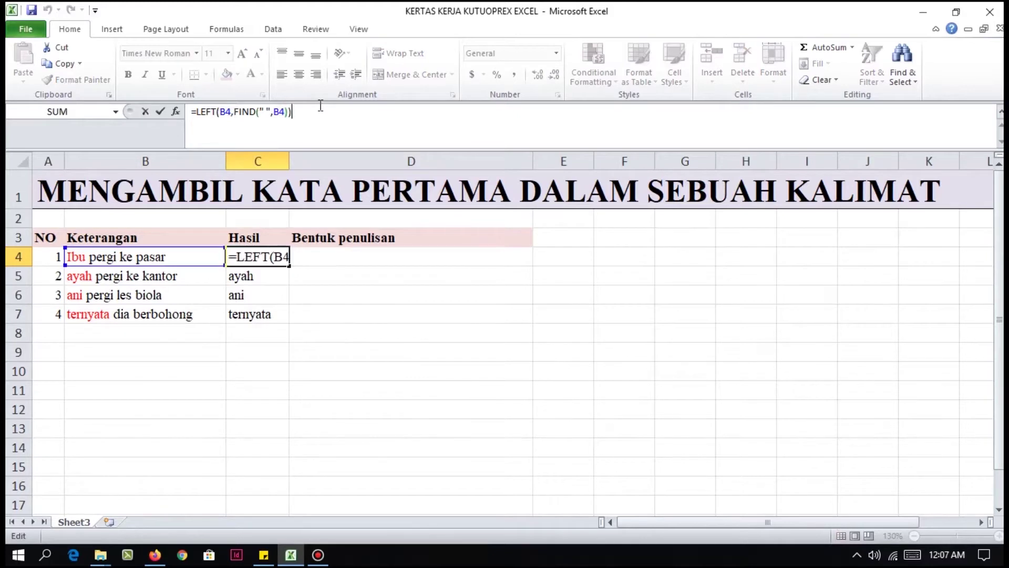
pyautogui.hotkey('ctrl', 'Return')
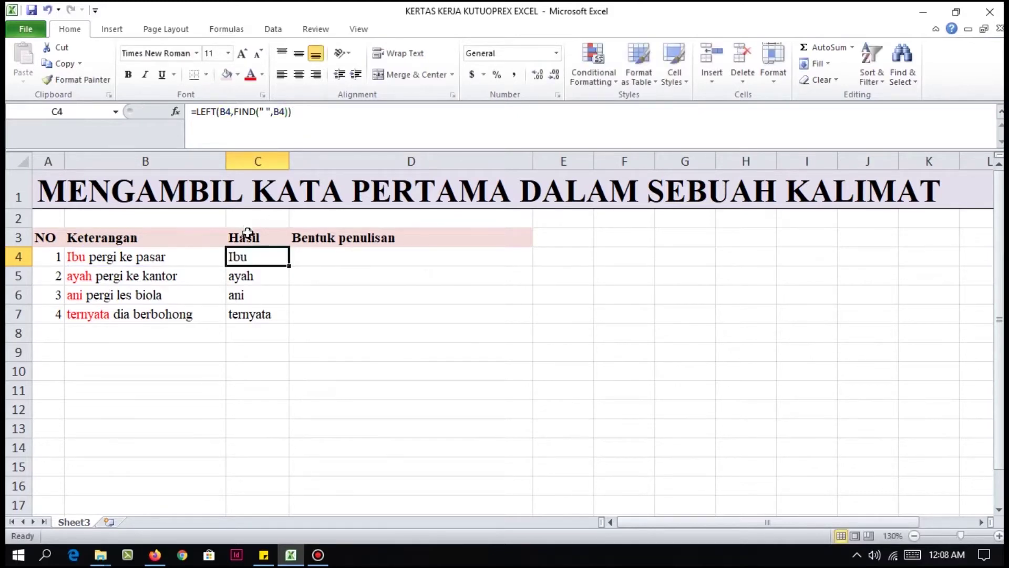
# - Try to copy the Hasil results in C4:C7 and paste them as values starting at E4
pyautogui.hotkey('ctrl', 'shift', 'Down')
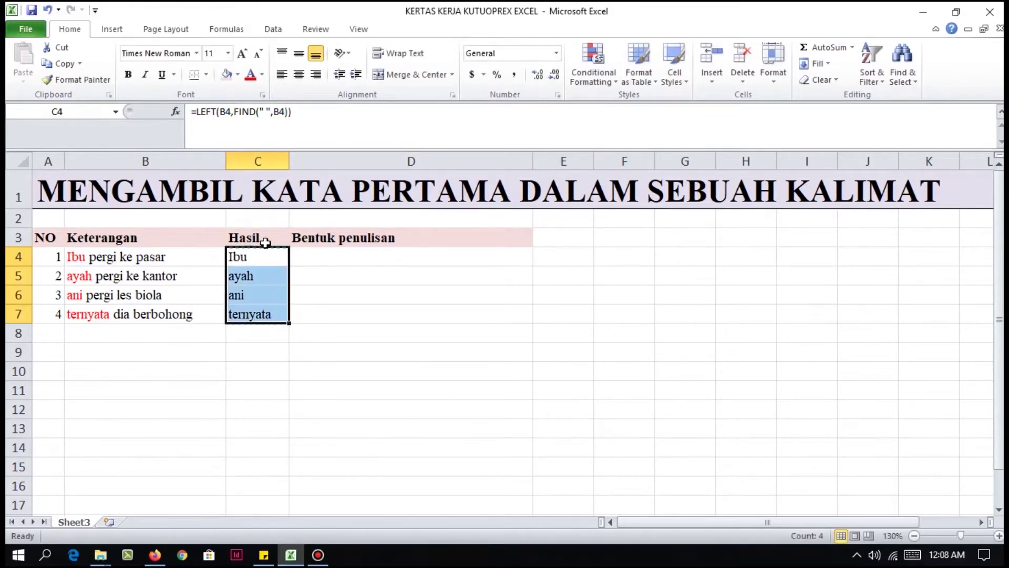
pyautogui.hotkey('ctrl', 'c')
pyautogui.press('Right')
pyautogui.press('Right')
pyautogui.hotkey('ctrl', 'alt', 'v')
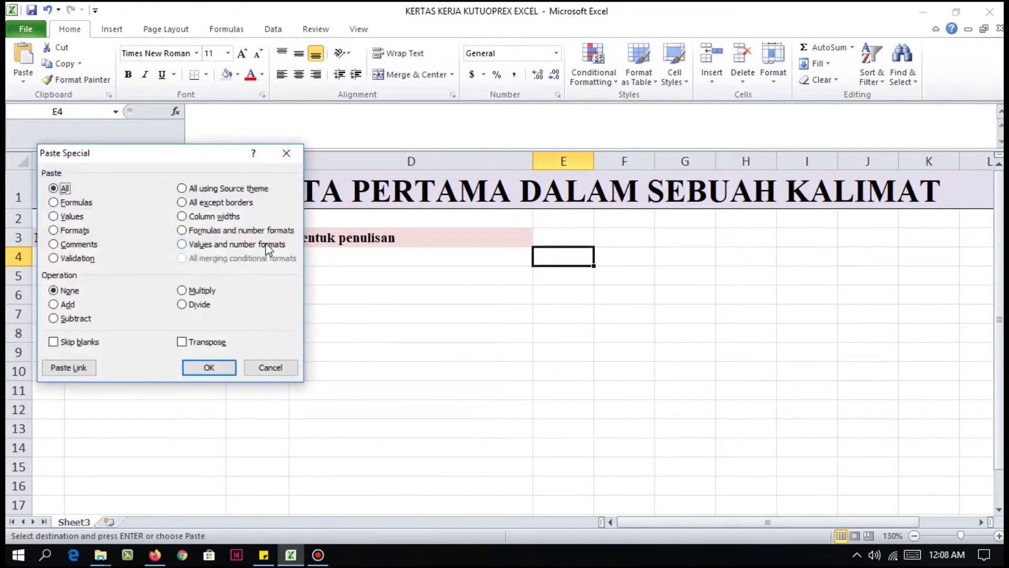
pyautogui.press('v')
pyautogui.press('Return')
# - Autofit column E to the pasted cells and clear the contents of E4:E7
pyautogui.press('Up')
pyautogui.press('Down')
pyautogui.hotkey('shift', 'Down')
pyautogui.hotkey('shift', 'Down')
pyautogui.hotkey('shift', 'Down')
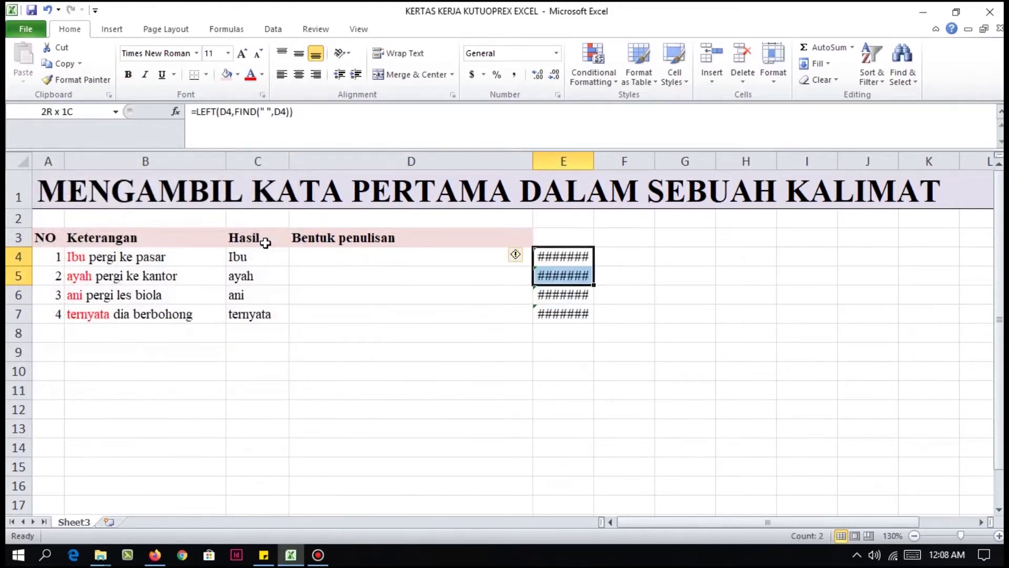
pyautogui.hotkey('alt', 'o')
pyautogui.press('c')
pyautogui.press('a')
pyautogui.press('Delete')
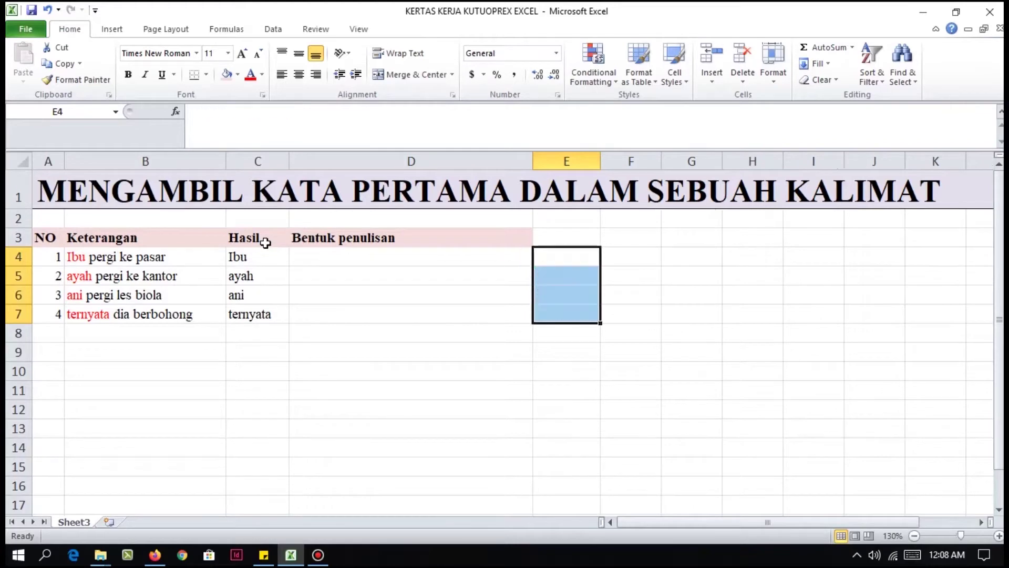
# - Copy the Hasil results in C4:C7 and paste only their values into E4:E7
pyautogui.press('Left')
pyautogui.press('Left')
pyautogui.hotkey('shift', 'Down')
pyautogui.hotkey('shift', 'Down')
pyautogui.hotkey('shift', 'Down')
pyautogui.hotkey('ctrl', 'c')
pyautogui.press('Right')
pyautogui.press('Right')
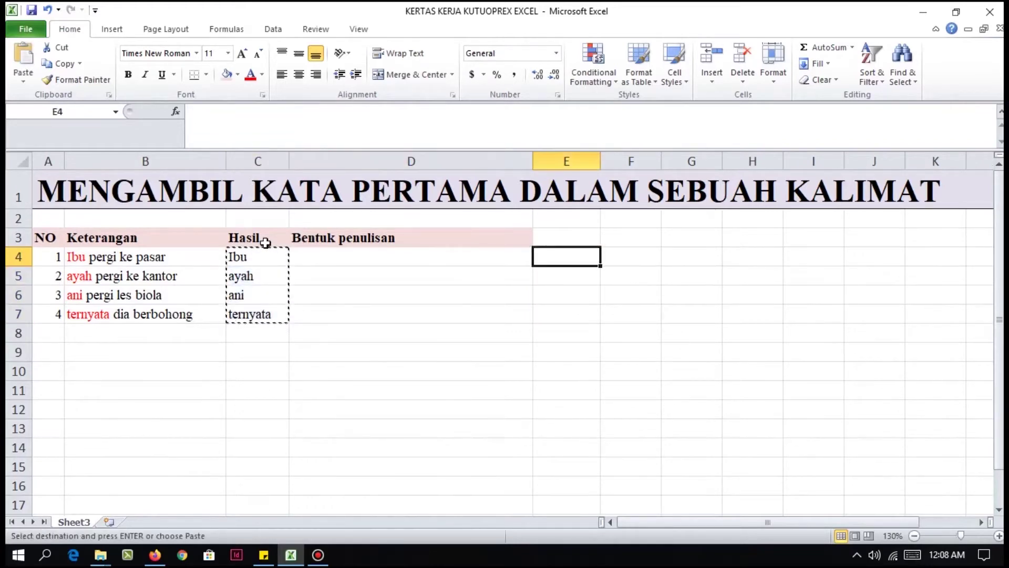
pyautogui.hotkey('ctrl', 'alt', 'v')
pyautogui.press('v')
pyautogui.press('Return')
pyautogui.press('Up')
pyautogui.press('Down')
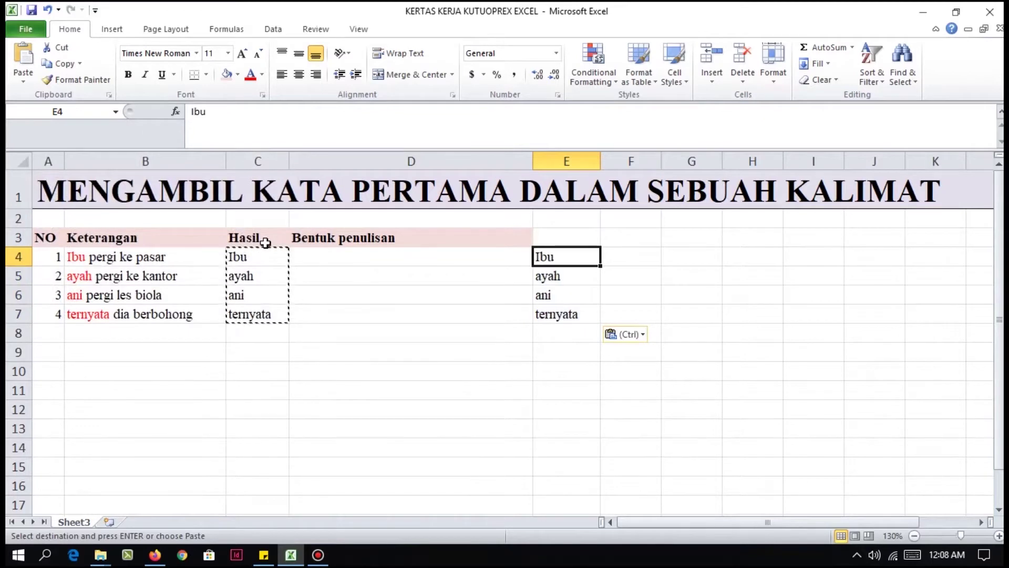
pyautogui.press('Escape')
# - Copy the formula text of C4 without its equals sign and paste LEFT(B4,FIND(" ",B4)) into D4
pyautogui.click(242, 259)
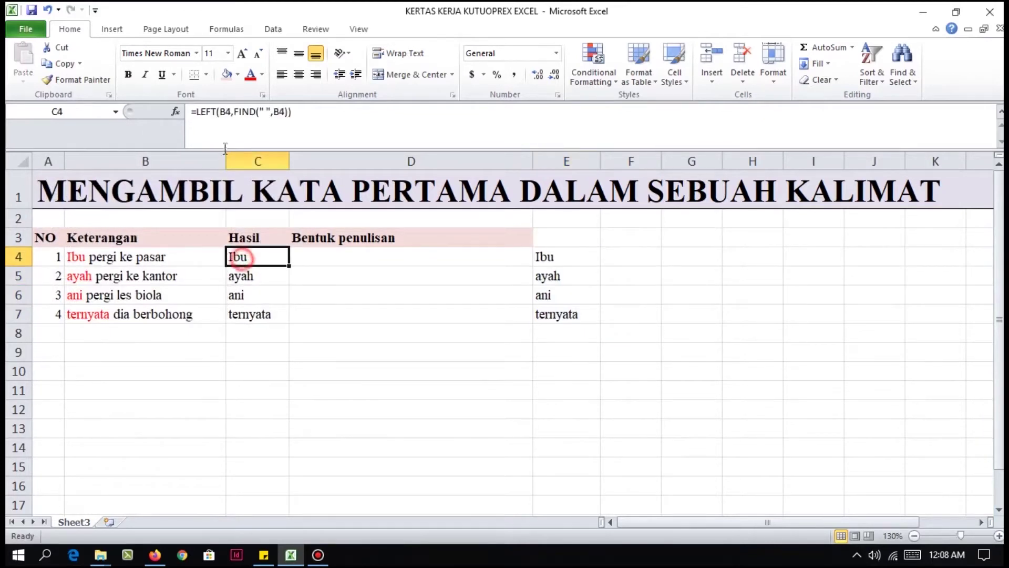
pyautogui.tripleClick(200, 109)
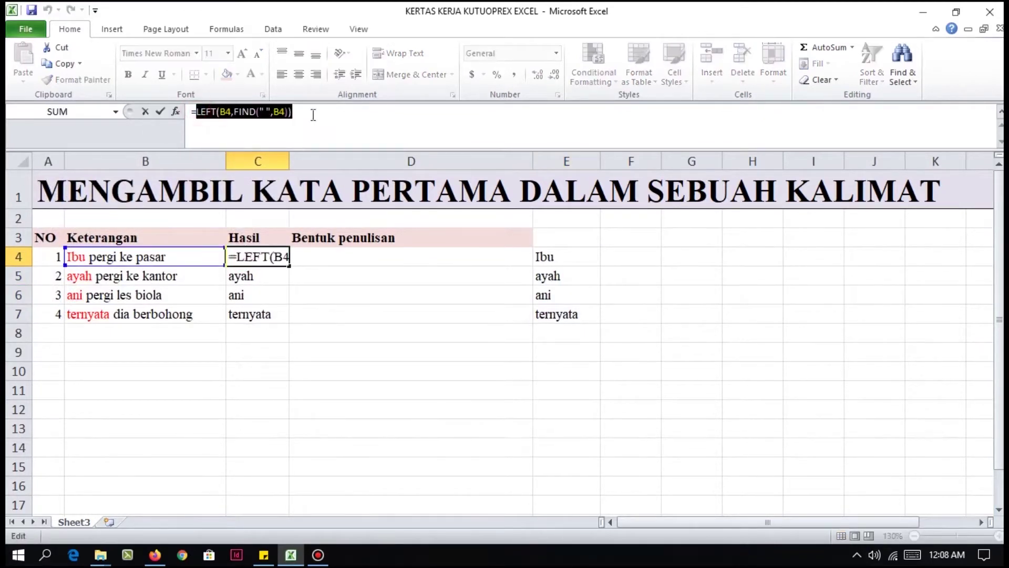
pyautogui.press('Escape')
pyautogui.click(320, 261)
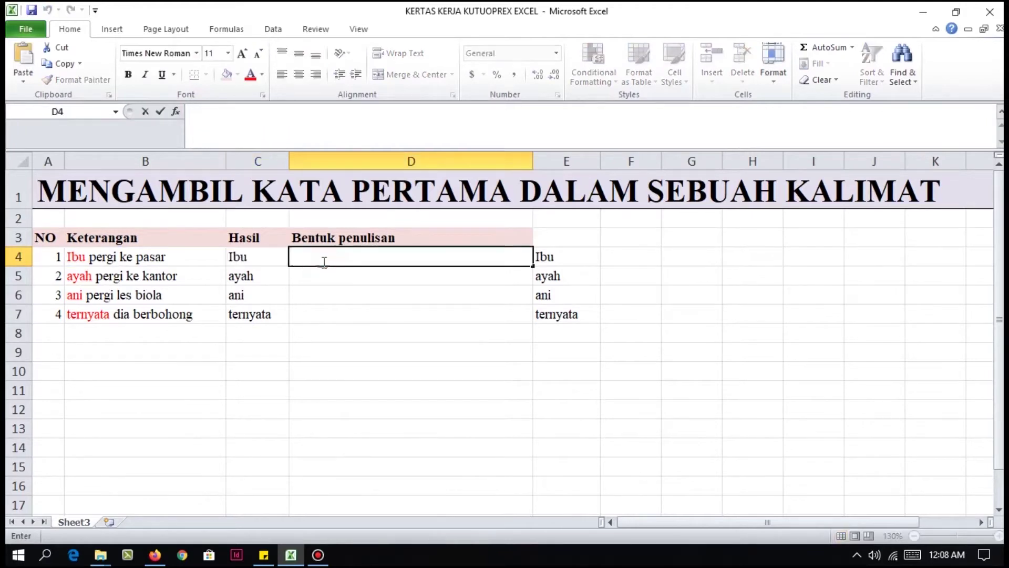
pyautogui.hotkey('ctrl', 'v')
# - Try putting a double quote and an equals sign in front of the formula text in D4
pyautogui.click(191, 112)
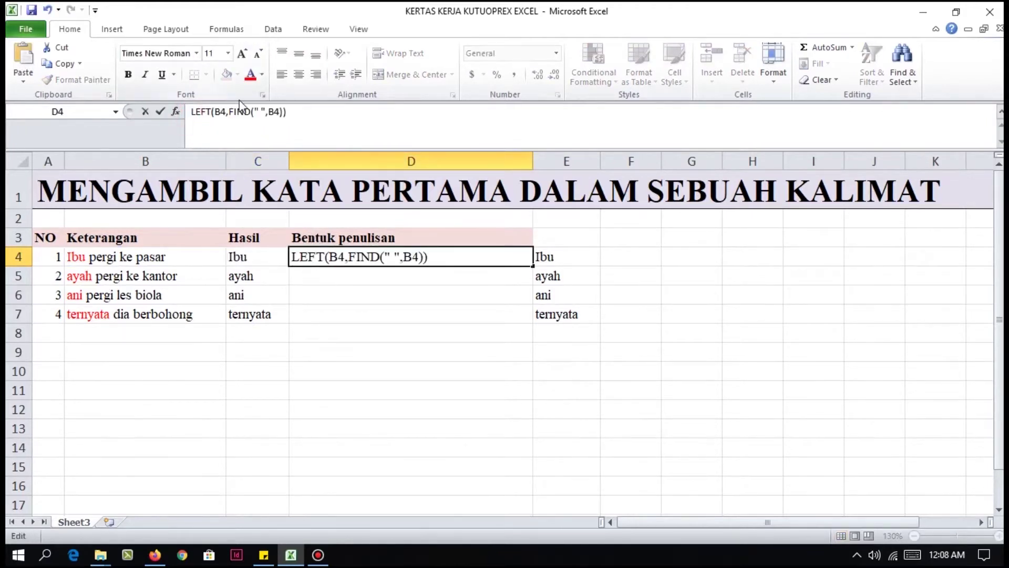
pyautogui.write('"=')
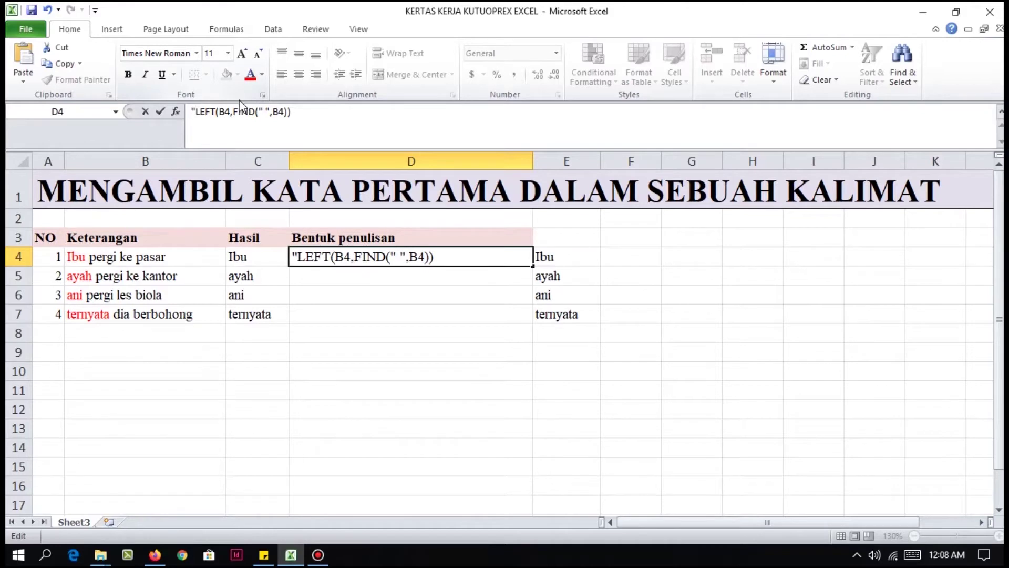
pyautogui.press('Return')
pyautogui.press('Up')
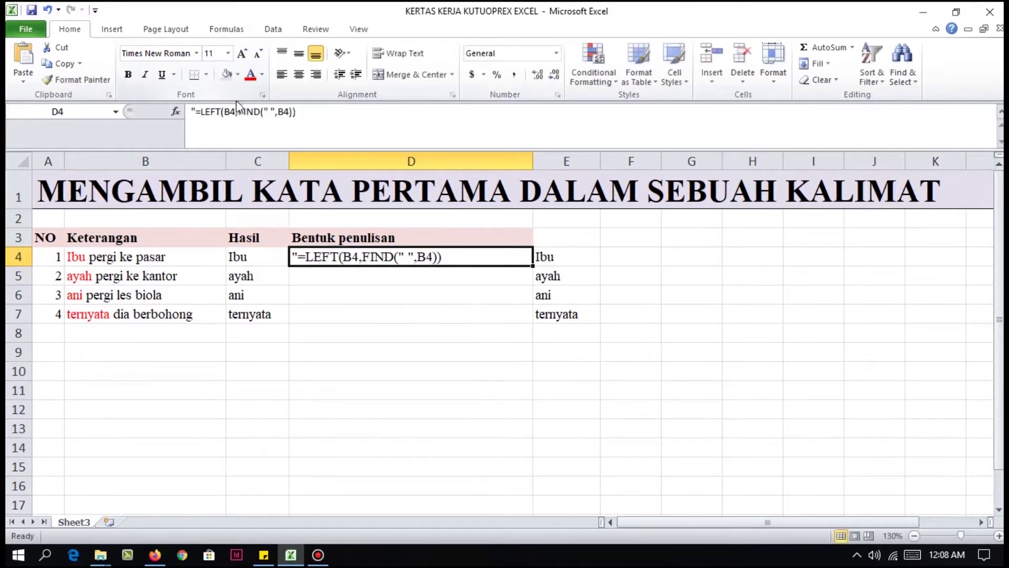
# - Replace the double quote and equals sign at the start of D4 with an apostrophe
pyautogui.click(196, 112)
pyautogui.press('BackSpace')
pyautogui.press('Return')
pyautogui.press('Up')
pyautogui.click(196, 112)
pyautogui.press('BackSpace')
pyautogui.write("'")
pyautogui.press('Return')
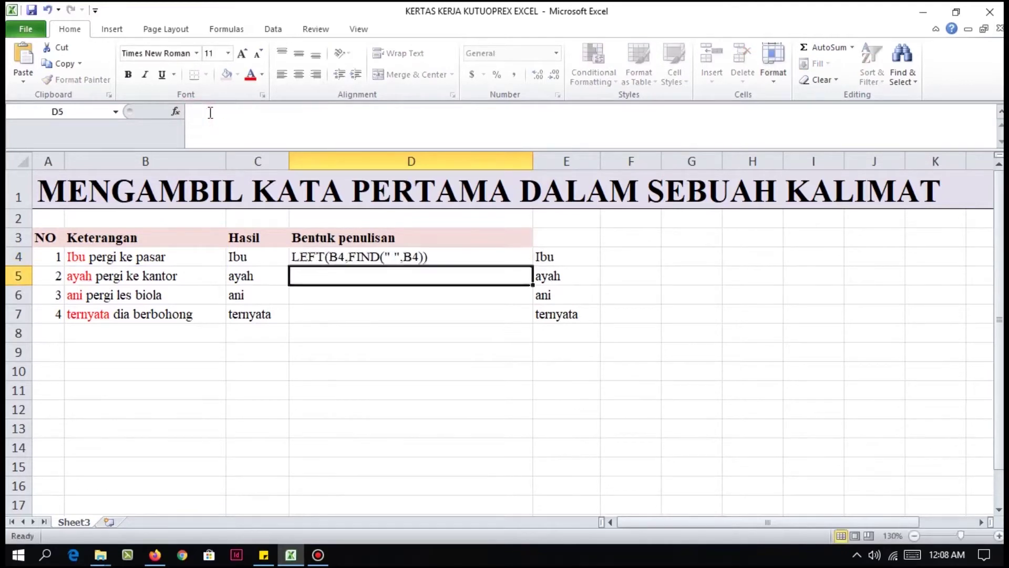
# - Try to add an equals sign before the apostrophe in D4, then cancel the edit
pyautogui.press('Up')
pyautogui.click(192, 112)
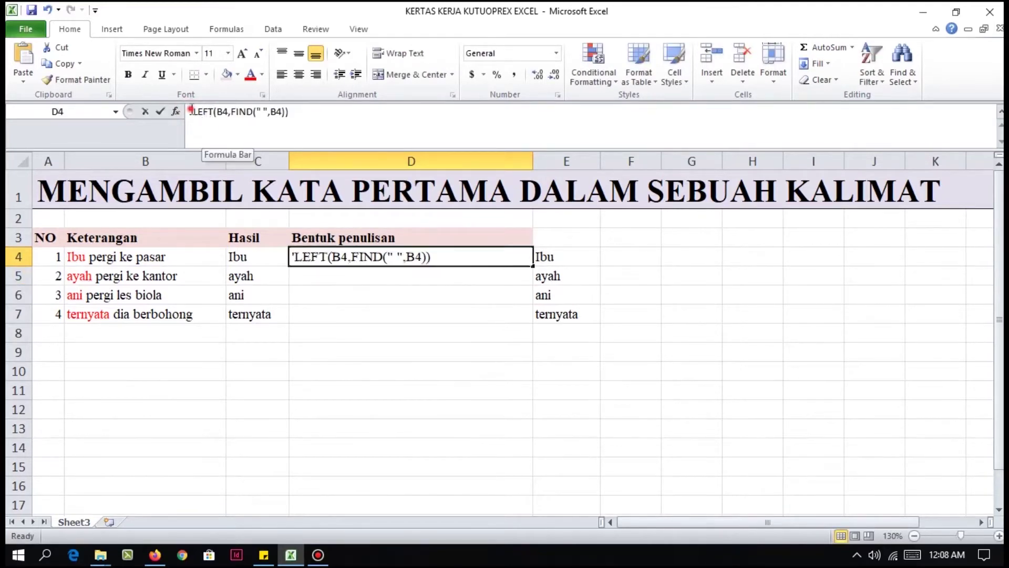
pyautogui.write('=')
pyautogui.press('Return')
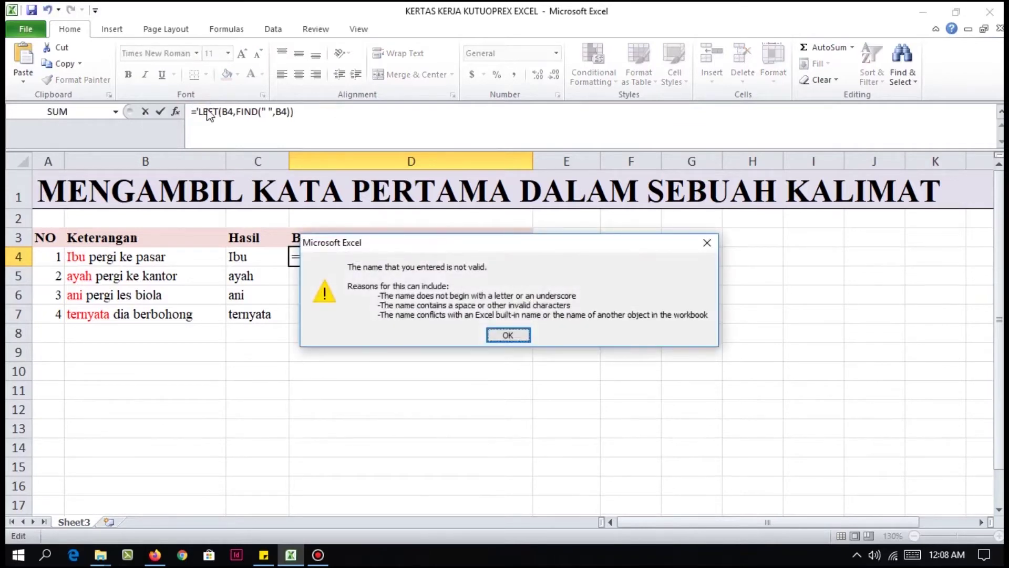
pyautogui.press('Return')
pyautogui.press('Escape')
# - Insert an equals sign after the apostrophe in D4 so the cell holds '=LEFT(B4,FIND(" ",B4))
pyautogui.press('Left')
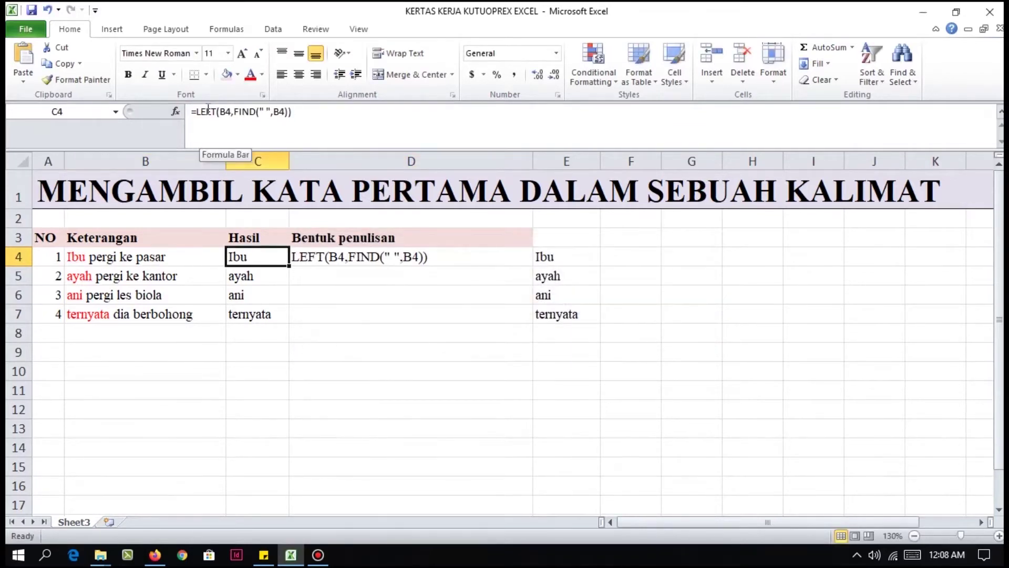
pyautogui.press('Right')
pyautogui.click(190, 111)
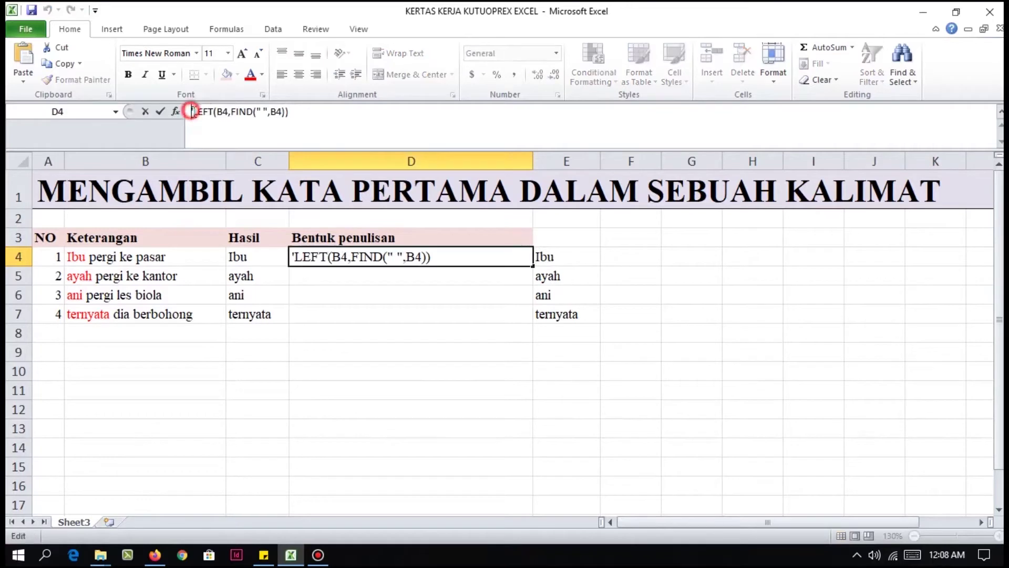
pyautogui.write('=')
pyautogui.press('Return')
pyautogui.press('Up')
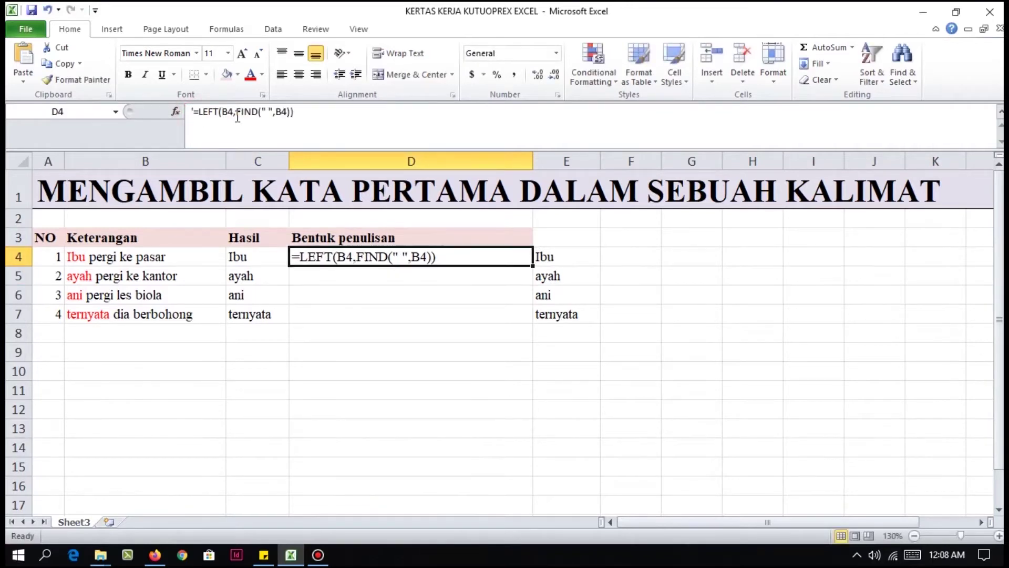
# - Copy the formula text in D4 to D5:D7 of the Bentuk penulisan column
pyautogui.hotkey('ctrl', 'c')
pyautogui.press('Down')
pyautogui.hotkey('shift', 'Down')
pyautogui.hotkey('shift', 'Down')
pyautogui.press('Return')
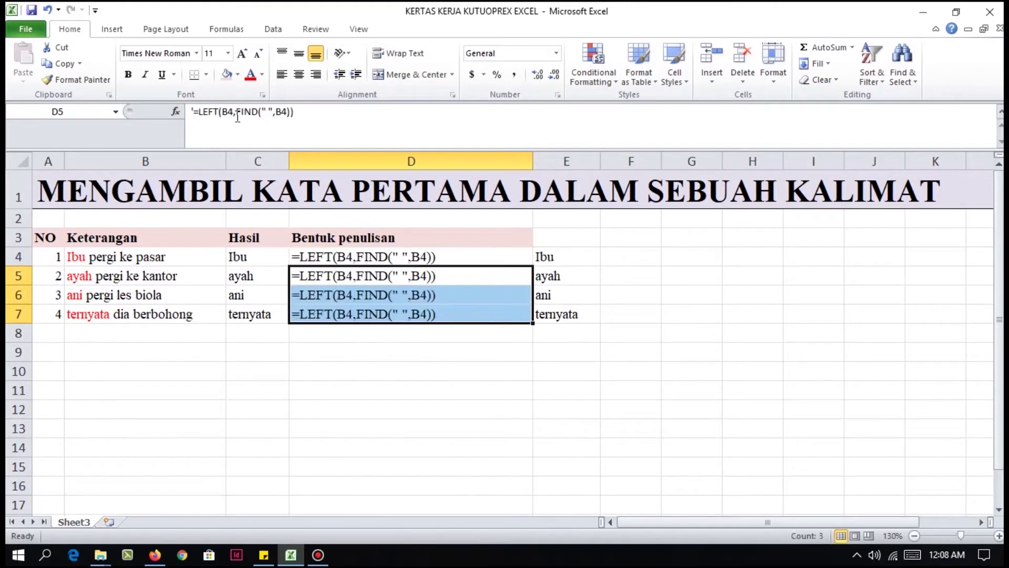
pyautogui.press('Up')
pyautogui.press('Left')
pyautogui.press('Right')
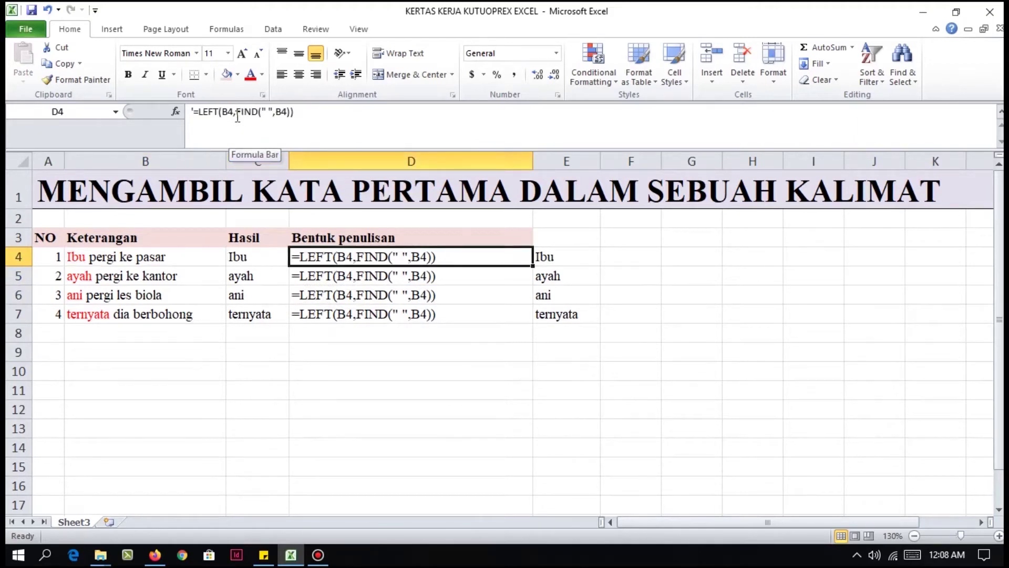
# - Replace all occurrences of B4 with B5 within D5:E5 only
pyautogui.press('Down')
pyautogui.moveTo(393, 275); pyautogui.dragTo(541, 271)
pyautogui.hotkey('ctrl', 'h')
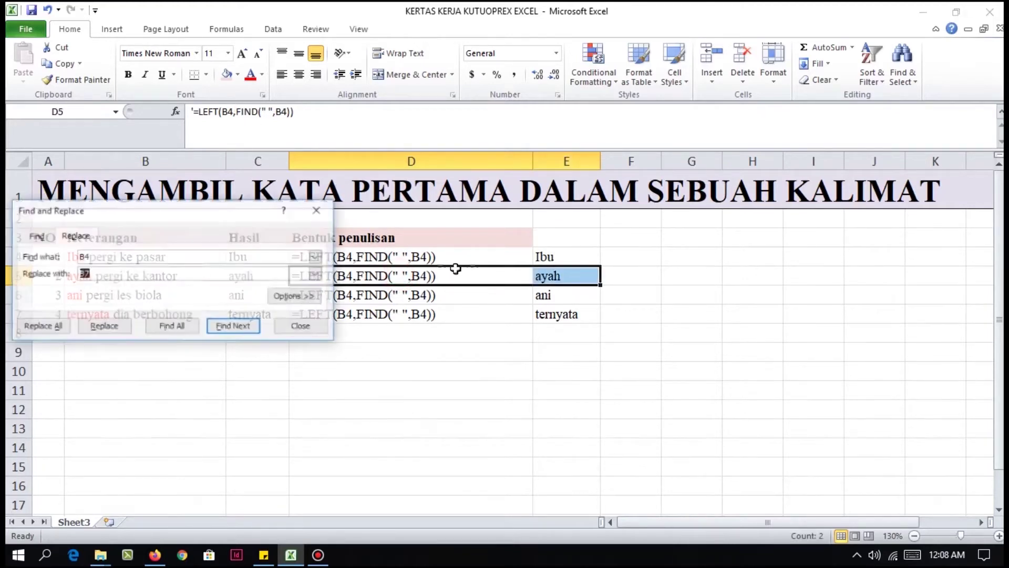
pyautogui.click(153, 255)
pyautogui.click(123, 272)
pyautogui.press('BackSpace')
pyautogui.write('5')
pyautogui.click(39, 326)
pyautogui.press('Return')
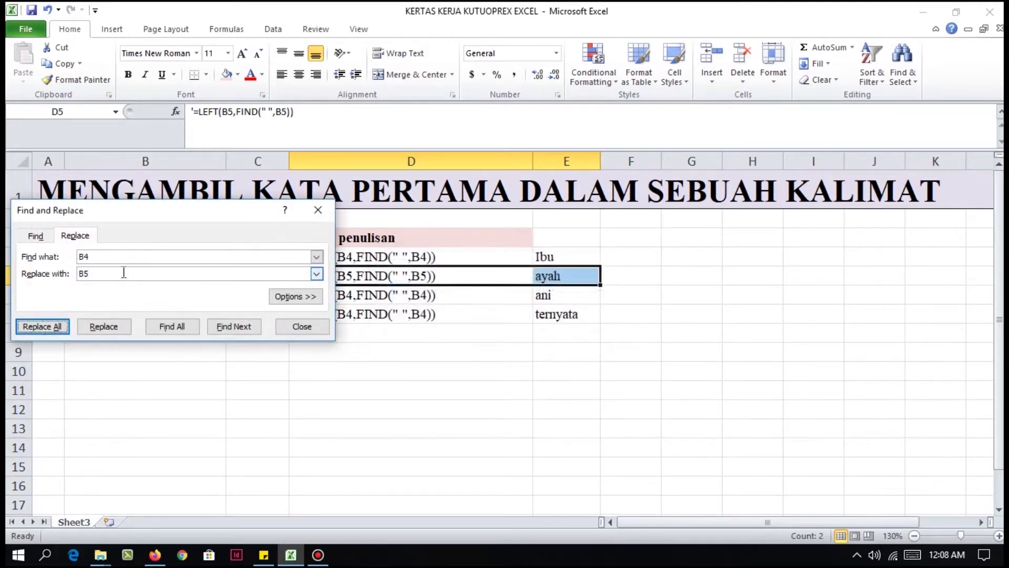
pyautogui.press('Escape')
# - Replace all occurrences of B4 with B6 within D6:E6 only
pyautogui.press('Down')
pyautogui.hotkey('shift', 'Right')
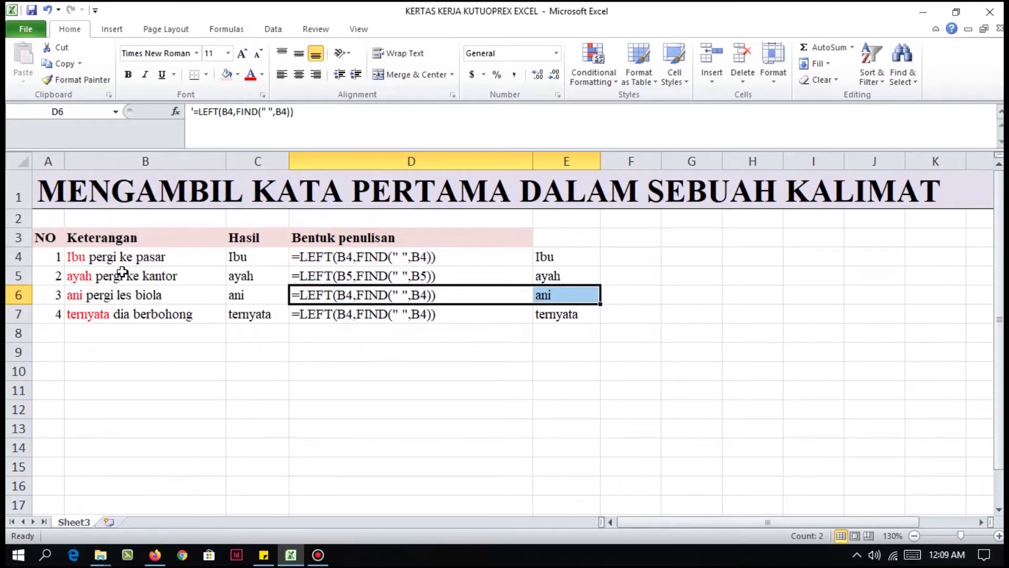
pyautogui.hotkey('ctrl', 'h')
pyautogui.click(124, 272)
pyautogui.press('BackSpace')
pyautogui.write('6')
pyautogui.hotkey('alt', 'a')
pyautogui.press('Return')
pyautogui.press('Escape')
# - Replace all occurrences of B4 with B7 within D7:E7 only
pyautogui.press('Down')
pyautogui.hotkey('shift', 'Right')
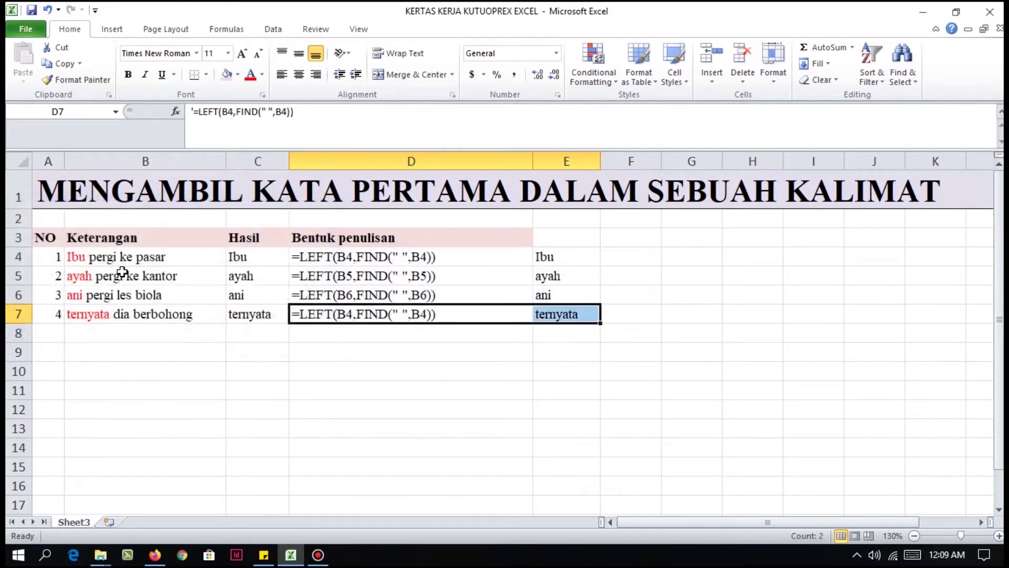
pyautogui.hotkey('ctrl', 'h')
pyautogui.click(124, 273)
pyautogui.press('BackSpace')
pyautogui.write('7')
pyautogui.hotkey('alt', 'a')
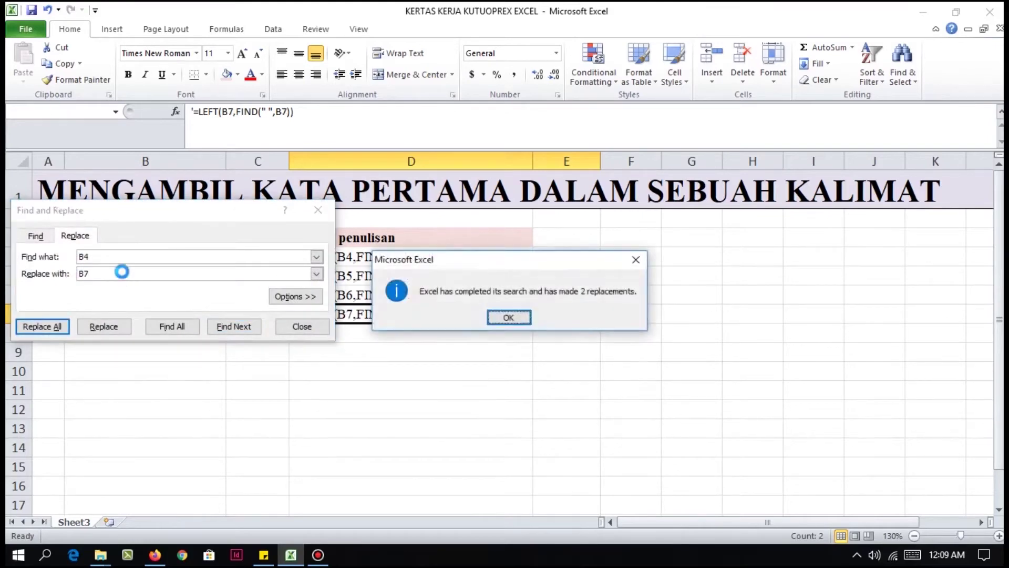
pyautogui.press('Return')
pyautogui.hotkey('alt', 'a')
pyautogui.press('Return')
pyautogui.press('Escape')
pyautogui.press('Left')
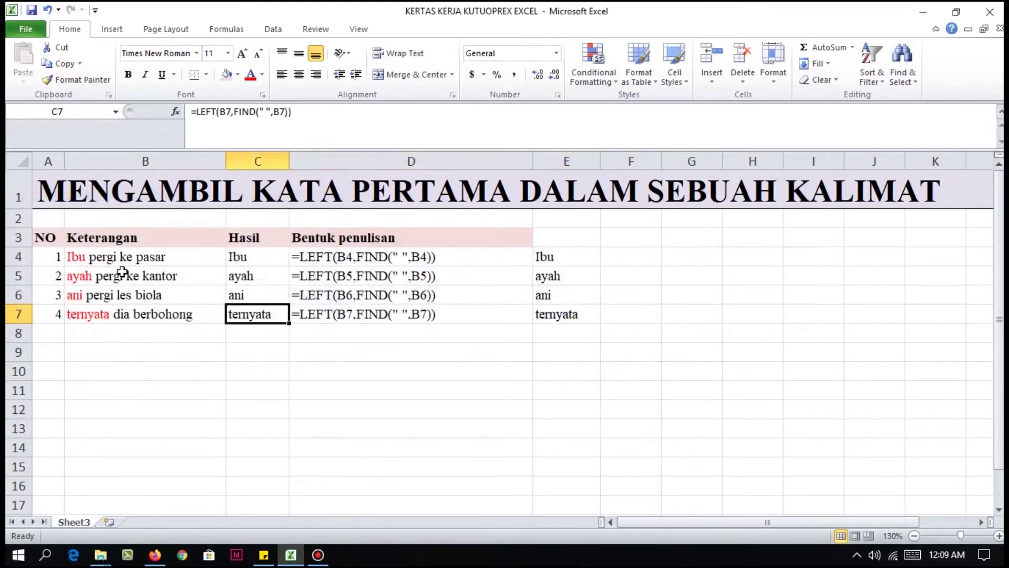
# - Examine the extracted words in E4:E7 in edit mode for a trailing space after each word
pyautogui.press('Right')
pyautogui.press('Right')
pyautogui.press('Up')
pyautogui.press('Up')
pyautogui.press('Up')
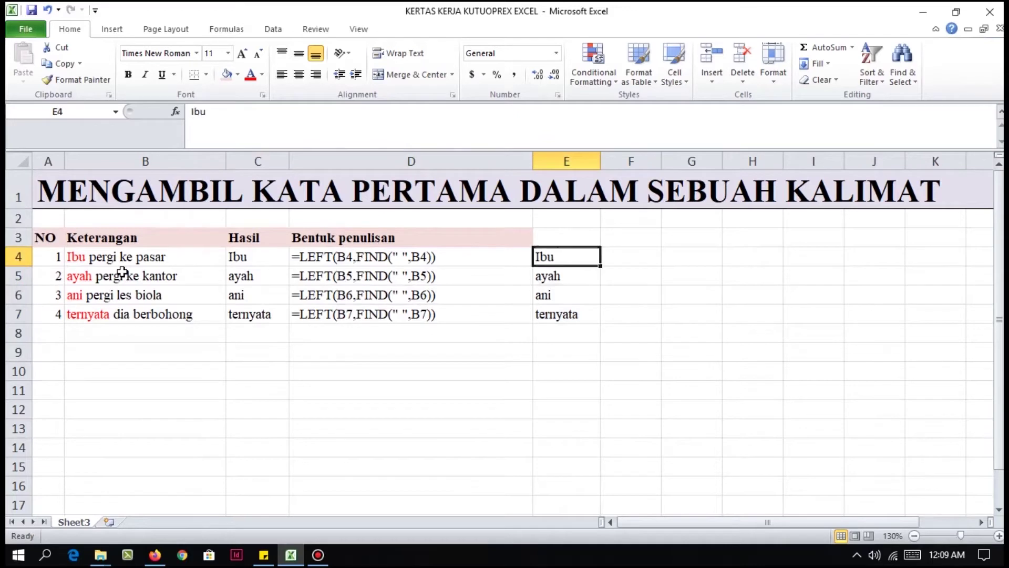
pyautogui.press('F2')
pyautogui.press('Return')
pyautogui.press('F2')
pyautogui.press('Return')
pyautogui.press('F2')
pyautogui.press('Return')
pyautogui.press('F2')
pyautogui.press('Return')
pyautogui.press('Up')
pyautogui.press('Up')
pyautogui.press('Up')
pyautogui.press('Up')
pyautogui.press('F2')
pyautogui.press('Return')
pyautogui.press('F2')
pyautogui.press('Return')
# - Enter the headings XX in E3 and ZZ in F3 and give both the pink header fill
pyautogui.press('Up')
pyautogui.press('Up')
pyautogui.press('Up')
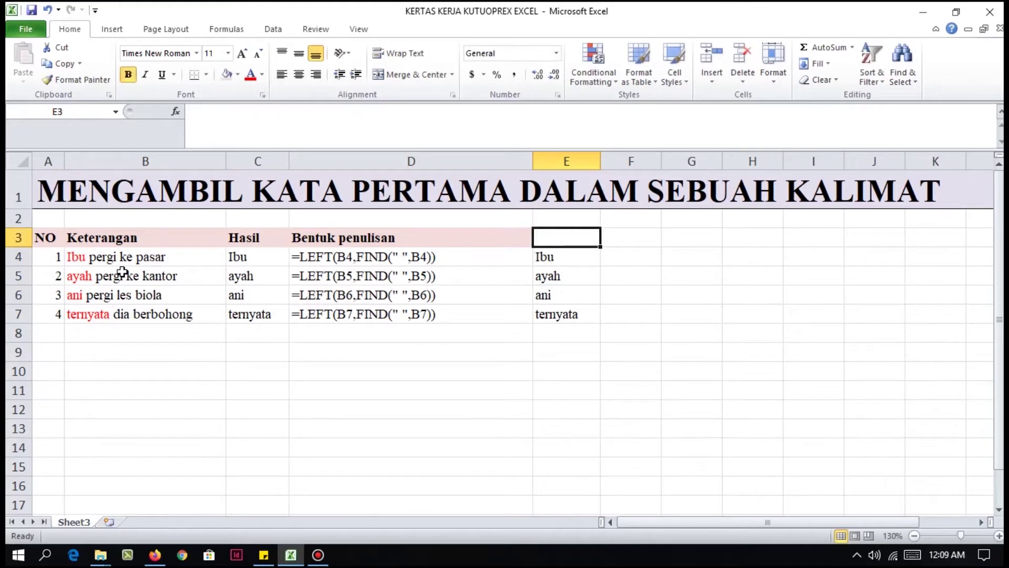
pyautogui.write('XX')
pyautogui.press('Tab')
pyautogui.write('ZZ')
pyautogui.press('Return')
pyautogui.press('Up')
pyautogui.press('Right')
pyautogui.press('Left')
pyautogui.hotkey('shift', 'Right')
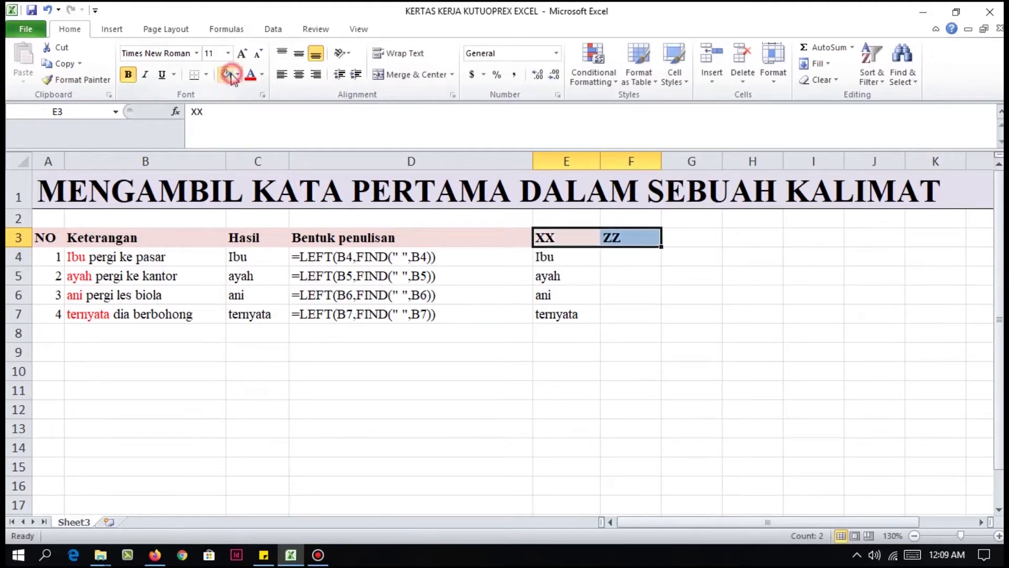
pyautogui.click(584, 258)
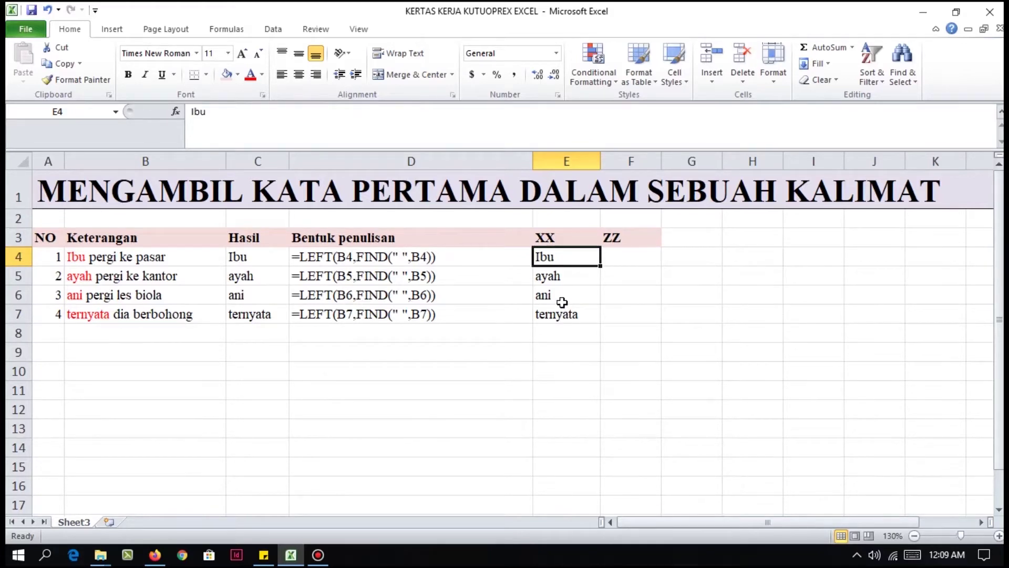
# - Change the formula in C4 to =LEFT(B4,FIND(" ",B4)-1)
pyautogui.click(238, 256)
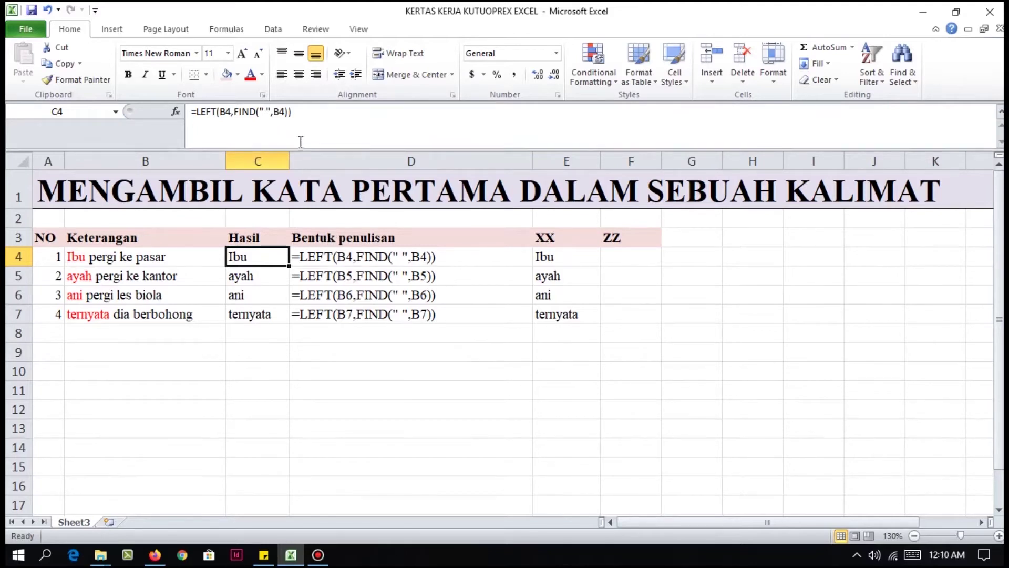
pyautogui.click(576, 253)
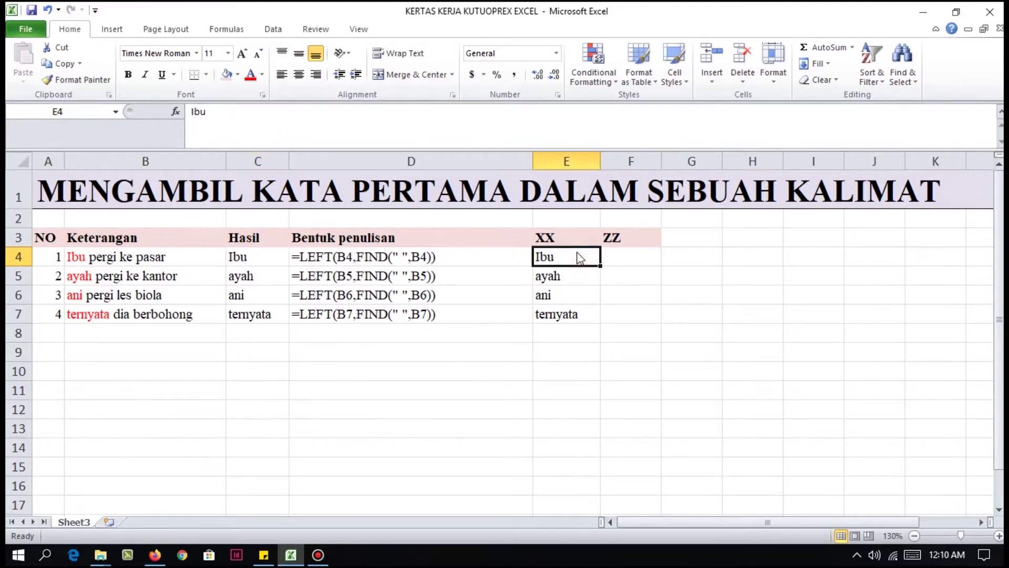
pyautogui.doubleClick(578, 253)
pyautogui.press('Escape')
pyautogui.click(266, 257)
pyautogui.click(292, 114)
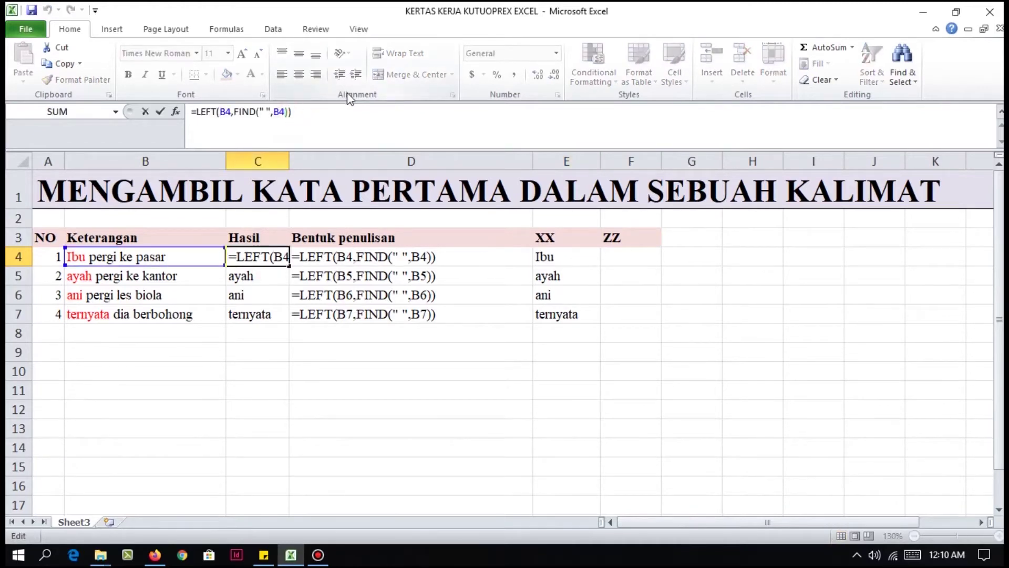
pyautogui.press('BackSpace')
pyautogui.write('-1')
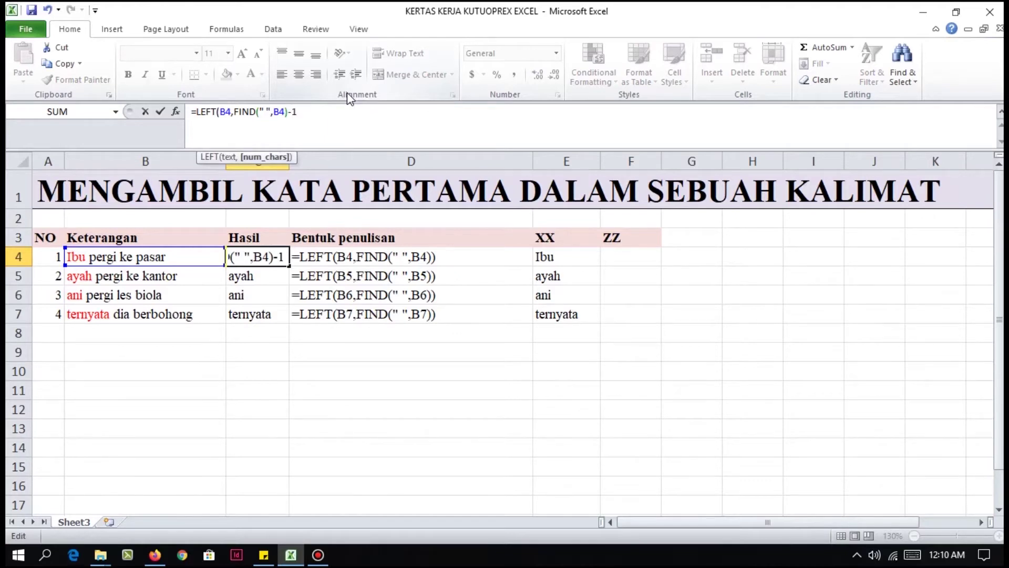
pyautogui.write(')')
pyautogui.press('Return')
# - Copy the revised formula in C4 to C5:C7 of the Hasil column
pyautogui.press('Up')
pyautogui.hotkey('ctrl', 'c')
pyautogui.press('Down')
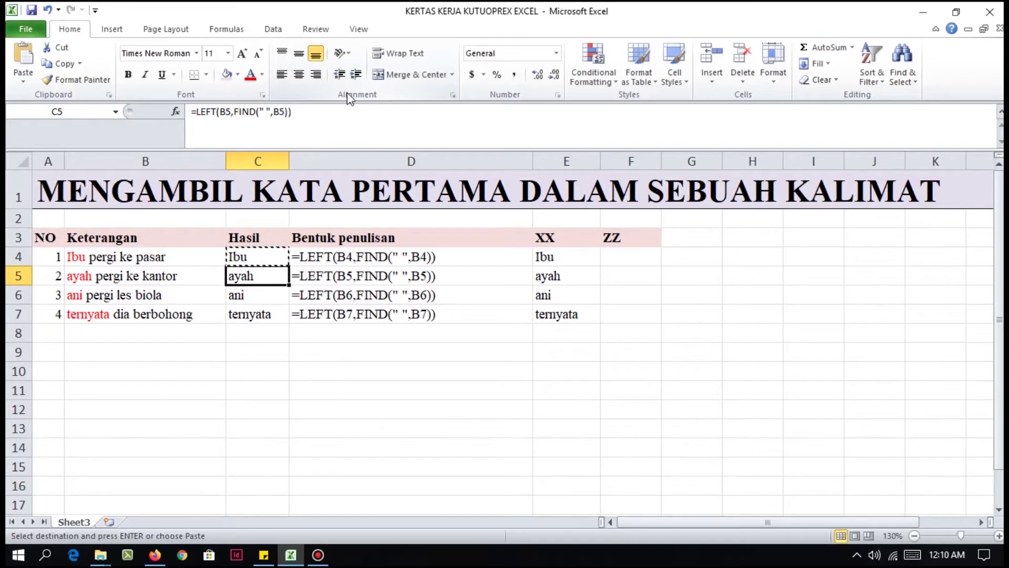
pyautogui.hotkey('shift', 'Down')
pyautogui.hotkey('shift', 'Down')
pyautogui.press('Return')
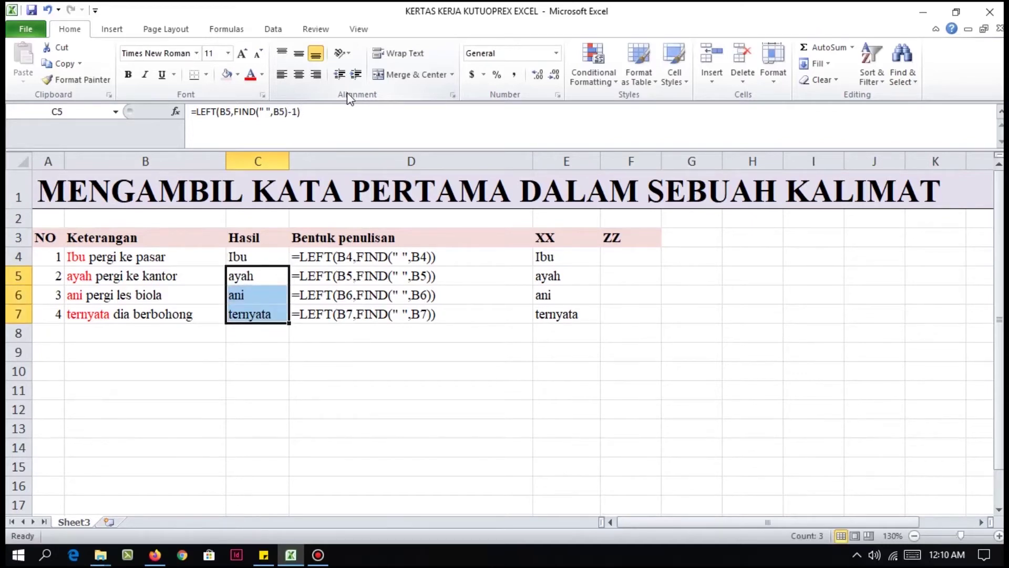
# - Copy the results in C4:C7 and paste them as values into the ZZ column starting at F4
pyautogui.press('Up')
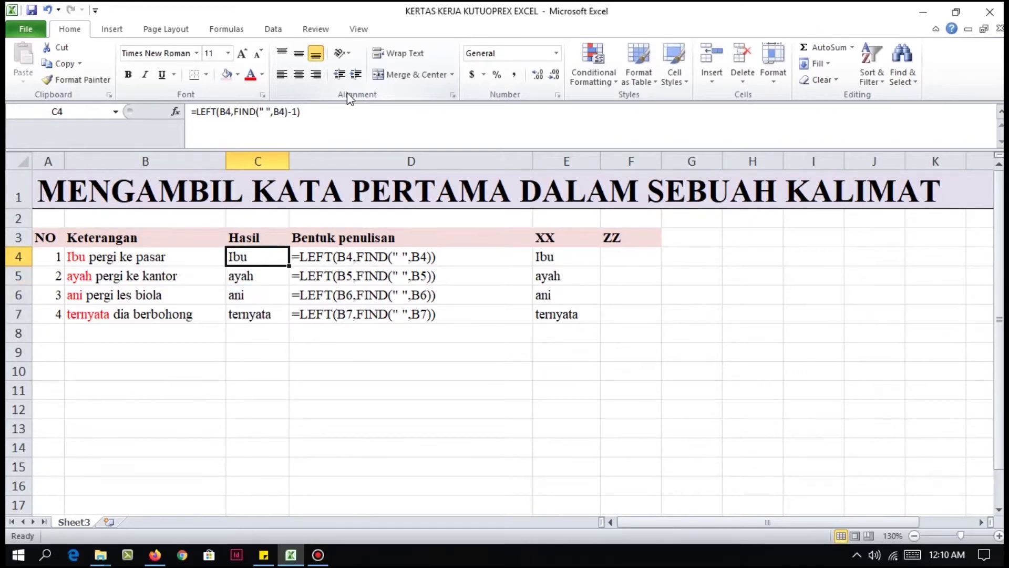
pyautogui.hotkey('shift', 'Down')
pyautogui.hotkey('shift', 'Down')
pyautogui.hotkey('shift', 'Down')
pyautogui.hotkey('ctrl', 'c')
pyautogui.press('Right')
pyautogui.press('Right')
pyautogui.press('Right')
pyautogui.hotkey('ctrl', 'alt', 'v')
pyautogui.press('v')
pyautogui.press('Return')
# - Compare the ends of the words in the XX and ZZ columns by checking the cells in edit mode
pyautogui.press('Up')
pyautogui.press('Down')
pyautogui.press('Left')
pyautogui.press('Escape')
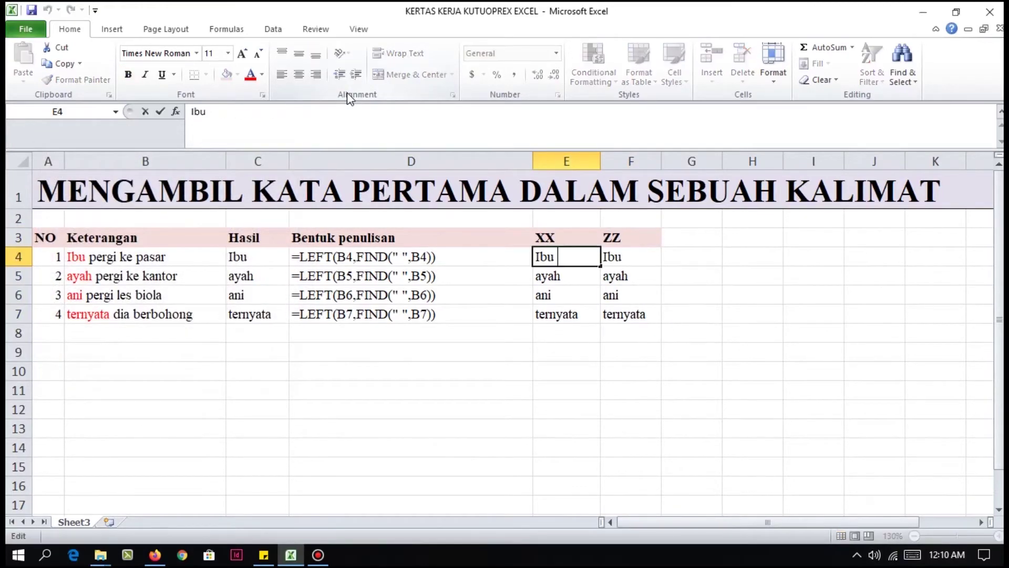
pyautogui.press('Down')
pyautogui.press('F2')
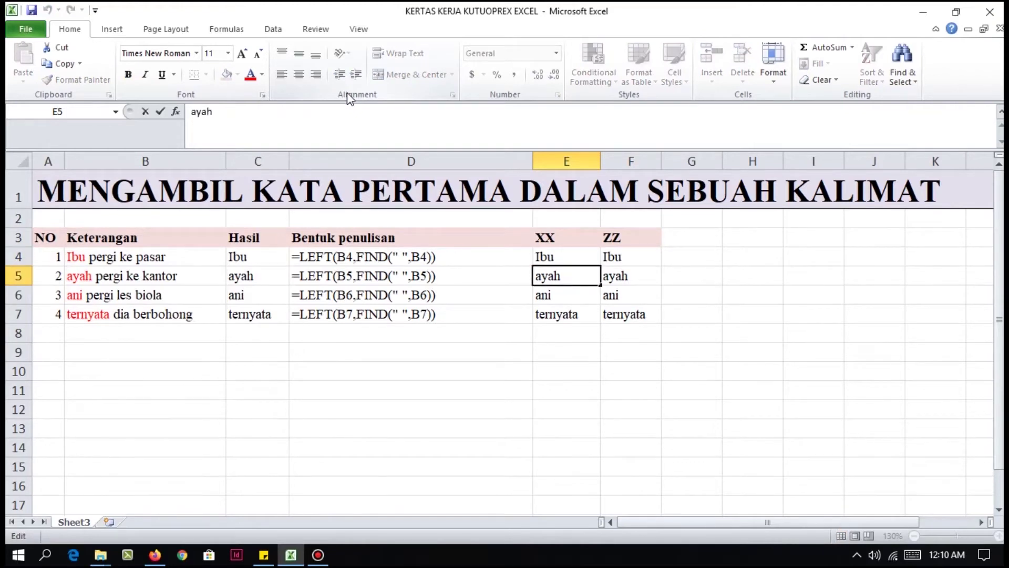
pyautogui.press('Return')
pyautogui.press('F2')
pyautogui.press('Return')
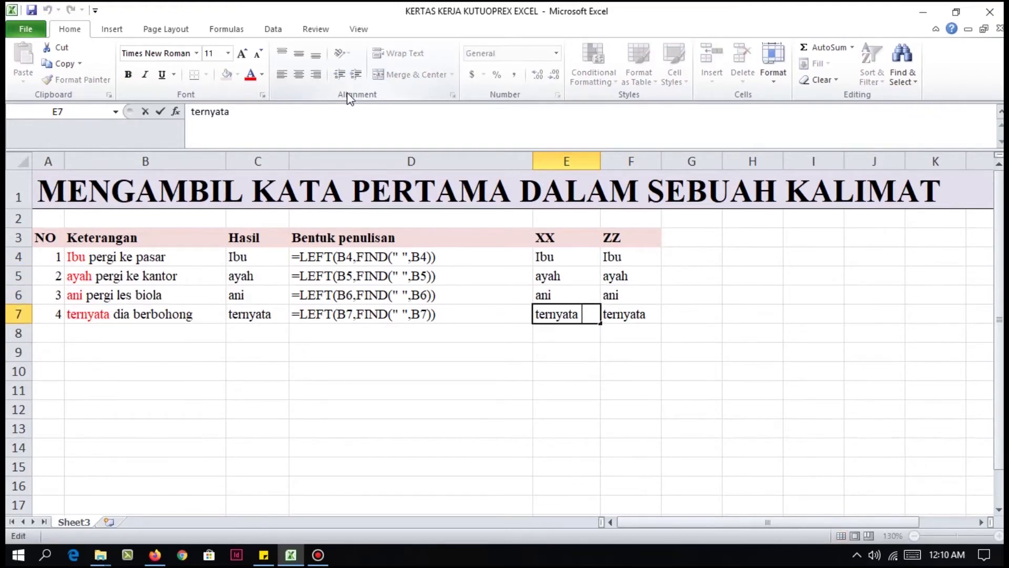
pyautogui.press('Up')
pyautogui.press('Up')
pyautogui.press('Up')
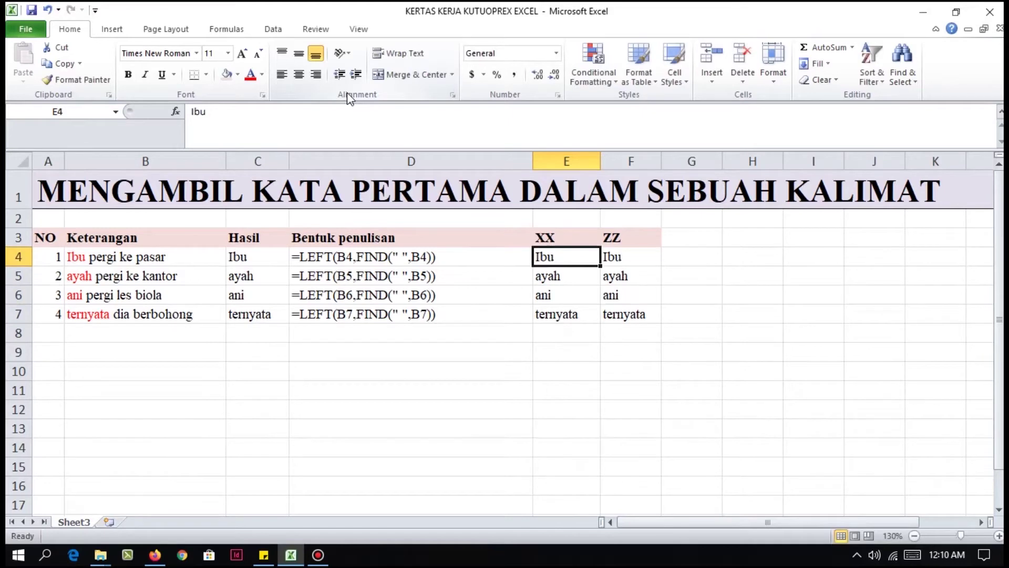
# - Copy C4's formula text without its equals sign and replace the text after '= in D4 with LEFT(B4,FIND(" ",B4)-1)
pyautogui.press('Left')
pyautogui.press('Left')
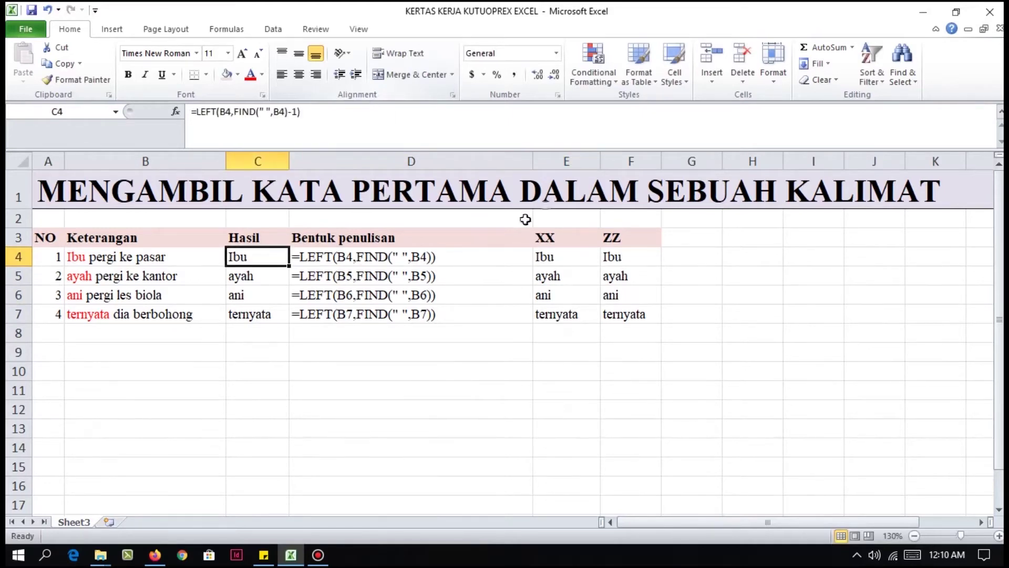
pyautogui.click(196, 111)
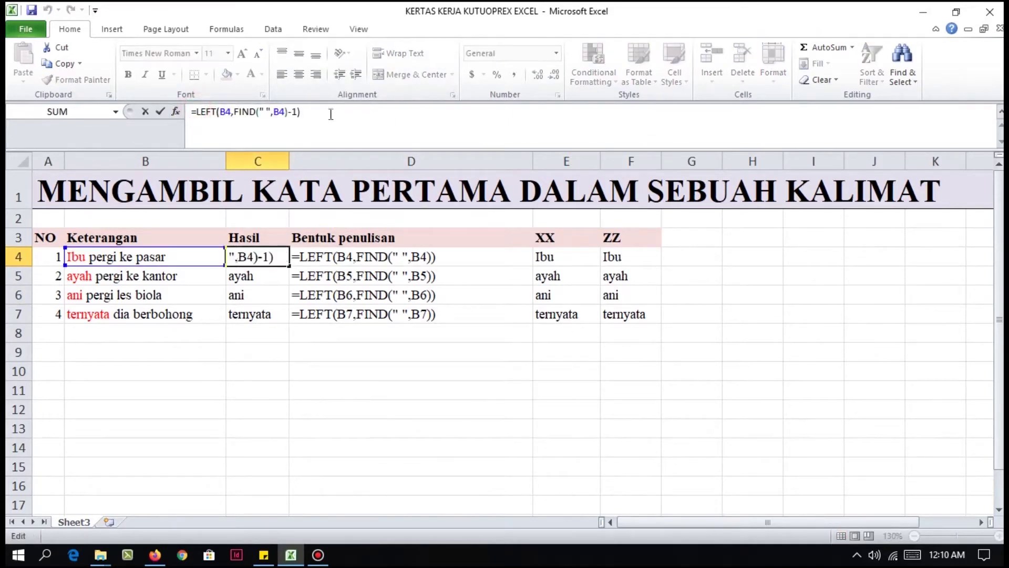
pyautogui.click(294, 111)
pyautogui.click(195, 110)
pyautogui.moveTo(195, 111); pyautogui.dragTo(301, 111)
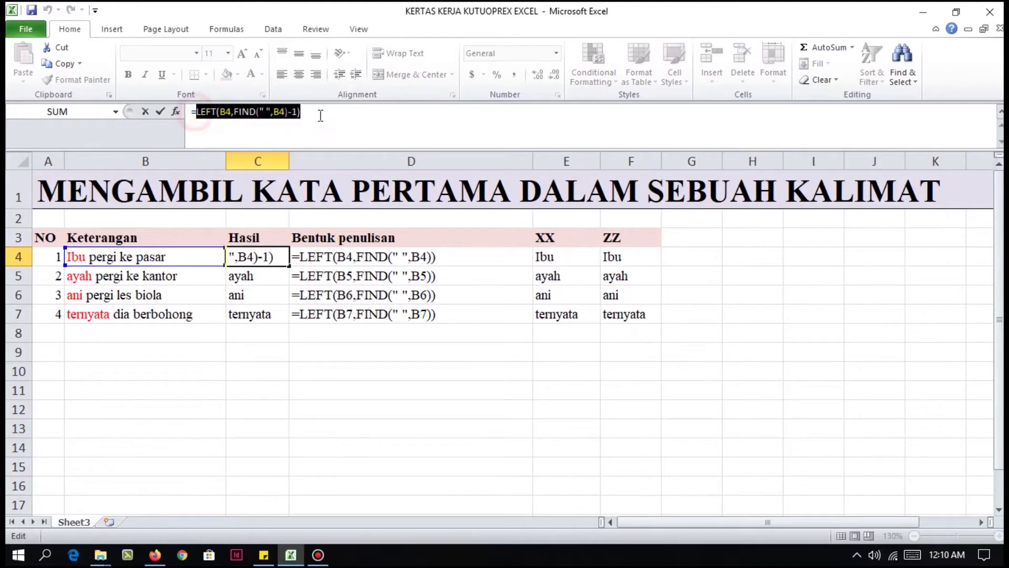
pyautogui.press('Escape')
pyautogui.click(423, 254)
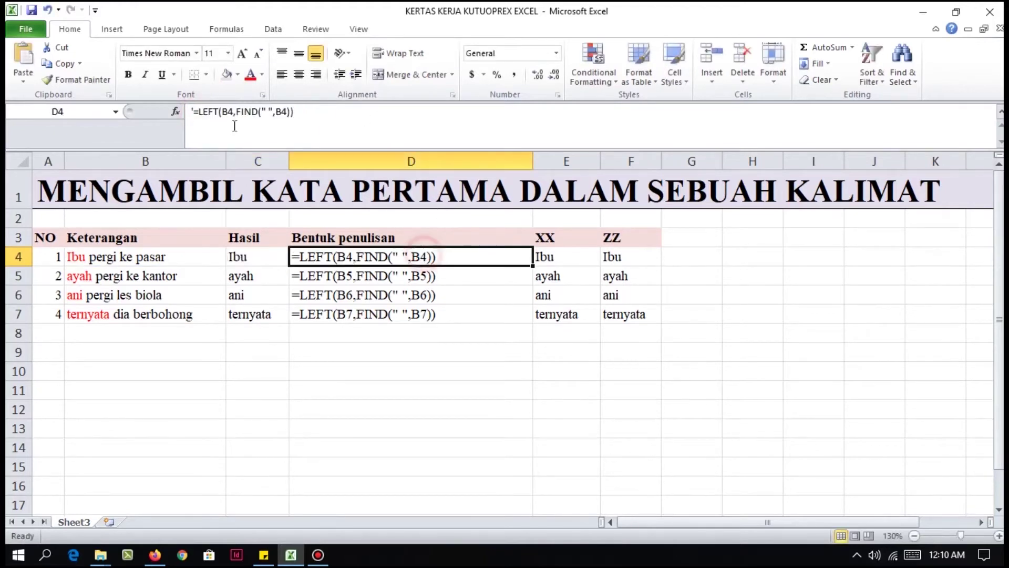
pyautogui.moveTo(199, 111); pyautogui.dragTo(361, 120)
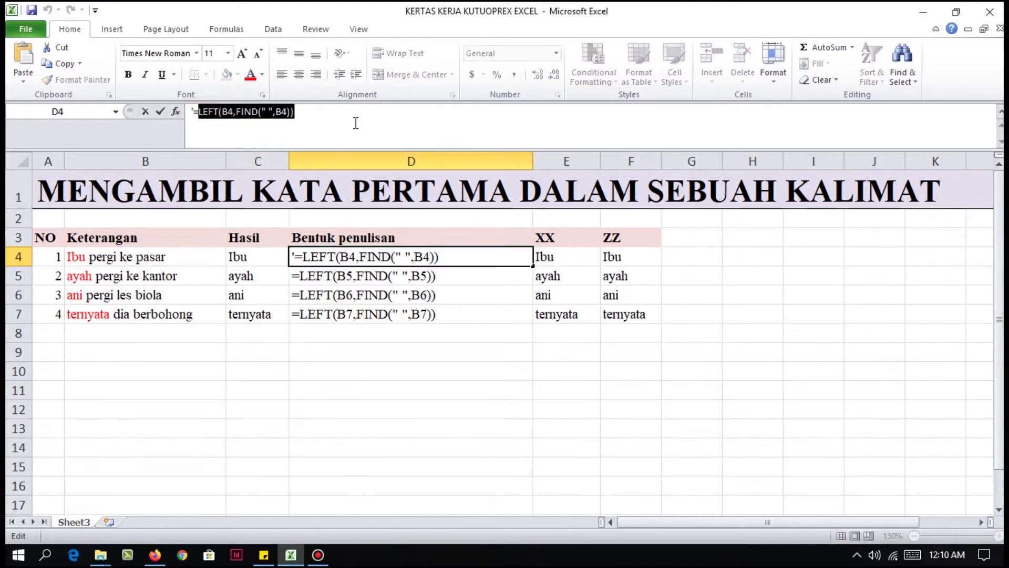
pyautogui.hotkey('ctrl', 'v')
pyautogui.press('Return')
# - Copy the updated formula text in D4 over the old text in D5:D7
pyautogui.press('Up')
pyautogui.hotkey('ctrl', 'c')
pyautogui.press('Down')
pyautogui.hotkey('shift', 'Down')
pyautogui.hotkey('shift', 'Down')
pyautogui.press('Return')
# - Replace B4 with B5 in the updated formula text of row 5, limited to D5:E5
pyautogui.hotkey('shift', 'Up')
pyautogui.hotkey('shift', 'Up')
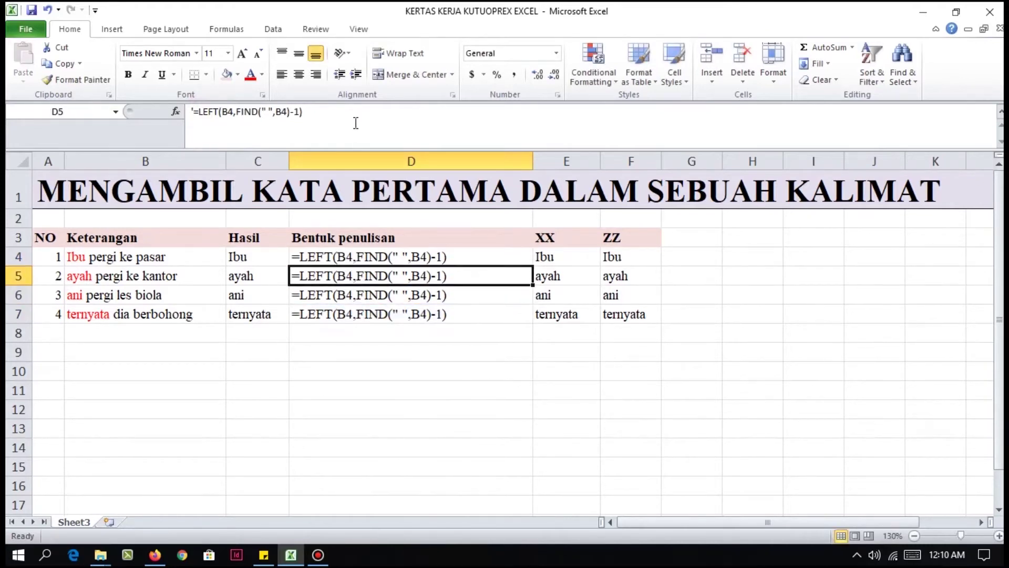
pyautogui.hotkey('shift', 'Right')
pyautogui.hotkey('ctrl', 'h')
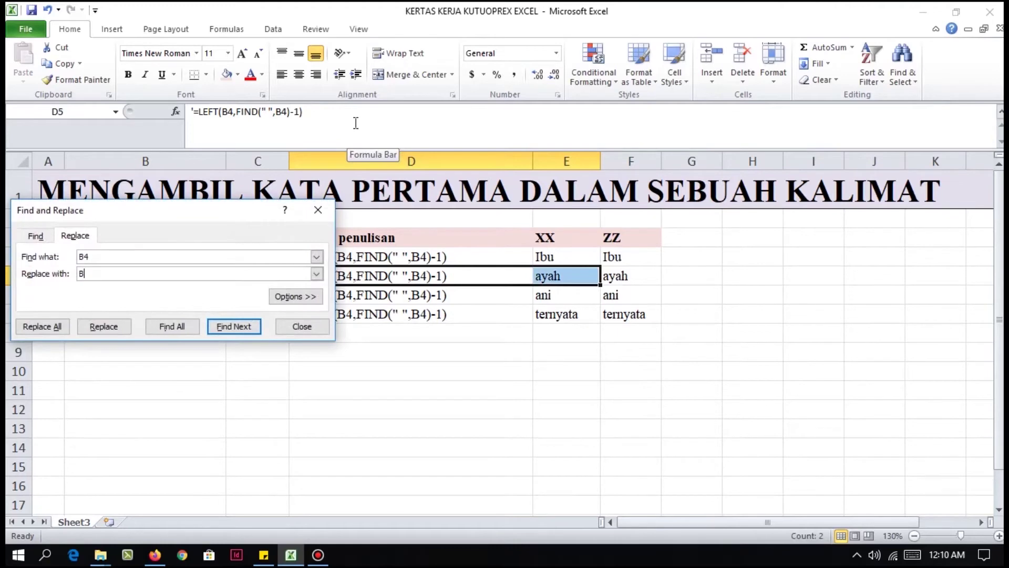
pyautogui.hotkey('alt', 'a')
pyautogui.press('Return')
# - Replace B4 with B6 in the formula text of row 6, limited to D6:E6
pyautogui.press('Down')
pyautogui.hotkey('shift', 'Right')
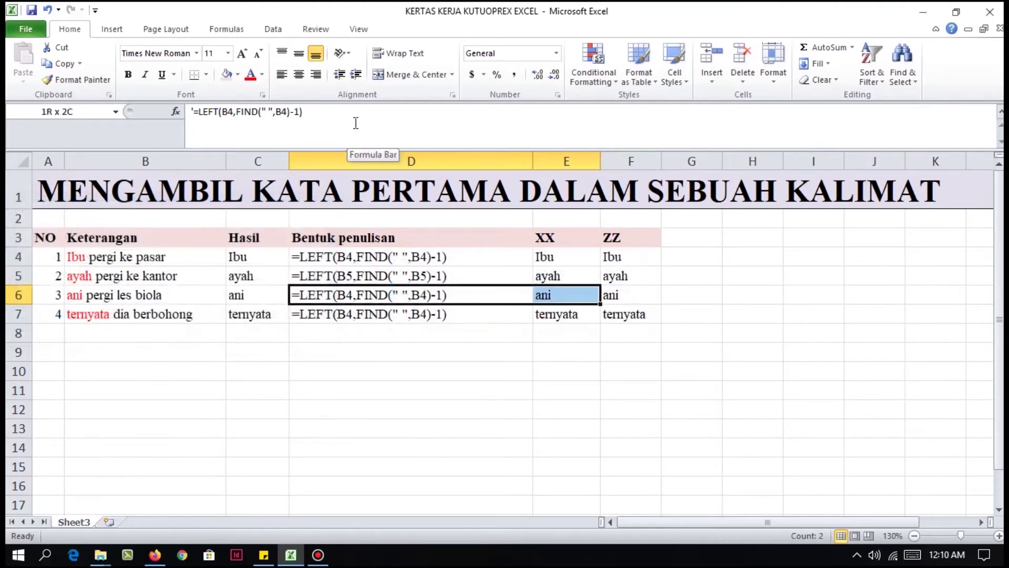
pyautogui.hotkey('ctrl', 'h')
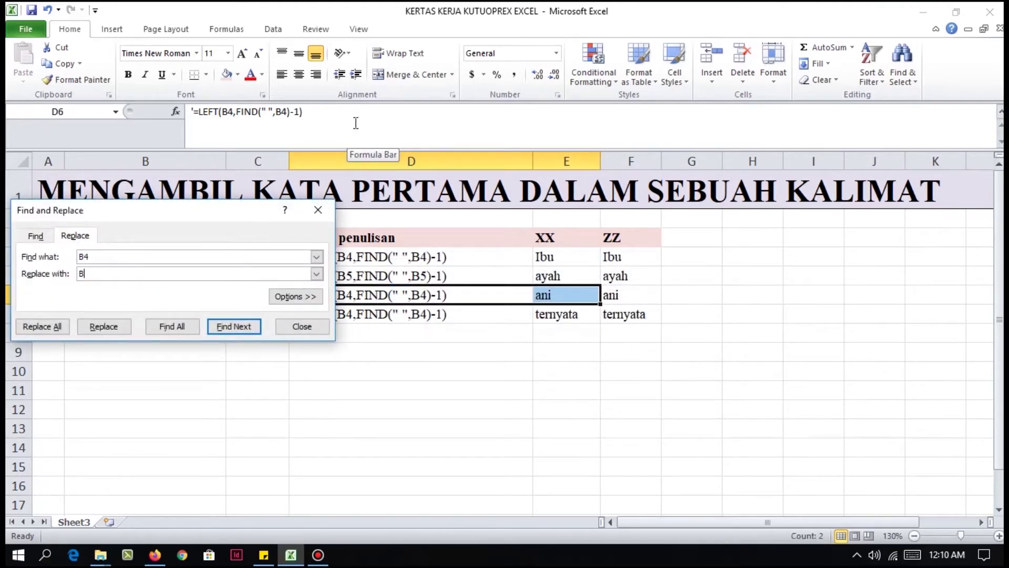
pyautogui.write('6')
pyautogui.hotkey('alt', 'a')
pyautogui.press('Return')
# - Replace B4 with B7 in the formula text of row 7, limited to D7:E7
pyautogui.press('Down')
pyautogui.hotkey('shift', 'Right')
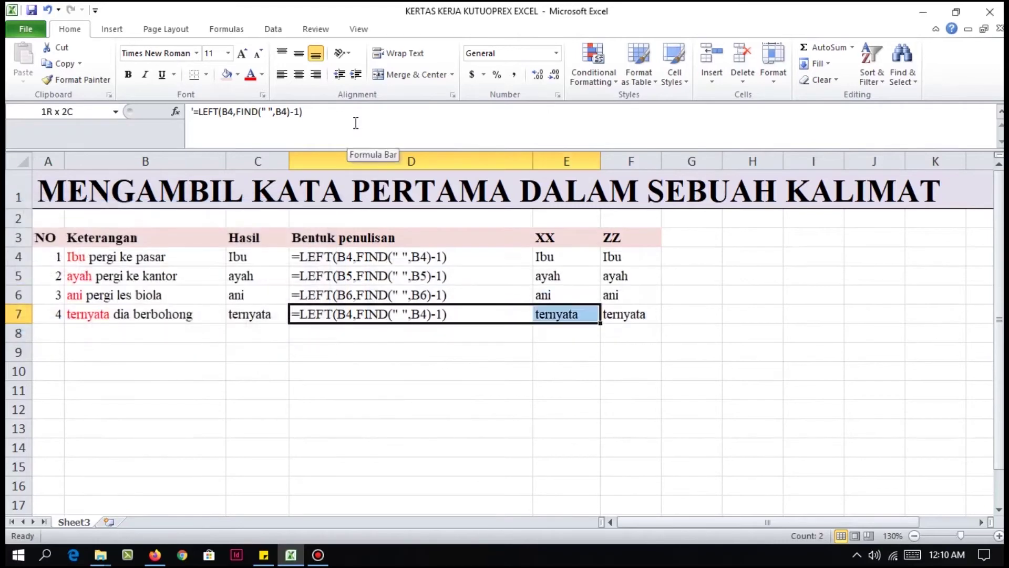
pyautogui.hotkey('ctrl', 'h')
pyautogui.press('BackSpace')
pyautogui.write('7')
pyautogui.hotkey('alt', 'a')
pyautogui.press('Return')
pyautogui.press('Escape')
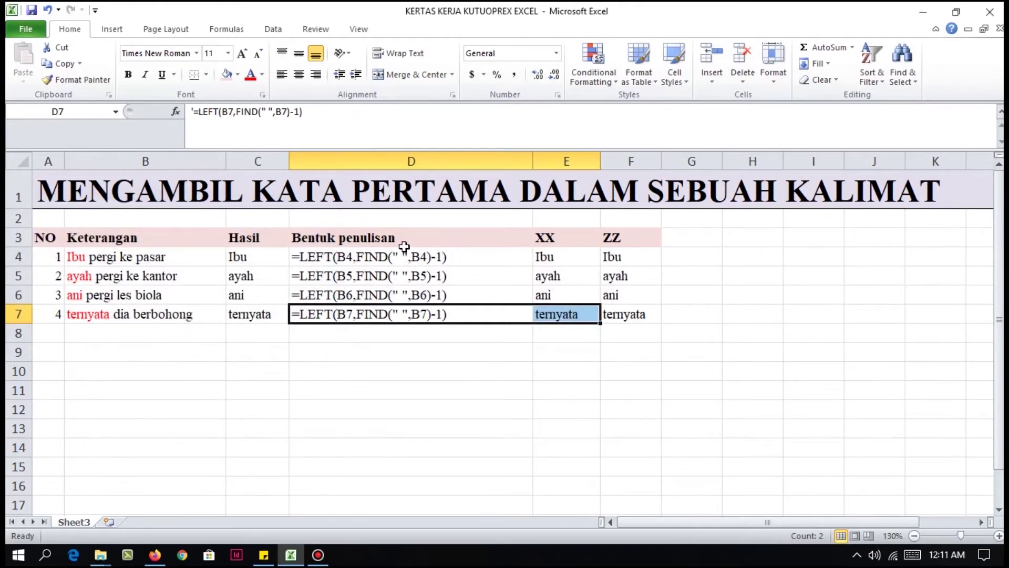
# - Check the XX and ZZ words in rows 4 and 5 for trailing spaces by opening each cell in edit mode
pyautogui.click(652, 311)
pyautogui.click(637, 258)
pyautogui.click(576, 257)
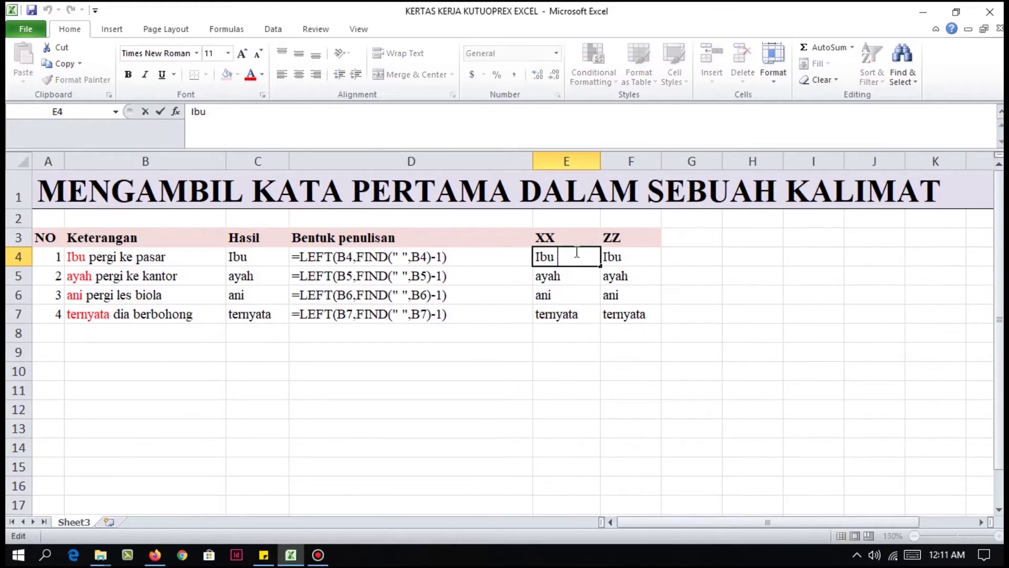
pyautogui.press('Right')
pyautogui.press('F2')
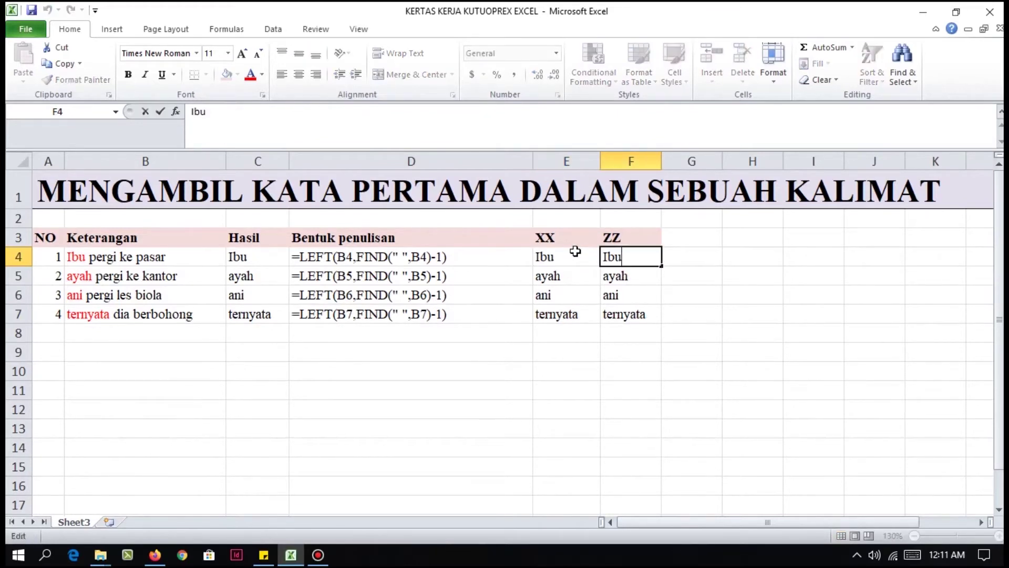
pyautogui.press('Return')
pyautogui.press('Left')
pyautogui.press('F2')
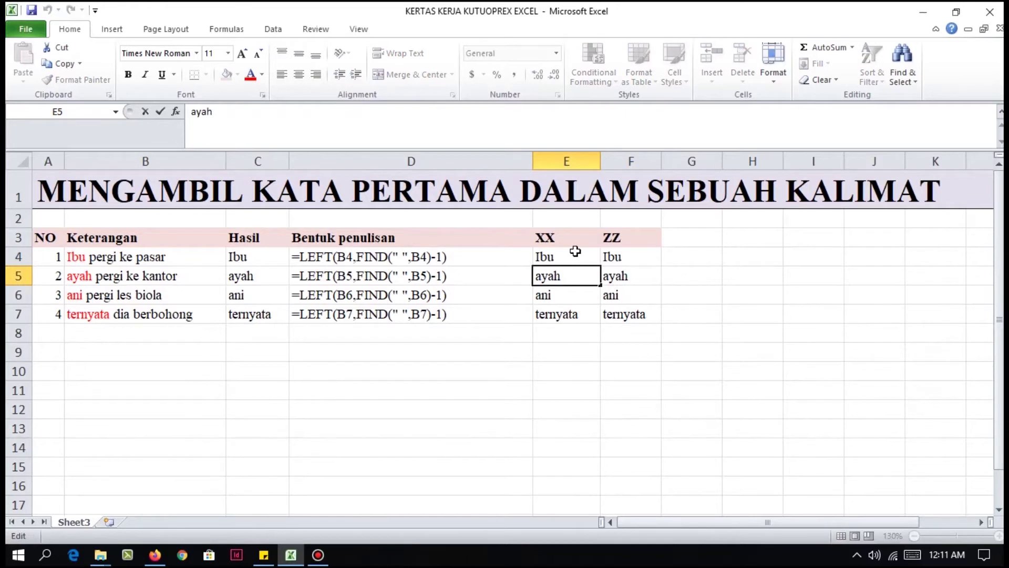
pyautogui.press('Escape')
pyautogui.press('Right')
pyautogui.press('F2')
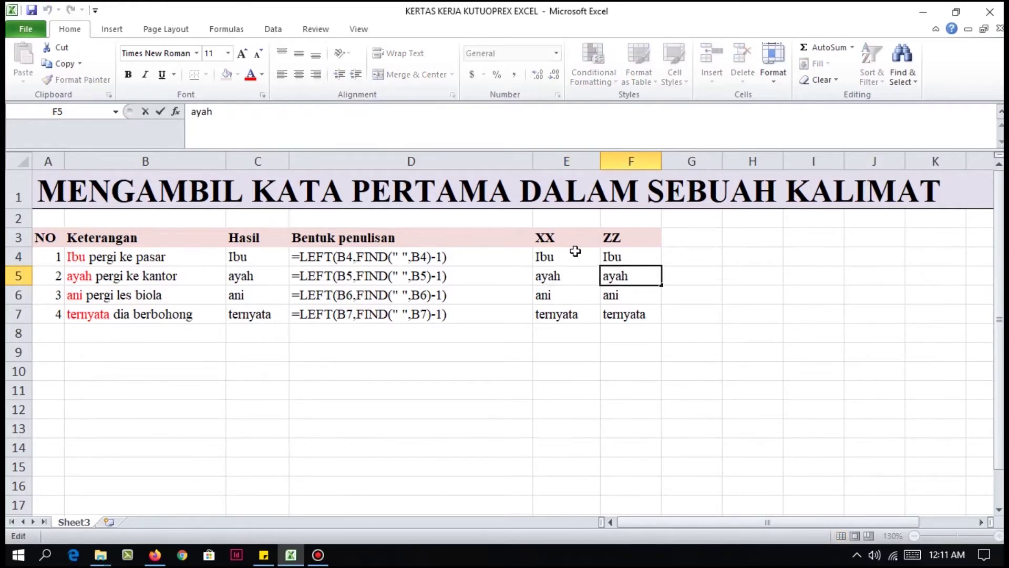
pyautogui.press('Return')
# - Check the XX and ZZ words in rows 6 and 7 for trailing spaces in edit mode
pyautogui.press('Left')
pyautogui.press('F2')
pyautogui.press('Escape')
pyautogui.press('Right')
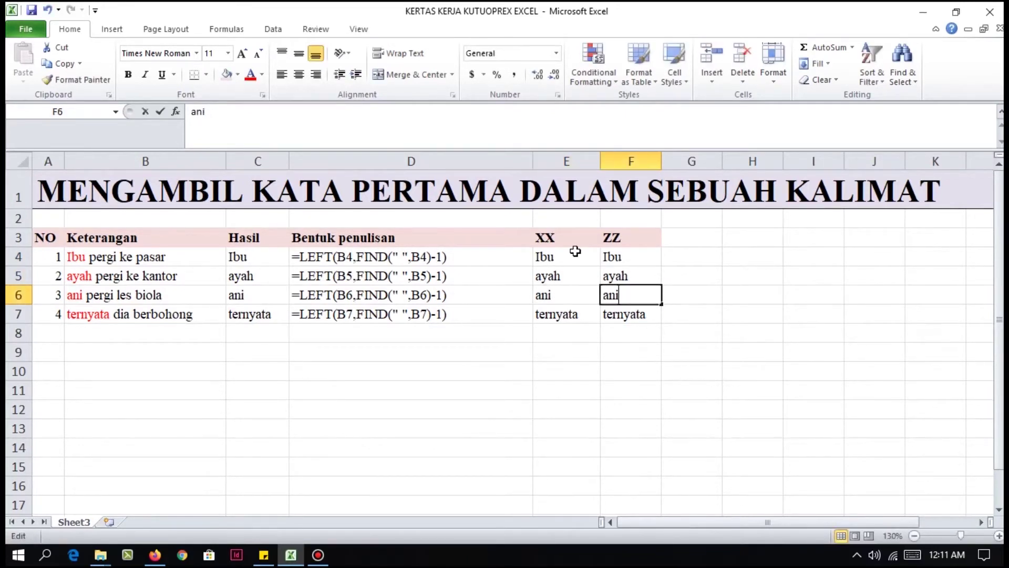
pyautogui.press('Return')
pyautogui.press('Left')
pyautogui.press('F2')
pyautogui.press('Escape')
pyautogui.press('Right')
pyautogui.press('F2')
pyautogui.press('Escape')
pyautogui.press('F2')
pyautogui.press('Escape')
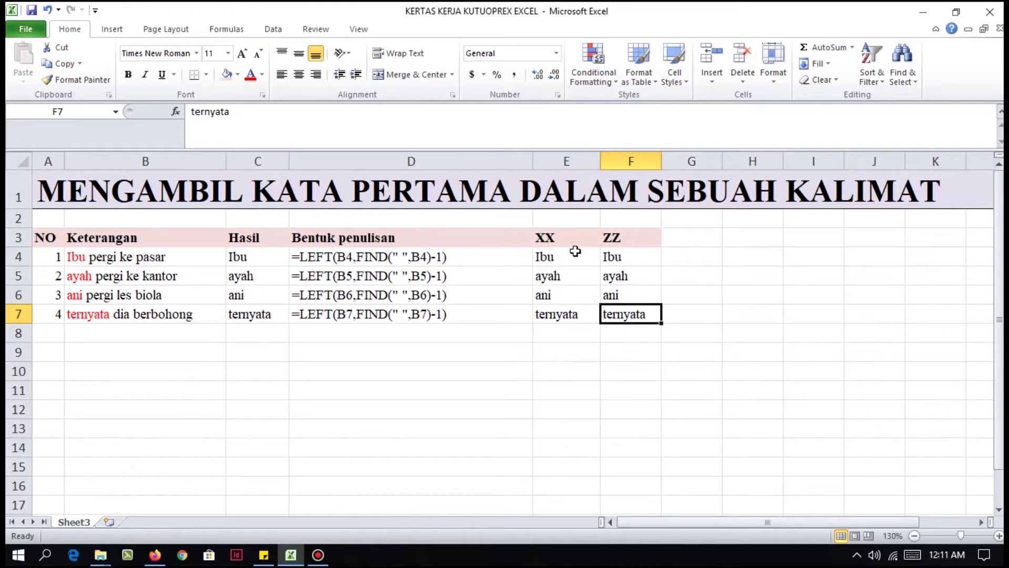
# - Enter the sample error text N# in cell C9 below the Hasil column
pyautogui.press('Left')
pyautogui.press('Left')
pyautogui.press('Left')
pyautogui.press('Down')
pyautogui.press('Down')
pyautogui.write('N#')
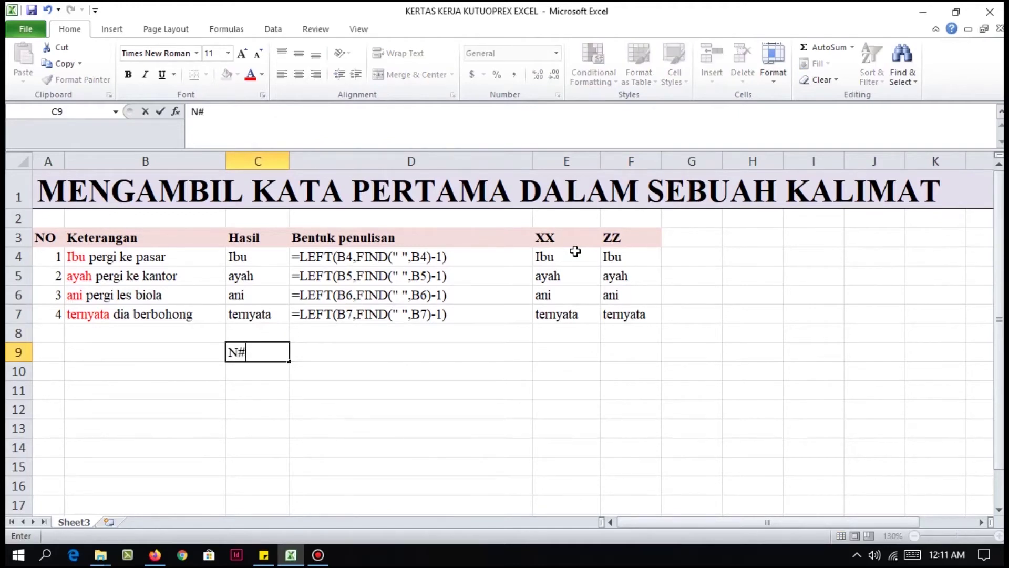
pyautogui.press('Return')
pyautogui.press('Up')
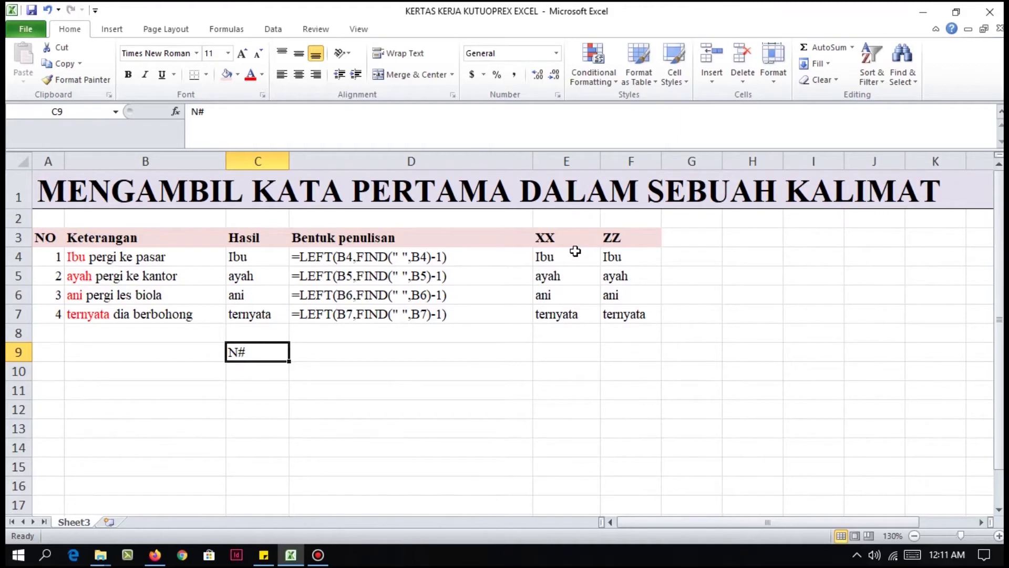
# - Copy C4's formula into G4 to demonstrate an error value, and clear G4 again
pyautogui.click(278, 254)
pyautogui.hotkey('ctrl', 'c')
pyautogui.press('Right')
pyautogui.press('Right')
pyautogui.press('Right')
pyautogui.press('Right')
pyautogui.press('Return')
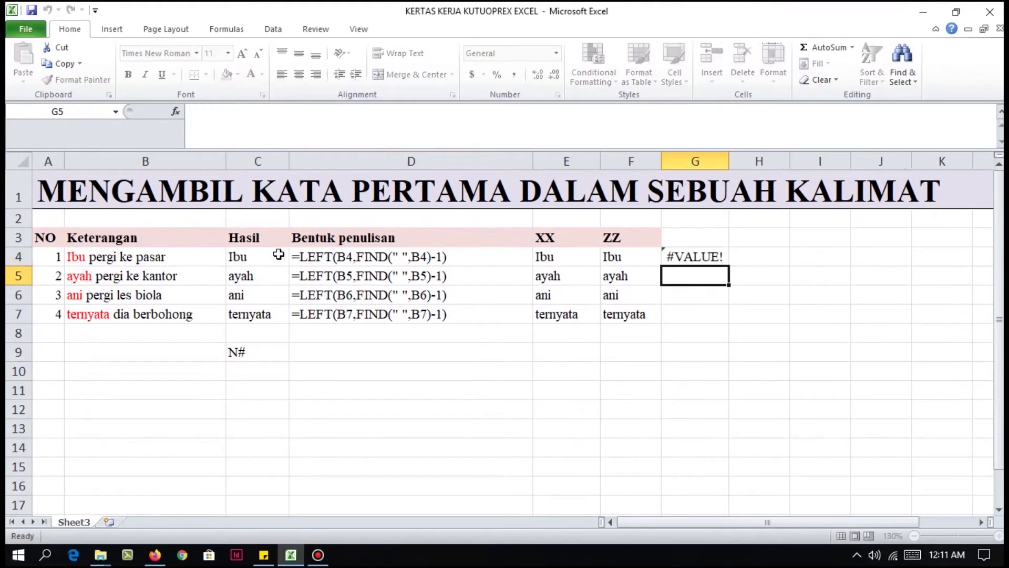
pyautogui.press('Delete')
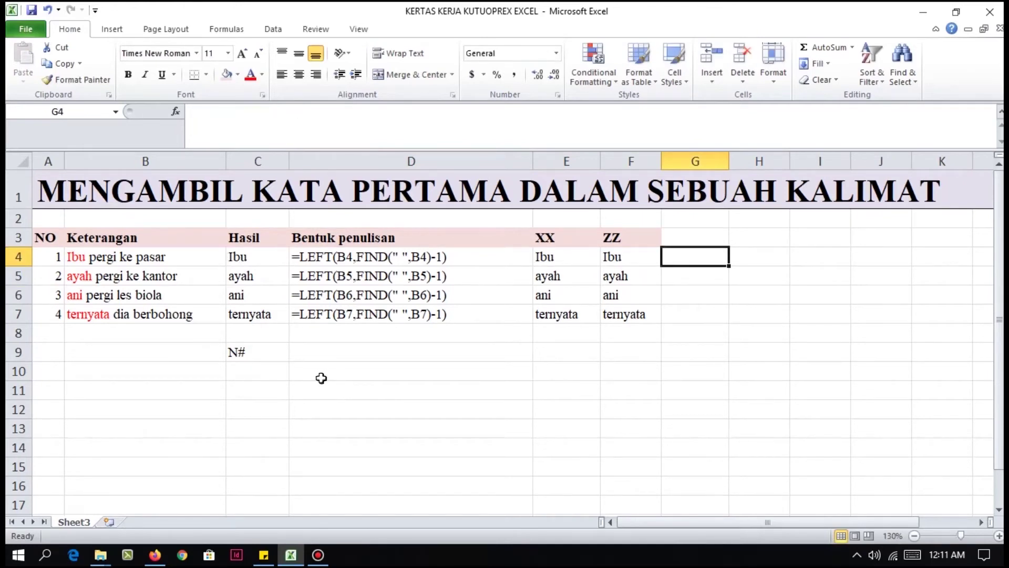
# - Wrap C4's formula in IFERROR with B4 as the fallback value: =IFERROR(LEFT(B4,FIND(" ",B4)-1),B4)
pyautogui.click(247, 357)
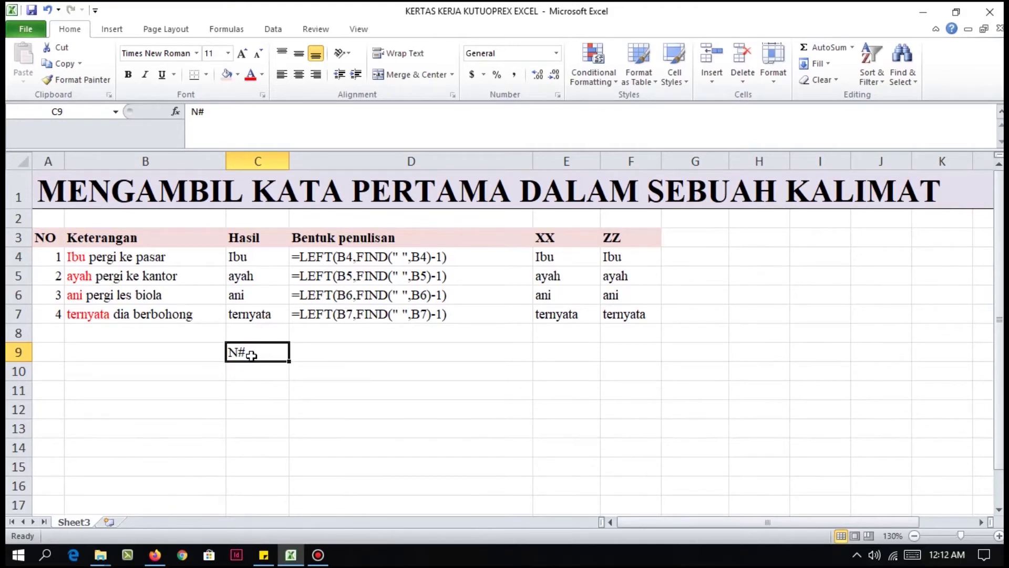
pyautogui.click(248, 255)
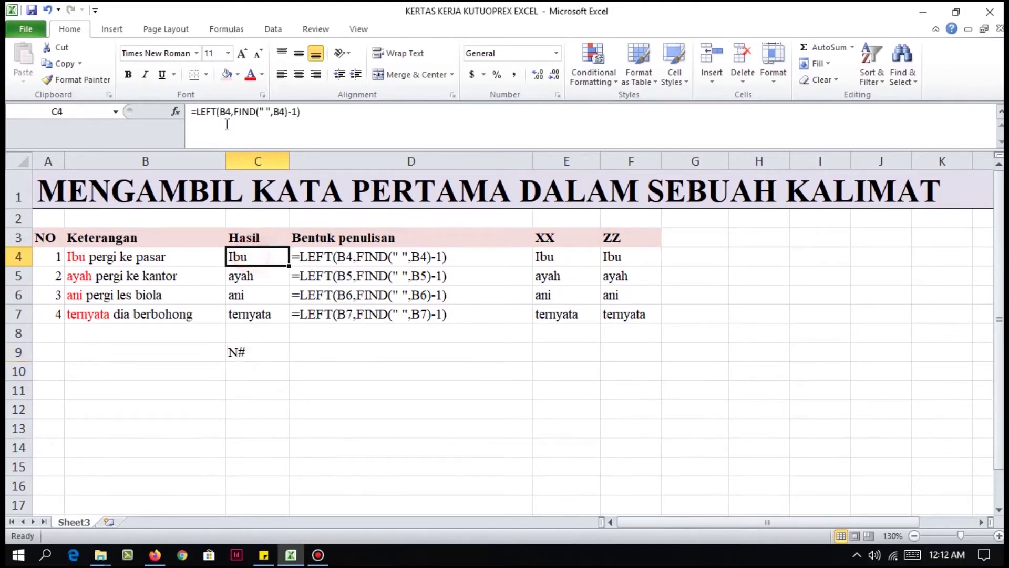
pyautogui.click(197, 111)
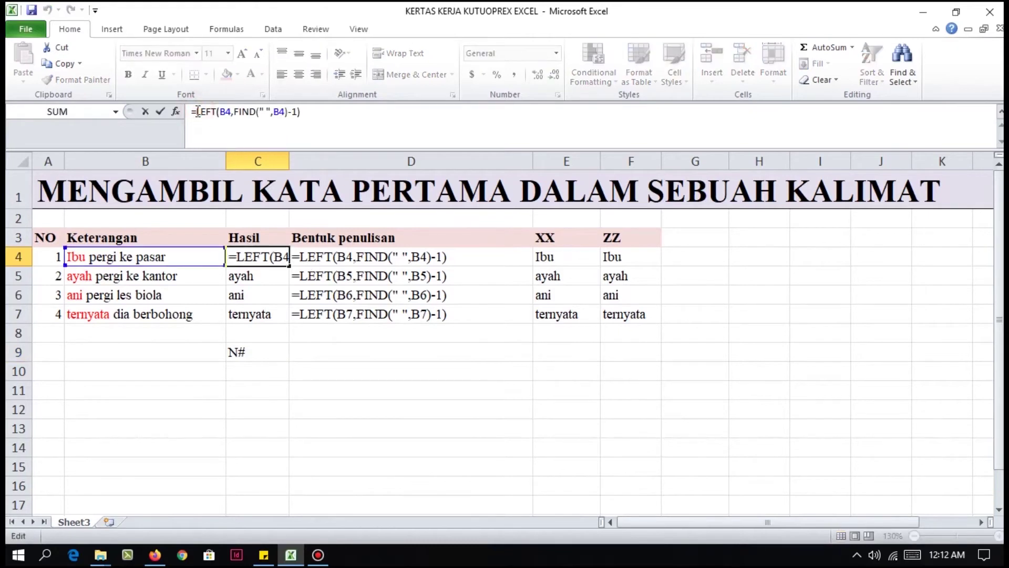
pyautogui.write('ife')
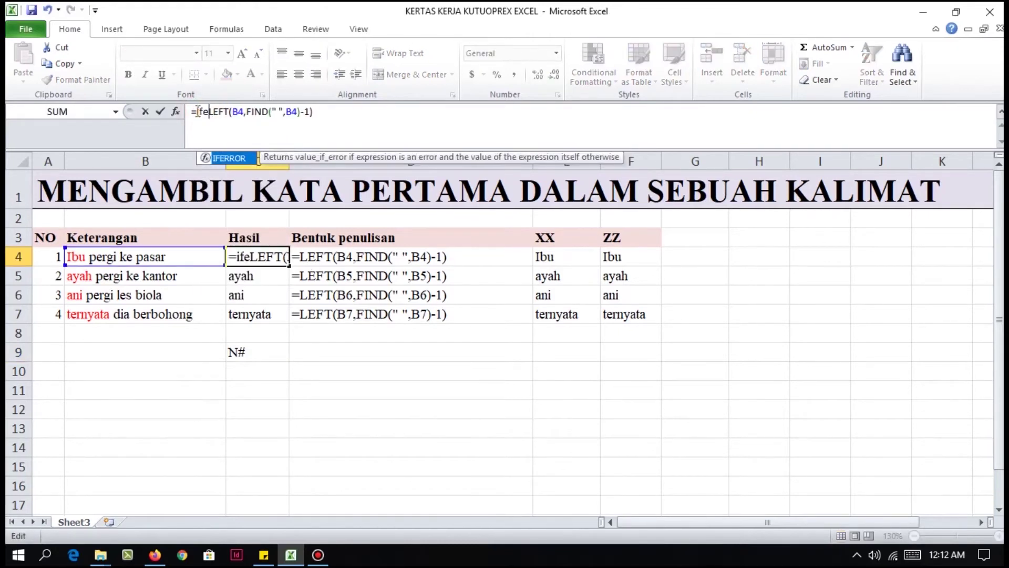
pyautogui.doubleClick(234, 159)
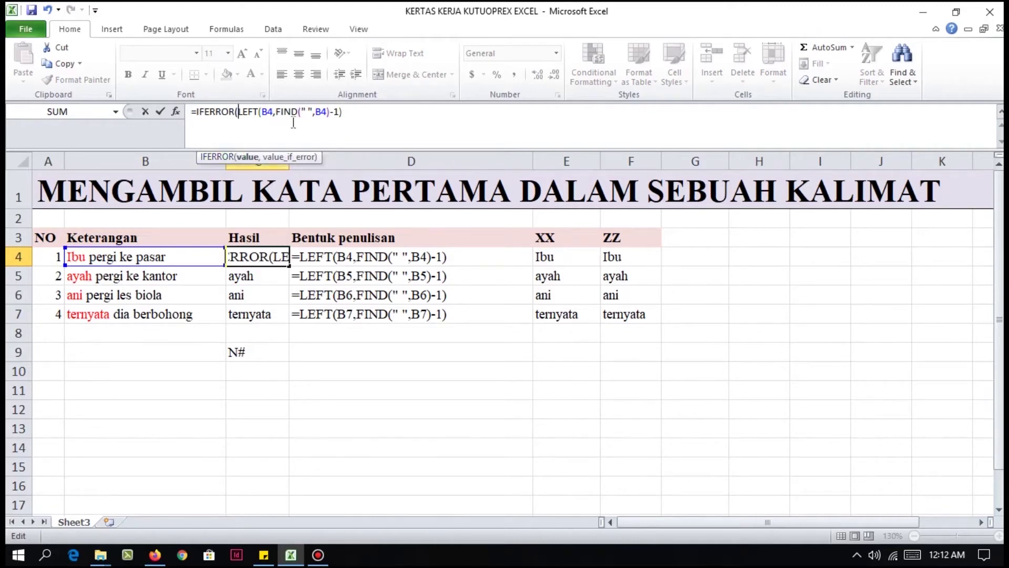
pyautogui.click(368, 109)
pyautogui.write(',')
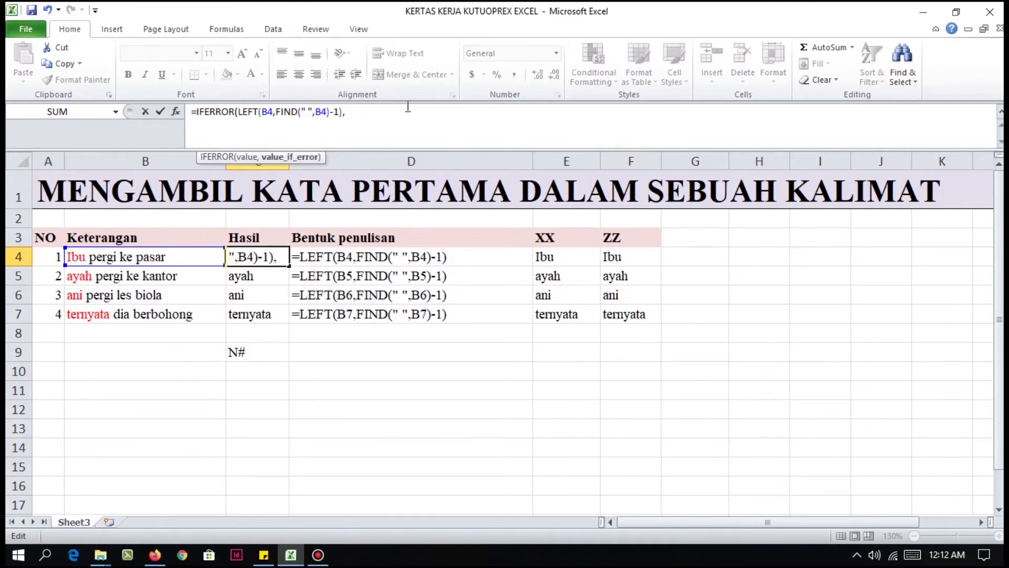
pyautogui.click(158, 255)
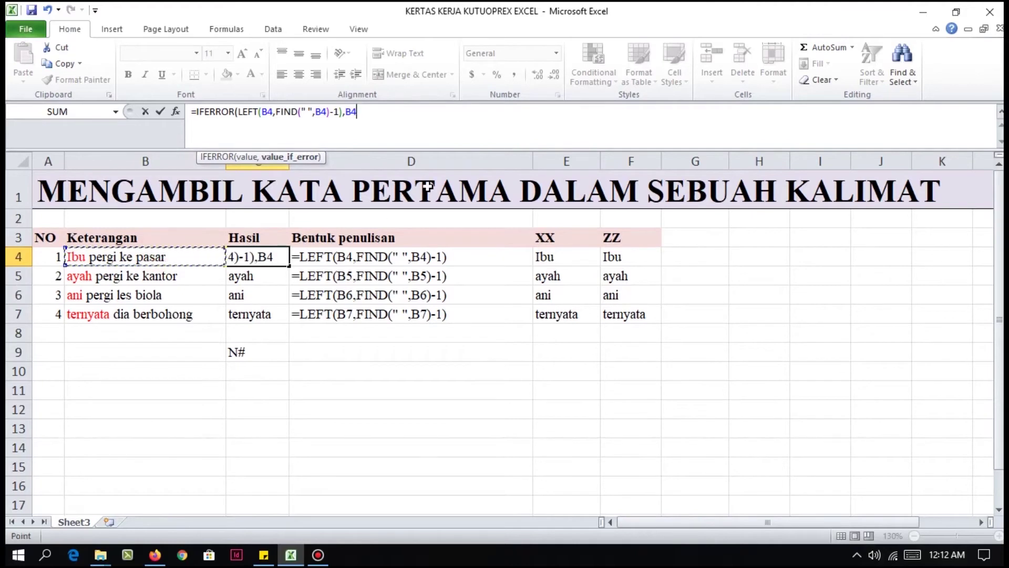
pyautogui.write(')')
pyautogui.press('Return')
pyautogui.press('Up')
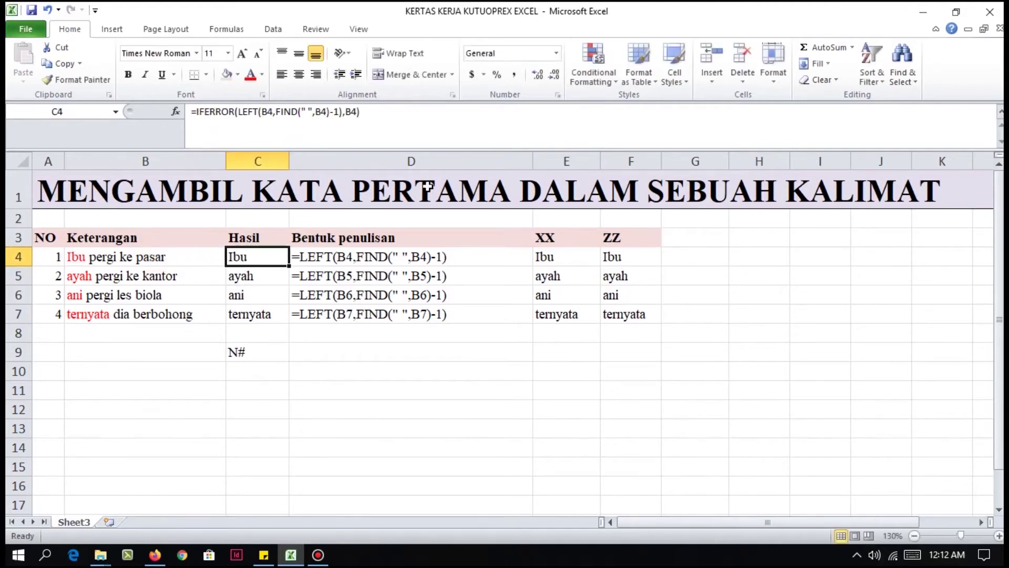
# - Copy C4's IFERROR formula over the old formulas in C5:C7
pyautogui.hotkey('ctrl', 'c')
pyautogui.press('Down')
pyautogui.hotkey('shift', 'Down')
pyautogui.hotkey('shift', 'Down')
pyautogui.hotkey('ctrl', 'v')
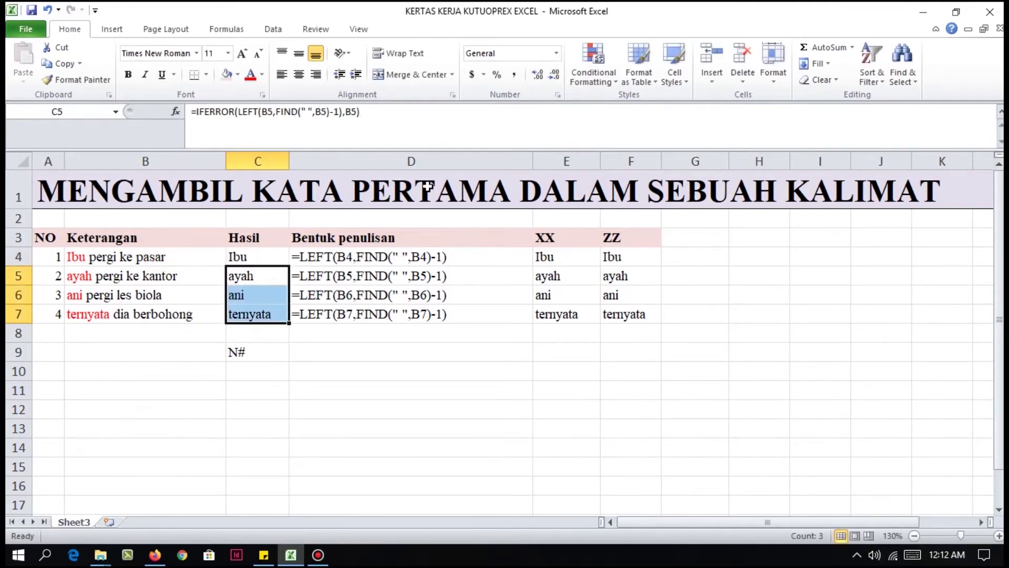
pyautogui.press('Escape')
pyautogui.press('Up')
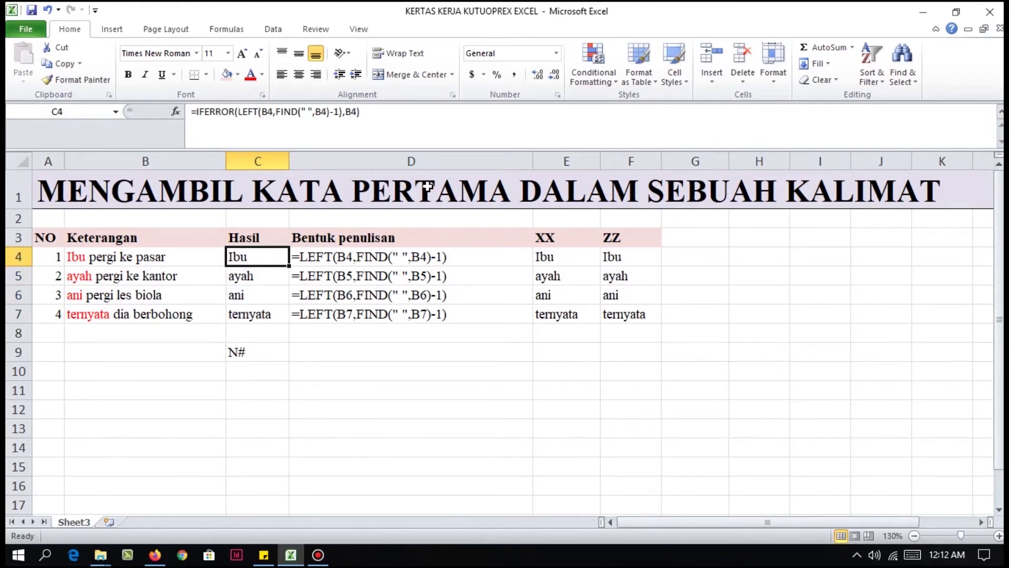
# - Compare each sentence in the Keterangan column with its extracted word in the Hasil column, rows 4 to 7
pyautogui.click(198, 159)
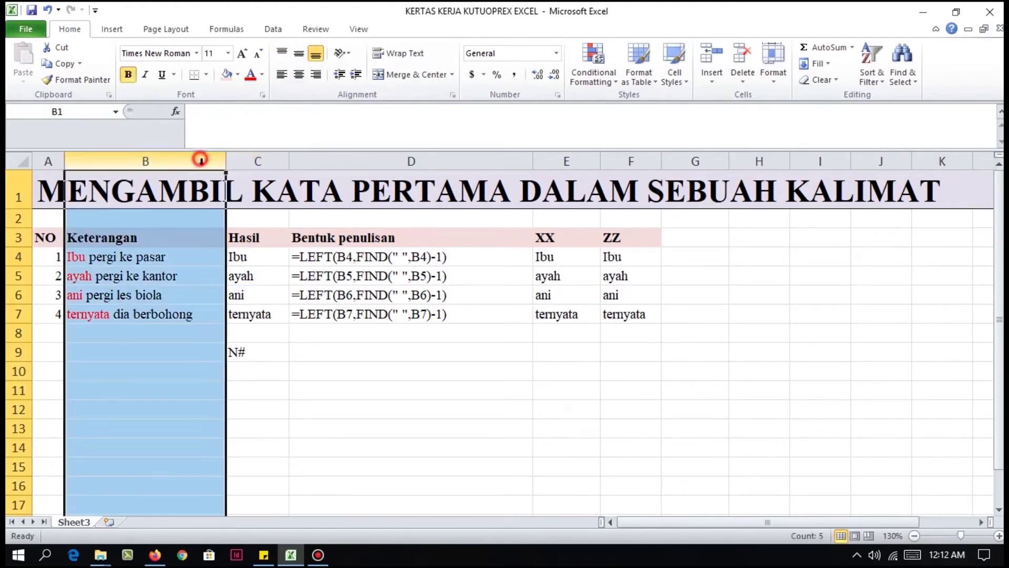
pyautogui.click(170, 255)
pyautogui.click(247, 258)
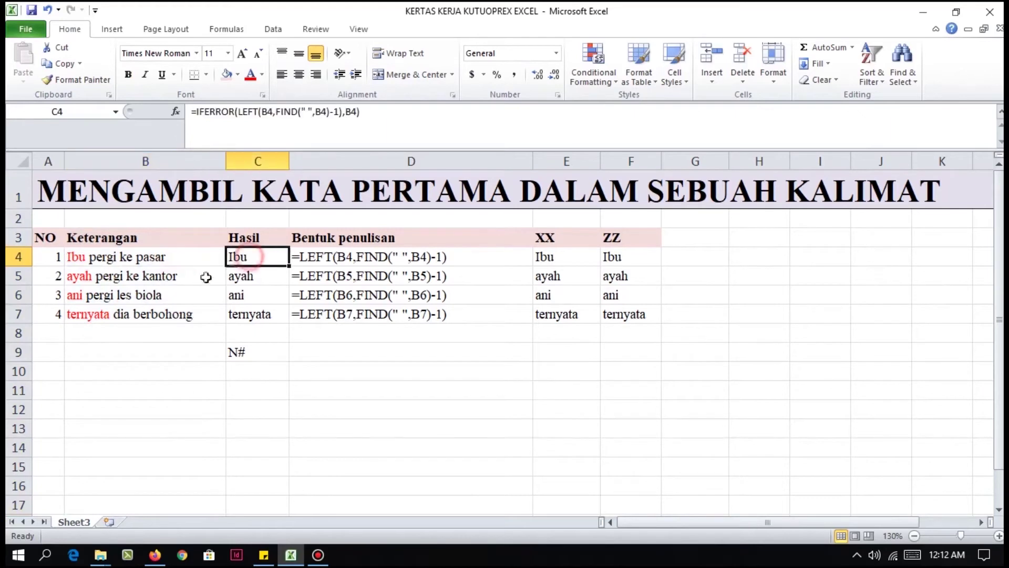
pyautogui.click(188, 276)
pyautogui.click(242, 279)
pyautogui.click(164, 279)
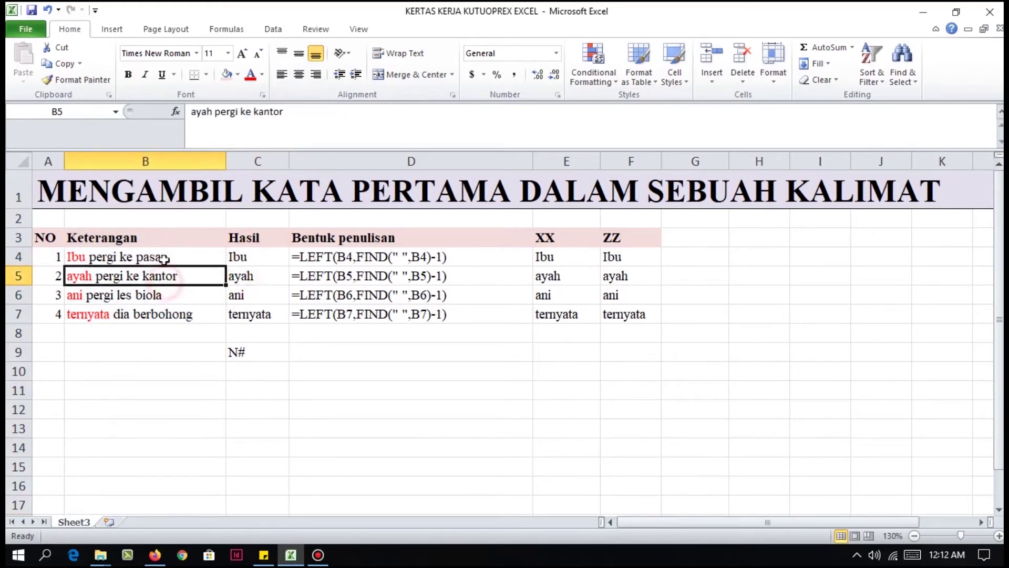
pyautogui.click(262, 293)
pyautogui.click(185, 294)
pyautogui.click(254, 315)
pyautogui.click(154, 318)
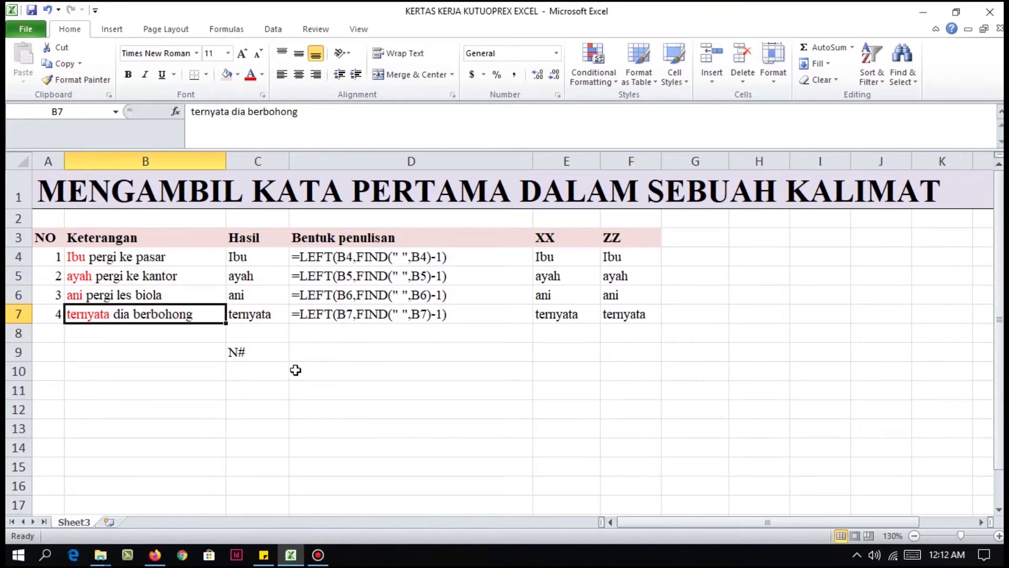
# - Copy C4's formula text without its equals sign and replace the text after '= in D4 with IFERROR(LEFT(B4,FIND(" ",B4)-1),B4)
pyautogui.click(254, 259)
pyautogui.click(296, 259)
pyautogui.click(253, 262)
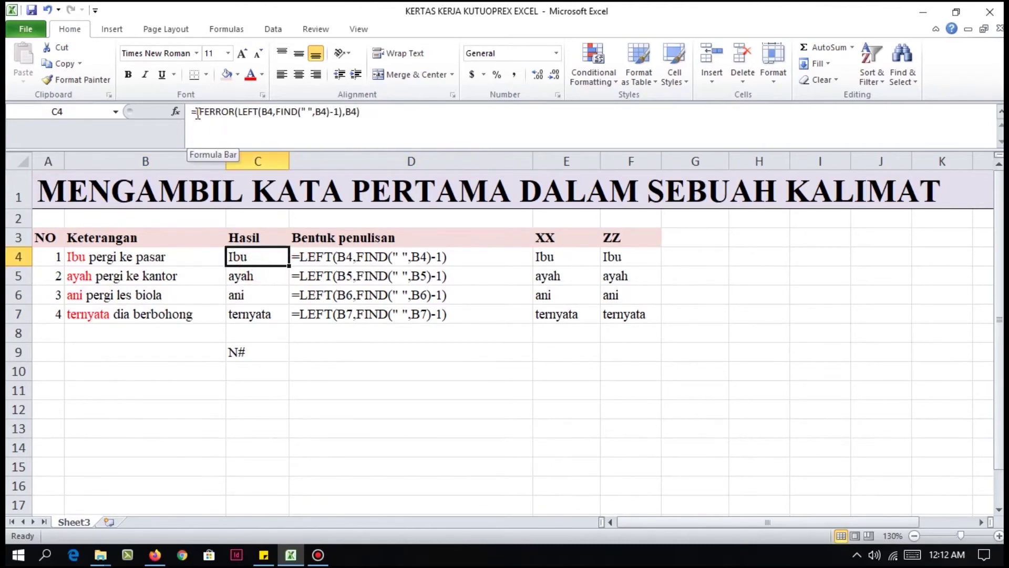
pyautogui.moveTo(197, 112); pyautogui.dragTo(477, 126)
pyautogui.hotkey('ctrl', 'c')
pyautogui.press('Escape')
pyautogui.click(362, 257)
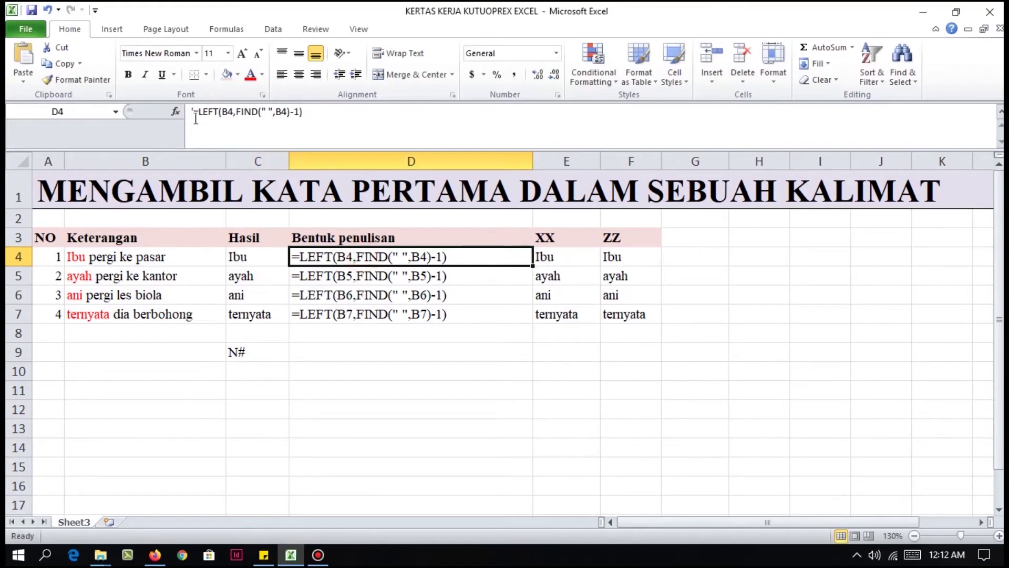
pyautogui.moveTo(199, 112); pyautogui.dragTo(311, 113)
pyautogui.hotkey('ctrl', 'v')
pyautogui.press('Return')
# - Replace the formula text after the equals sign in D5 with the copied IFERROR(LEFT(B4,FIND(" ",B4)-1),B4)
pyautogui.click(320, 118)
pyautogui.hotkey('shift', 'Left')
pyautogui.hotkey('shift', 'Left')
pyautogui.hotkey('shift', 'Left')
pyautogui.hotkey('shift', 'Left')
pyautogui.hotkey('shift', 'Left')
pyautogui.hotkey('shift', 'Left')
pyautogui.hotkey('shift', 'Left')
pyautogui.hotkey('shift', 'Left')
pyautogui.hotkey('shift', 'Left')
pyautogui.hotkey('shift', 'Left')
pyautogui.hotkey('shift', 'Left')
pyautogui.hotkey('shift', 'Left')
pyautogui.hotkey('shift', 'Left')
pyautogui.hotkey('shift', 'Left')
pyautogui.hotkey('shift', 'Left')
pyautogui.hotkey('shift', 'Left')
pyautogui.hotkey('shift', 'Left')
pyautogui.hotkey('shift', 'Left')
pyautogui.hotkey('shift', 'Left')
pyautogui.hotkey('shift', 'Left')
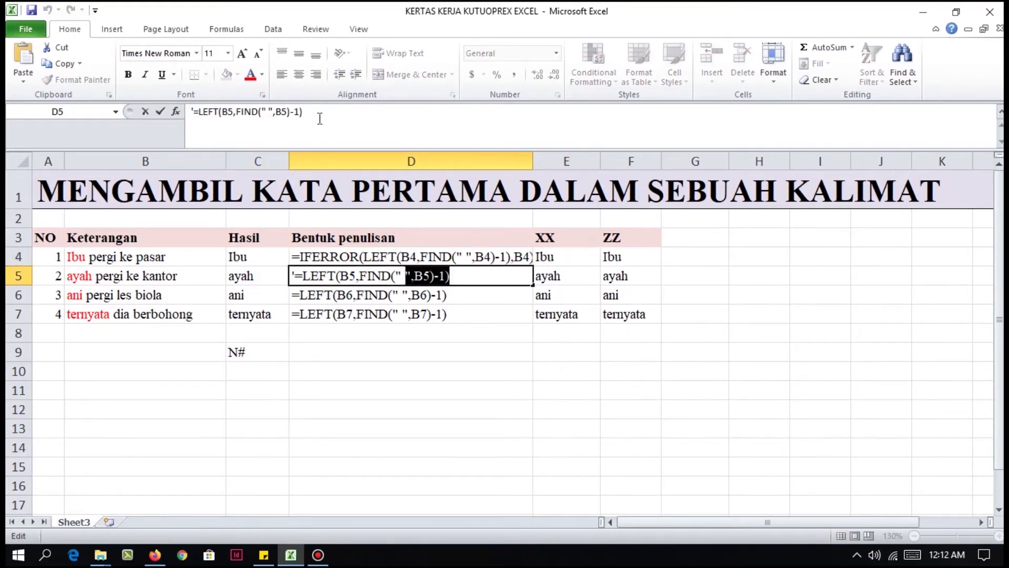
pyautogui.hotkey('ctrl', 'v')
pyautogui.press('Return')
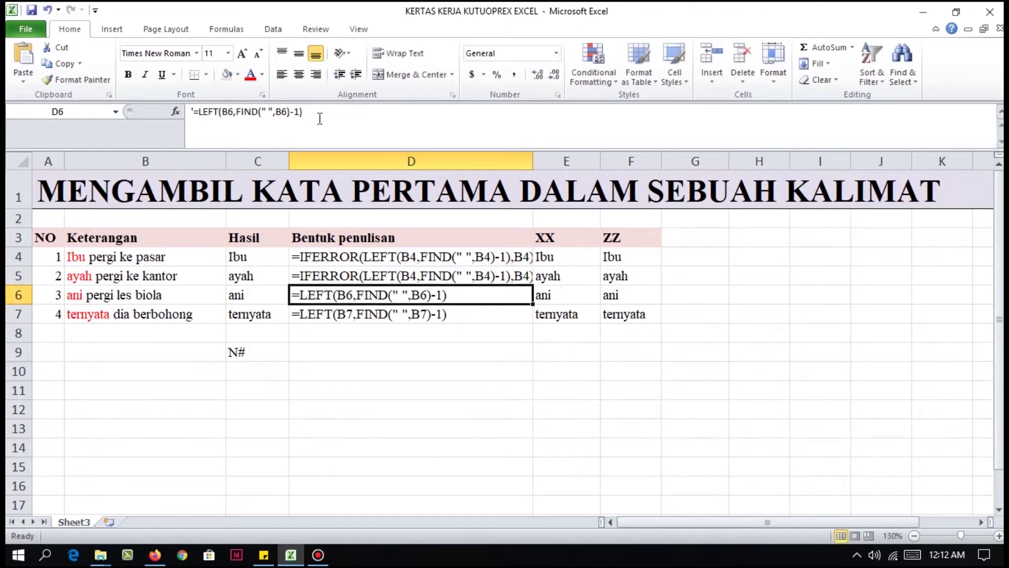
# - Replace the formula text after the equals sign in D6 with the copied IFERROR(LEFT(B4,FIND(" ",B4)-1),B4)
pyautogui.click(319, 118)
pyautogui.hotkey('shift', 'Left')
pyautogui.hotkey('shift', 'Left')
pyautogui.hotkey('shift', 'Left')
pyautogui.hotkey('shift', 'Left')
pyautogui.hotkey('shift', 'Left')
pyautogui.hotkey('shift', 'Left')
pyautogui.hotkey('shift', 'Left')
pyautogui.hotkey('shift', 'Left')
pyautogui.hotkey('shift', 'Left')
pyautogui.hotkey('shift', 'Left')
pyautogui.hotkey('shift', 'Left')
pyautogui.hotkey('shift', 'Left')
pyautogui.hotkey('shift', 'Left')
pyautogui.hotkey('shift', 'Left')
pyautogui.hotkey('shift', 'Left')
pyautogui.hotkey('shift', 'Left')
pyautogui.hotkey('shift', 'Left')
pyautogui.hotkey('shift', 'Left')
pyautogui.hotkey('shift', 'Left')
pyautogui.hotkey('shift', 'Left')
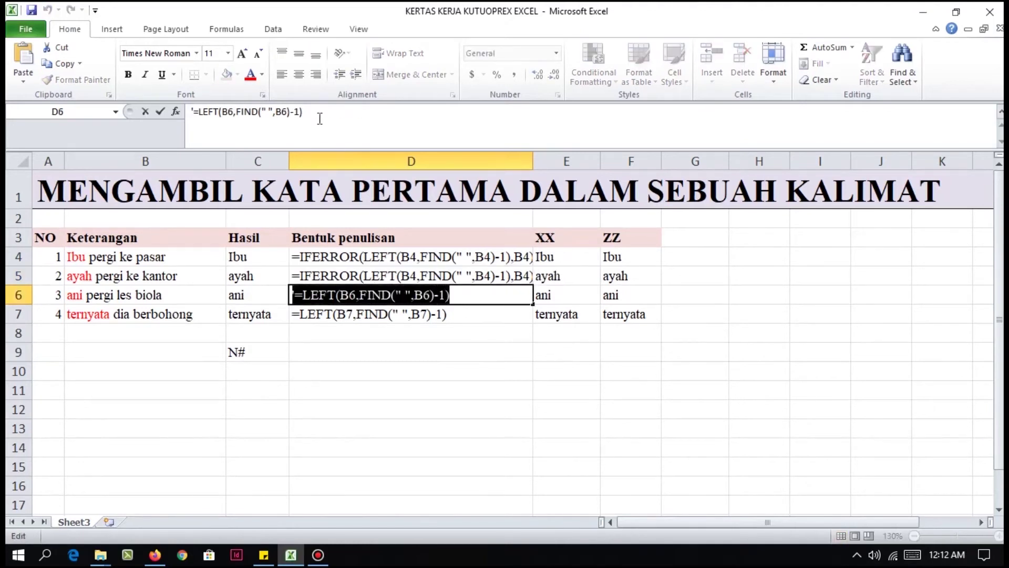
pyautogui.hotkey('ctrl', 'v')
pyautogui.press('Return')
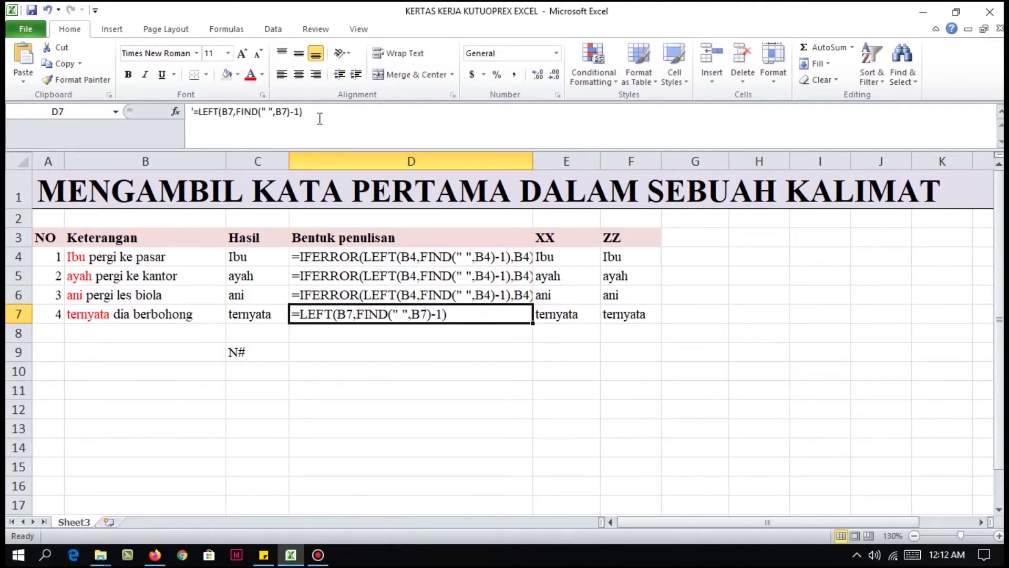
# - Replace the formula text after the equals sign in D7 with the copied IFERROR(LEFT(B4,FIND(" ",B4)-1),B4) and autofit column D
pyautogui.click(320, 118)
pyautogui.hotkey('shift', 'Left')
pyautogui.hotkey('shift', 'Left')
pyautogui.hotkey('shift', 'Left')
pyautogui.hotkey('shift', 'Left')
pyautogui.hotkey('shift', 'Left')
pyautogui.hotkey('shift', 'Left')
pyautogui.hotkey('shift', 'Left')
pyautogui.hotkey('shift', 'Left')
pyautogui.hotkey('shift', 'Left')
pyautogui.hotkey('shift', 'Left')
pyautogui.hotkey('shift', 'Left')
pyautogui.hotkey('shift', 'Left')
pyautogui.hotkey('shift', 'Left')
pyautogui.hotkey('shift', 'Left')
pyautogui.hotkey('shift', 'Left')
pyautogui.hotkey('shift', 'Left')
pyautogui.hotkey('shift', 'Left')
pyautogui.hotkey('shift', 'Left')
pyautogui.hotkey('shift', 'Left')
pyautogui.hotkey('shift', 'Left')
pyautogui.hotkey('shift', 'Right')
pyautogui.hotkey('shift', 'Right')
pyautogui.hotkey('shift', 'Right')
pyautogui.hotkey('shift', 'Right')
pyautogui.hotkey('shift', 'Right')
pyautogui.hotkey('shift', 'Right')
pyautogui.hotkey('shift', 'Right')
pyautogui.hotkey('shift', 'Right')
pyautogui.hotkey('shift', 'Right')
pyautogui.hotkey('shift', 'Right')
pyautogui.hotkey('shift', 'Right')
pyautogui.hotkey('shift', 'Right')
pyautogui.hotkey('shift', 'Right')
pyautogui.hotkey('shift', 'Right')
pyautogui.hotkey('shift', 'Right')
pyautogui.hotkey('shift', 'Right')
pyautogui.hotkey('shift', 'Left')
pyautogui.hotkey('shift', 'Left')
pyautogui.hotkey('shift', 'Left')
pyautogui.hotkey('shift', 'Left')
pyautogui.hotkey('shift', 'Left')
pyautogui.hotkey('shift', 'Left')
pyautogui.hotkey('shift', 'Left')
pyautogui.hotkey('shift', 'Left')
pyautogui.hotkey('shift', 'Left')
pyautogui.hotkey('shift', 'Left')
pyautogui.hotkey('shift', 'Left')
pyautogui.hotkey('shift', 'Left')
pyautogui.hotkey('shift', 'Left')
pyautogui.hotkey('shift', 'Left')
pyautogui.hotkey('shift', 'Left')
pyautogui.hotkey('shift', 'Left')
pyautogui.hotkey('shift', 'Left')
pyautogui.hotkey('shift', 'Right')
pyautogui.hotkey('shift', 'Right')
pyautogui.hotkey('shift', 'Left')
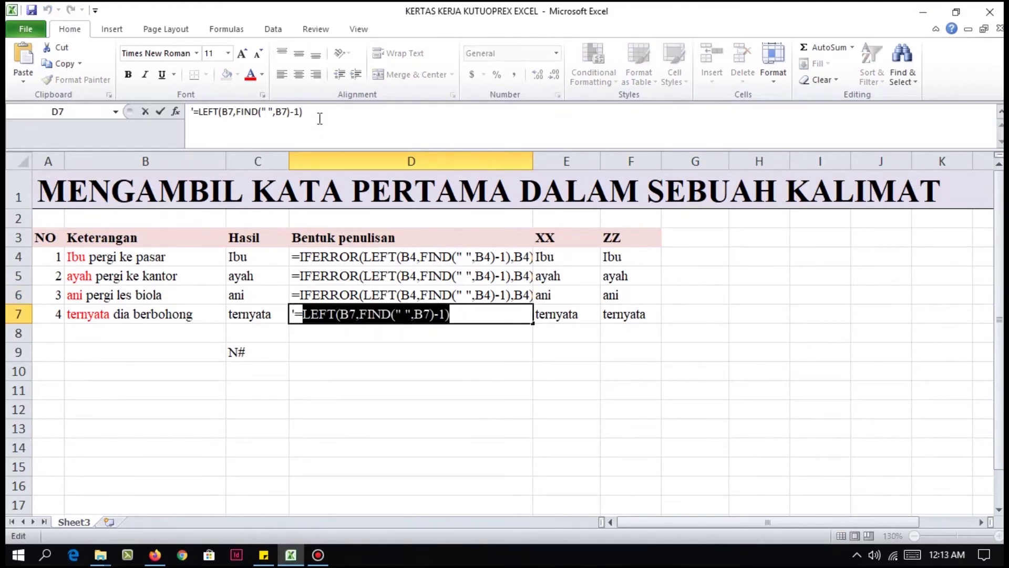
pyautogui.hotkey('ctrl', 'v')
pyautogui.press('Return')
pyautogui.doubleClick(533, 161)
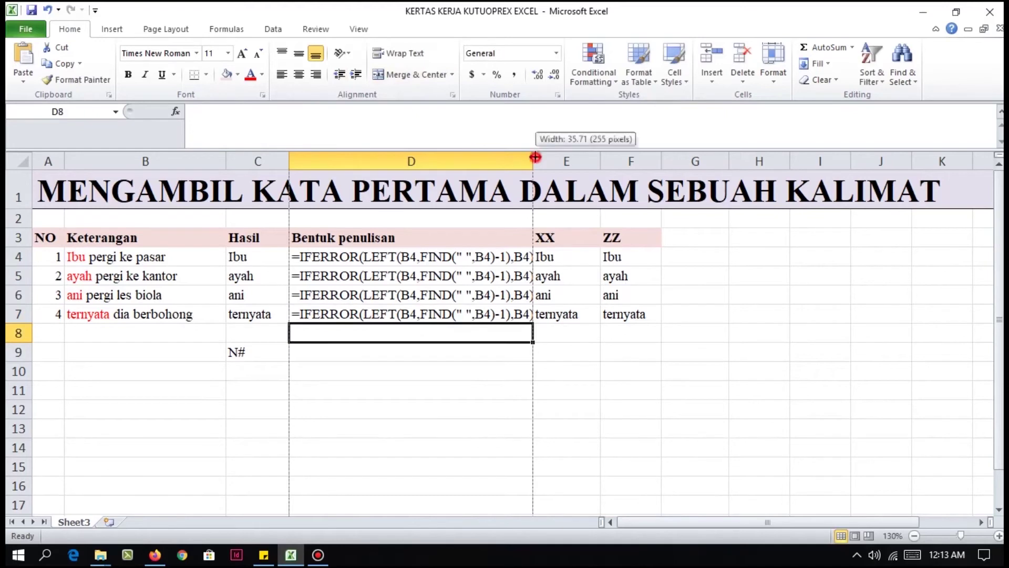
# - Replace all B4 references with B5 in cells D5:E5 using Find and Replace
pyautogui.click(470, 278)
pyautogui.moveTo(569, 275); pyautogui.dragTo(569, 276)
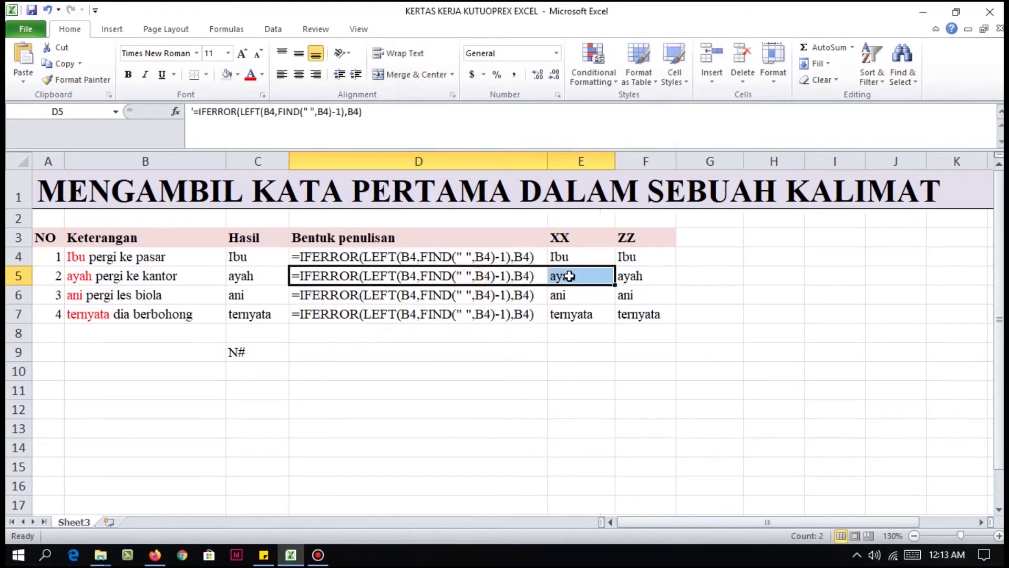
pyautogui.hotkey('ctrl', 'h')
pyautogui.press('Tab')
pyautogui.write('B7')
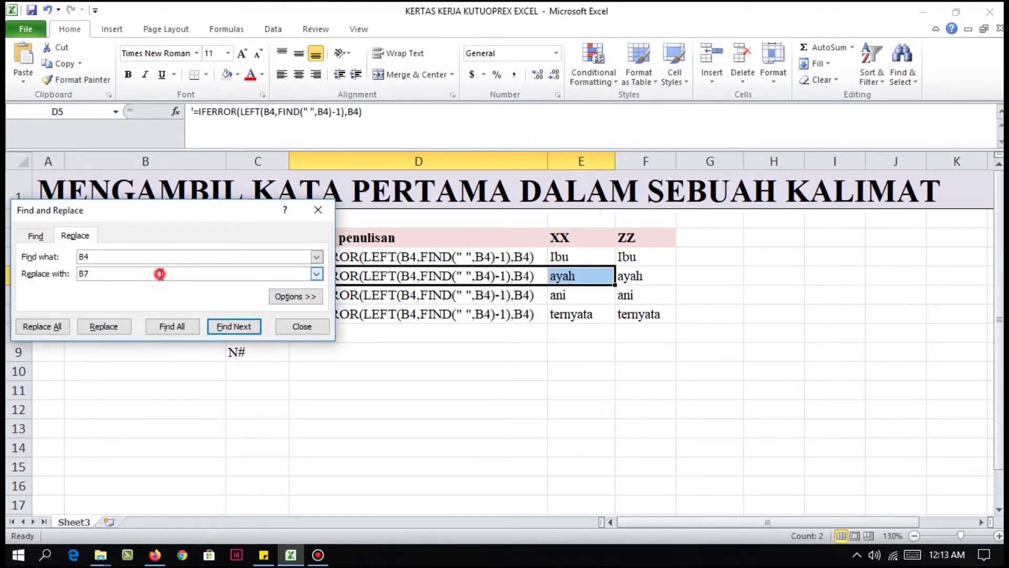
pyautogui.press('BackSpace')
pyautogui.write('5')
pyautogui.hotkey('alt', 'a')
pyautogui.press('Return')
pyautogui.press('Return')
pyautogui.press('Return')
pyautogui.press('Escape')
# - Replace all B4 references with B6 in cells D6:E6 using Find and Replace
pyautogui.press('Down')
pyautogui.hotkey('shift', 'Right')
pyautogui.hotkey('ctrl', 'h')
pyautogui.press('BackSpace')
pyautogui.write('6')
pyautogui.hotkey('alt', 'a')
pyautogui.press('Return')
pyautogui.press('Escape')
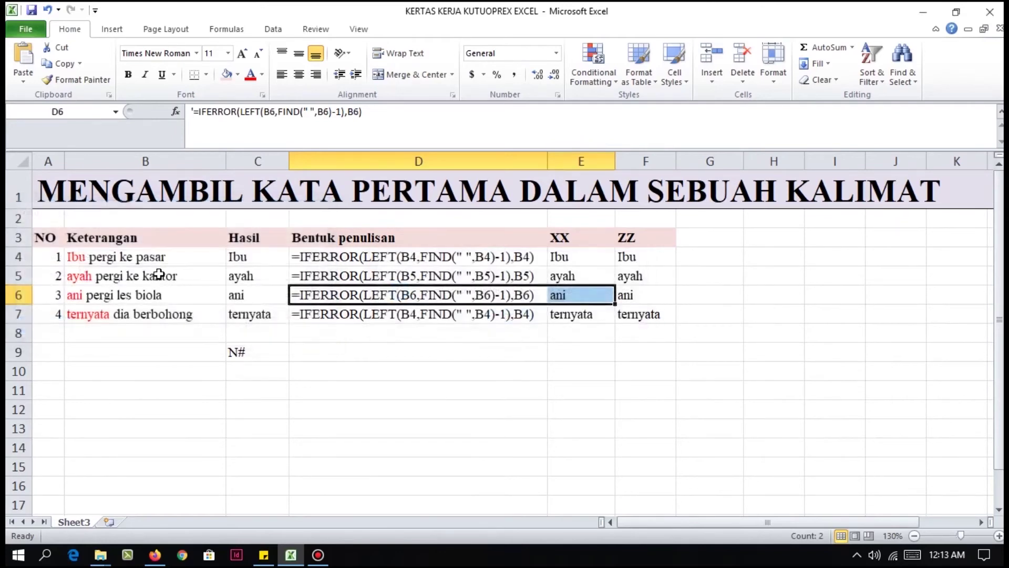
# - Replace all B4 references with B7 in cells D7:E7 using Find and Replace
pyautogui.press('Down')
pyautogui.hotkey('ctrl', 'h')
pyautogui.press('BackSpace')
pyautogui.write('7')
pyautogui.hotkey('alt', 'a')
pyautogui.press('Return')
pyautogui.press('Escape')
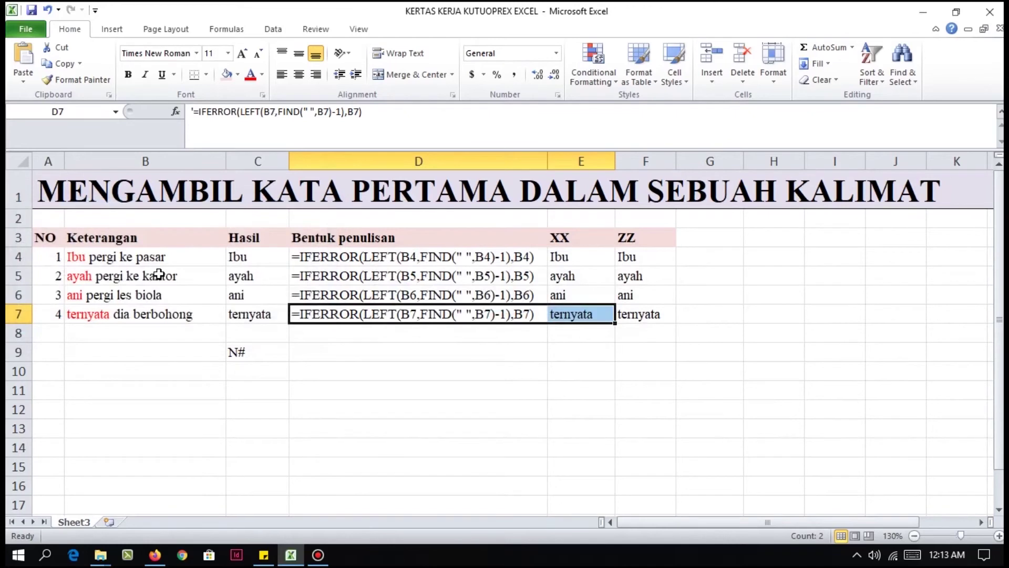
# - Enter =LEFT(B4,5) in cell B10 to extract the first five characters of the first sentence
pyautogui.click(426, 366)
pyautogui.click(250, 262)
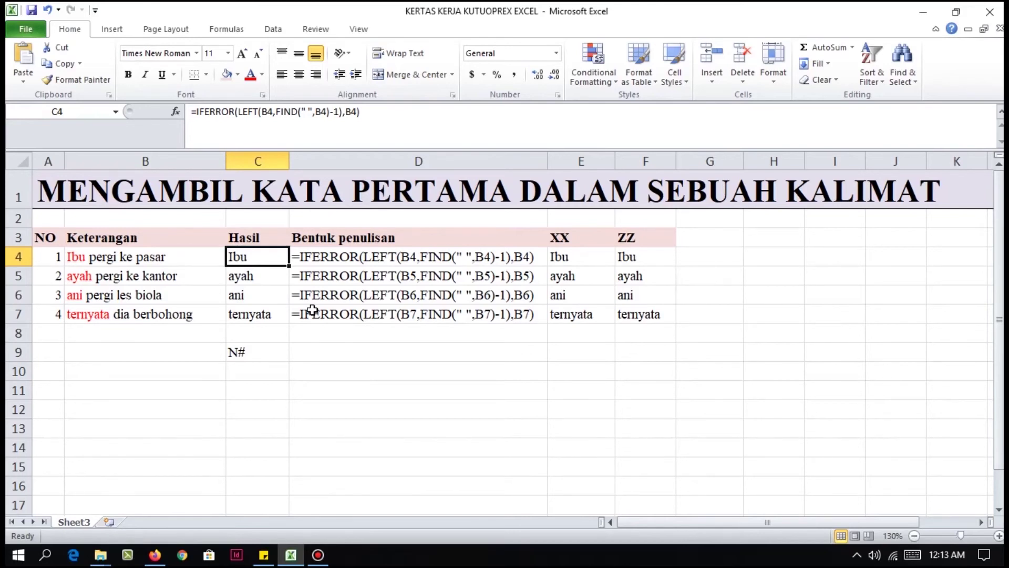
pyautogui.click(169, 349)
pyautogui.click(194, 371)
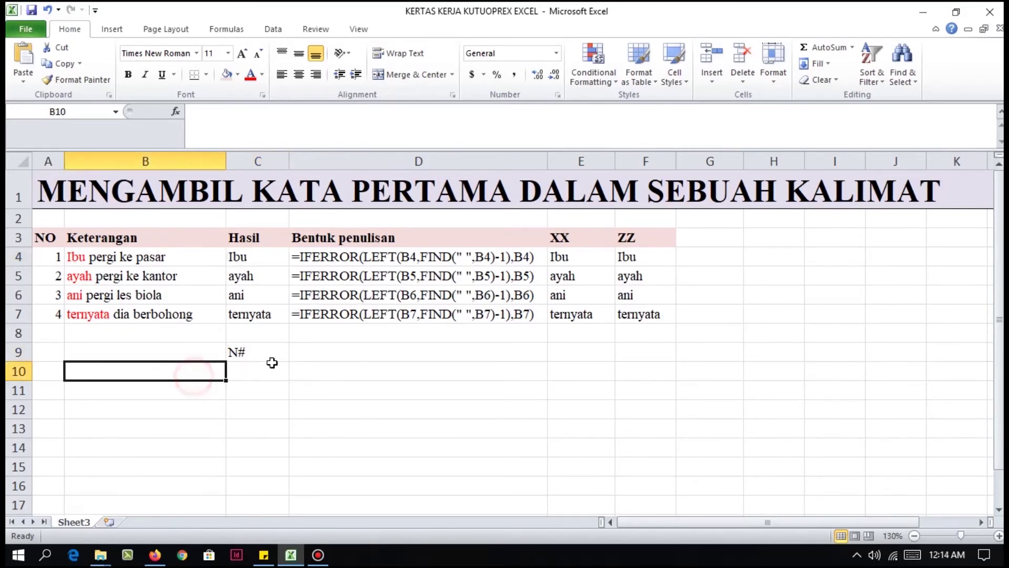
pyautogui.write('=')
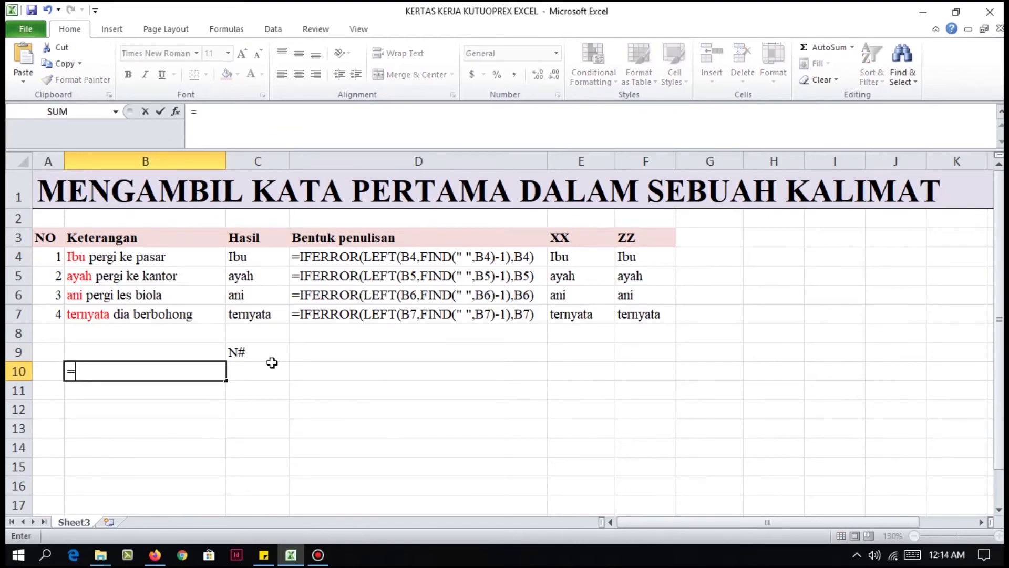
pyautogui.write('left')
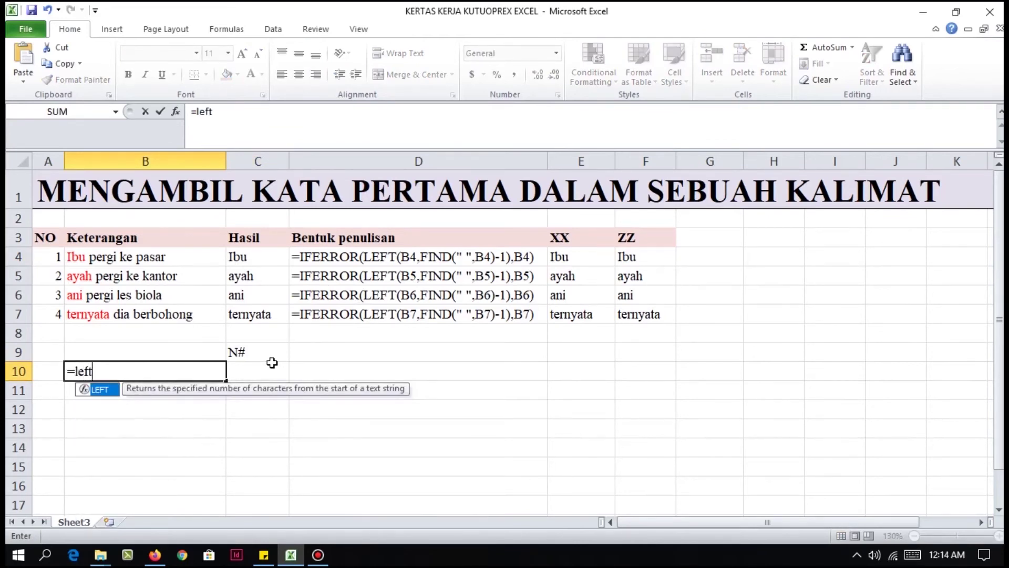
pyautogui.write('(')
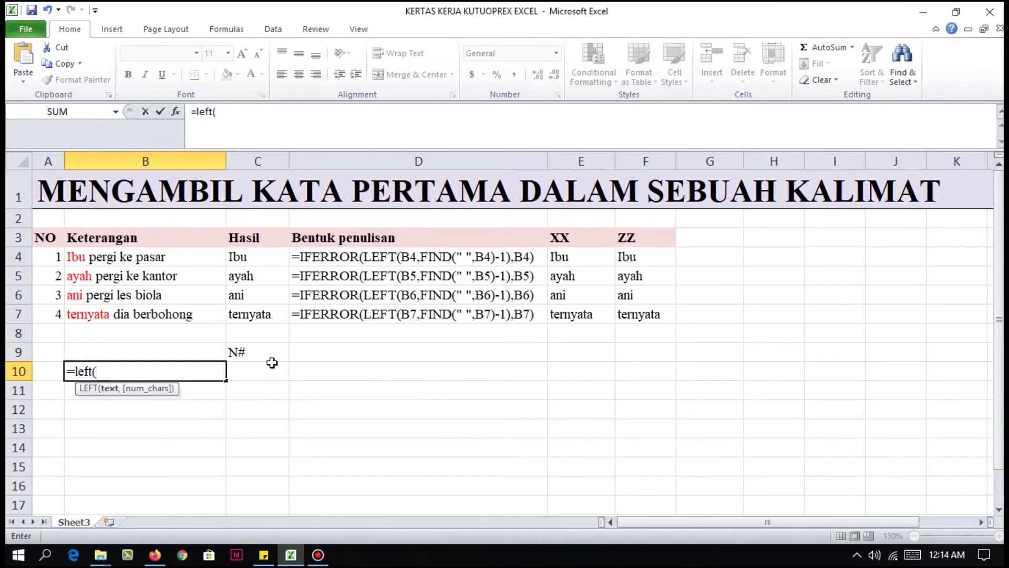
pyautogui.click(165, 256)
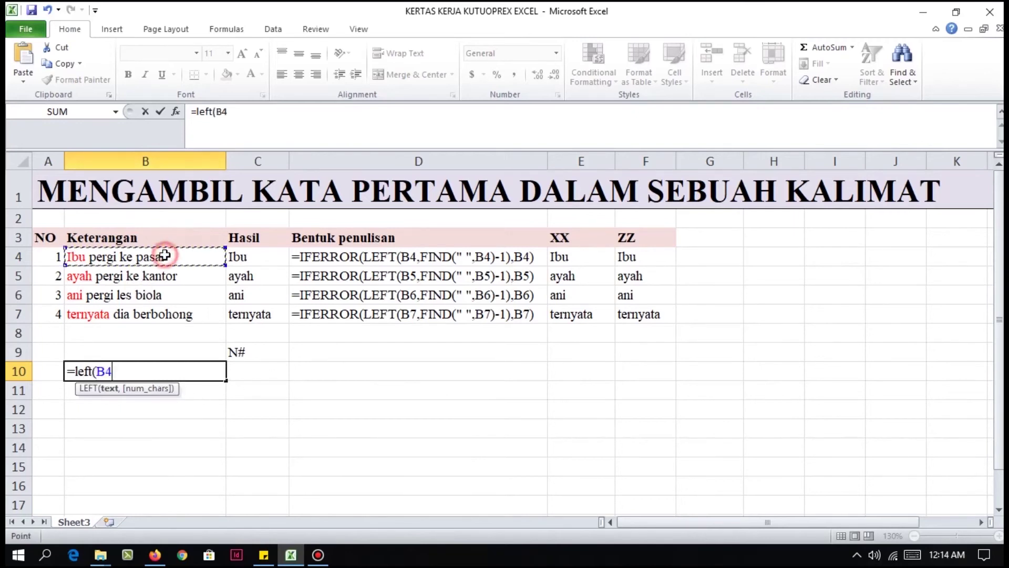
pyautogui.write(',')
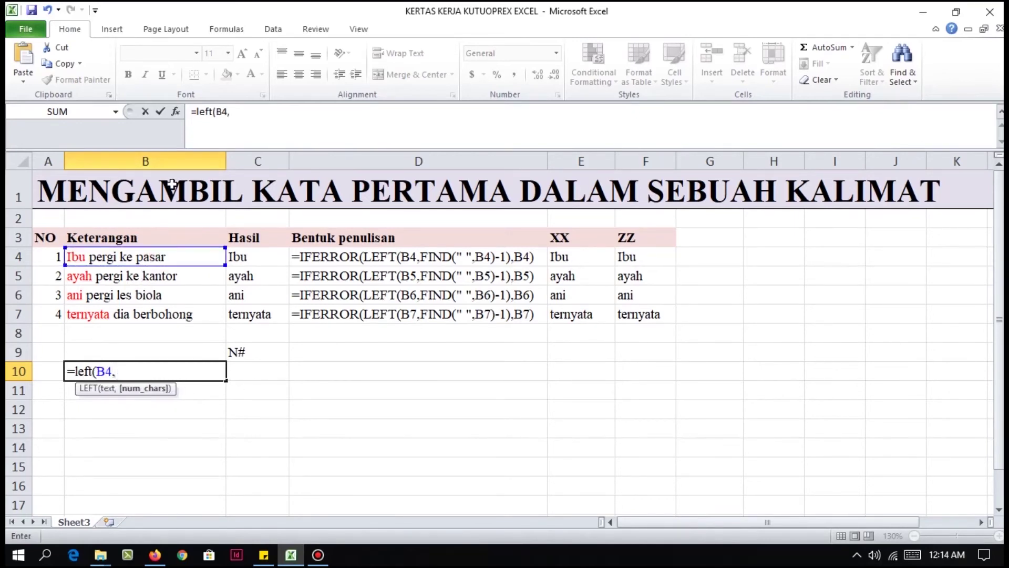
pyautogui.write('5)')
pyautogui.press('Return')
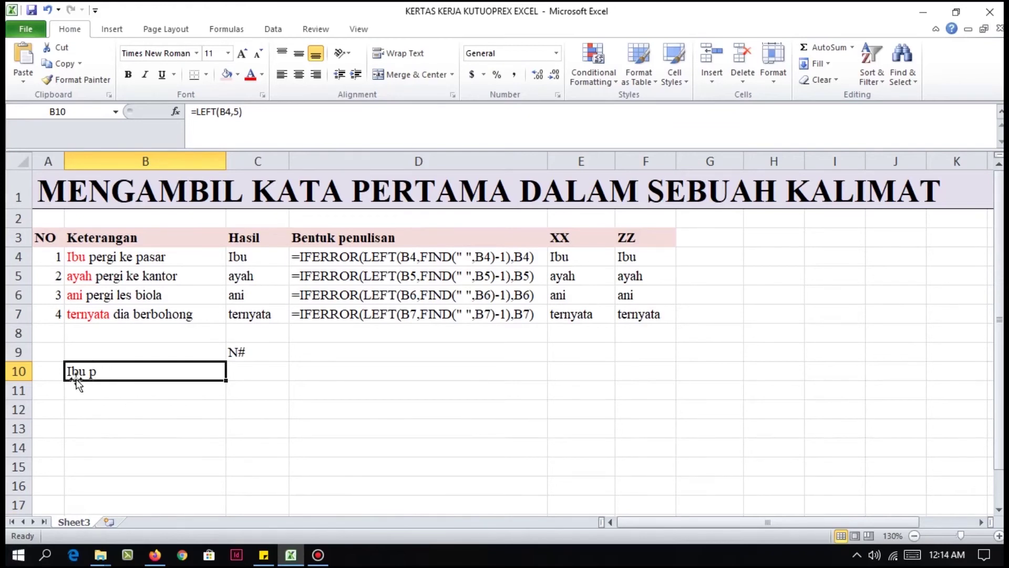
# - Step through the opening characters of the sentence in B4, up to the space following its first word
pyautogui.click(80, 256)
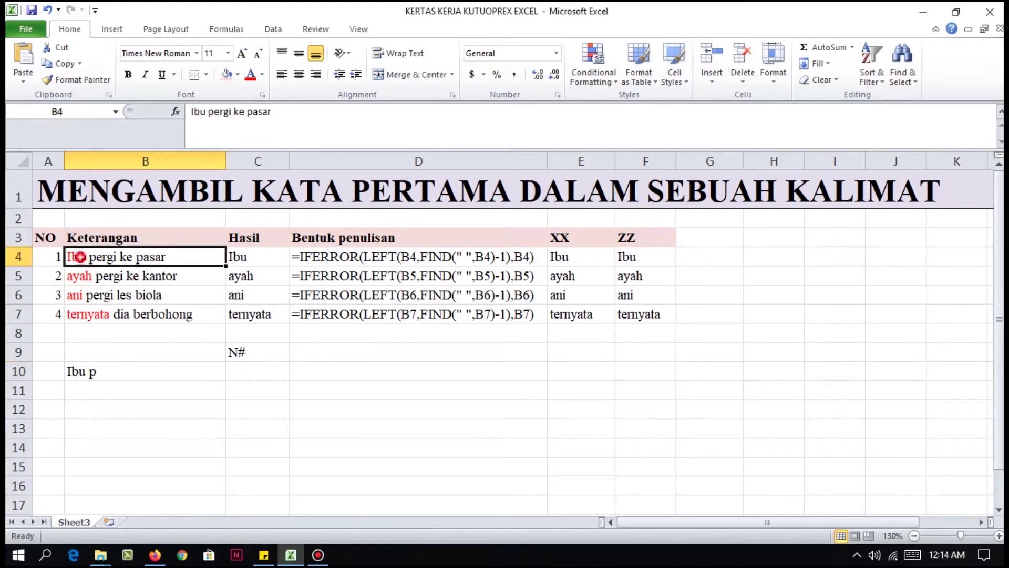
pyautogui.doubleClick(80, 257)
pyautogui.press('Left')
pyautogui.press('Left')
pyautogui.press('Right')
pyautogui.press('Right')
pyautogui.press('Right')
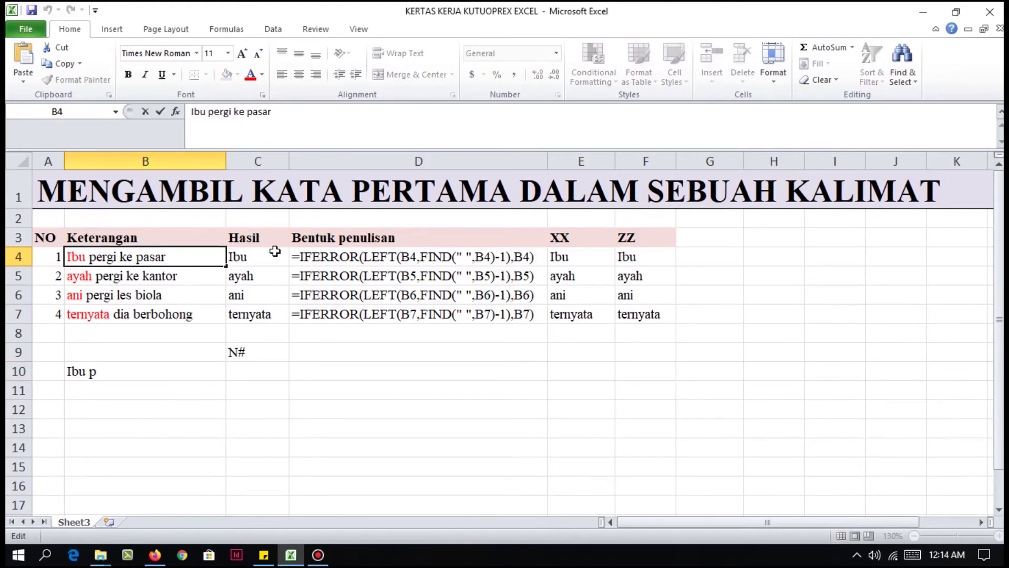
pyautogui.press('Right')
pyautogui.press('Return')
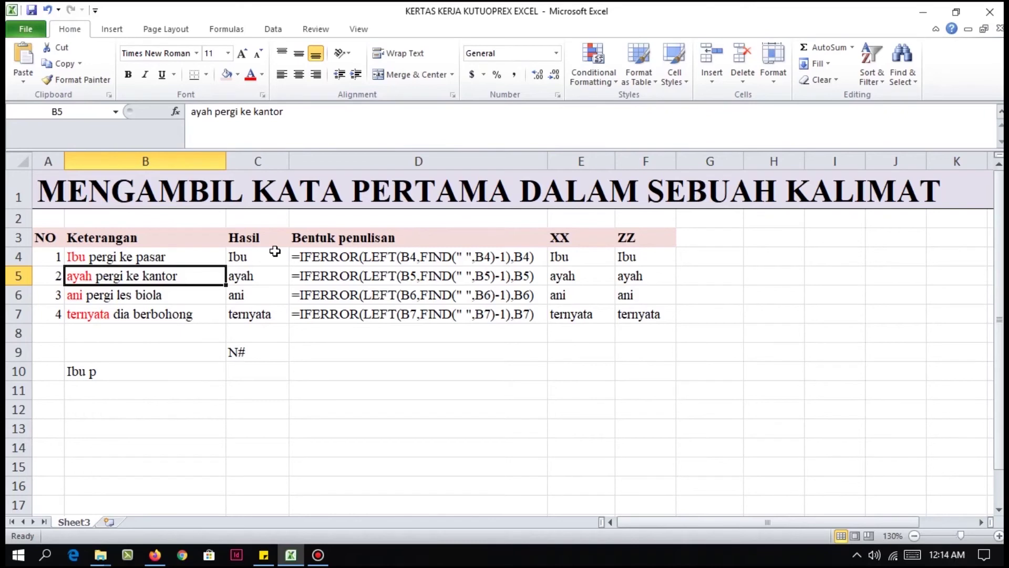
# - Enter =FIND(" ",B4) in cell B9 to locate the first space in the first sentence
pyautogui.press('Right')
pyautogui.press('Right')
pyautogui.press('Up')
pyautogui.press('Down')
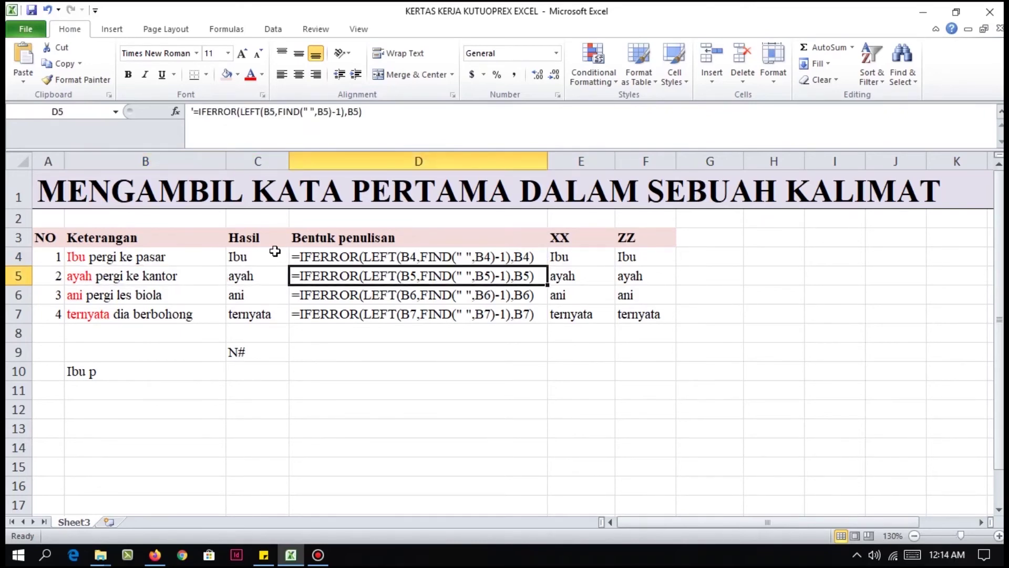
pyautogui.press('Down')
pyautogui.press('Down')
pyautogui.press('Down')
pyautogui.press('Down')
pyautogui.press('Left')
pyautogui.press('Left')
pyautogui.write('=')
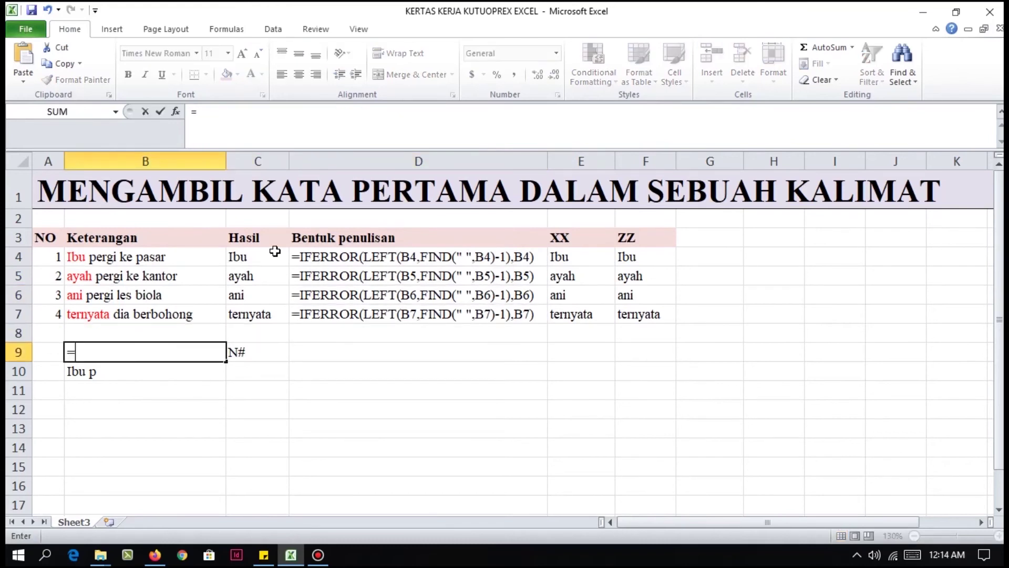
pyautogui.write('fin')
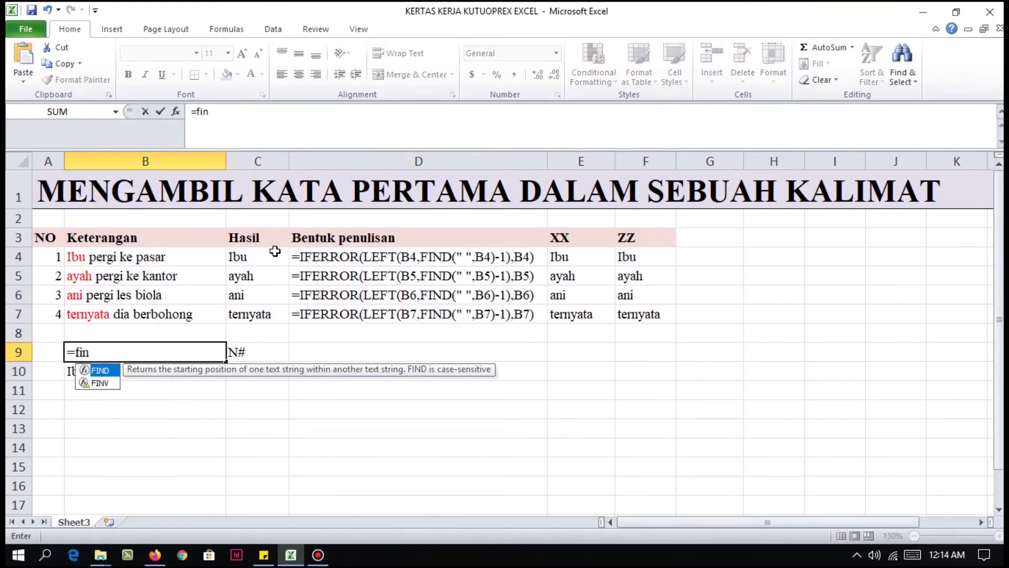
pyautogui.write('d(')
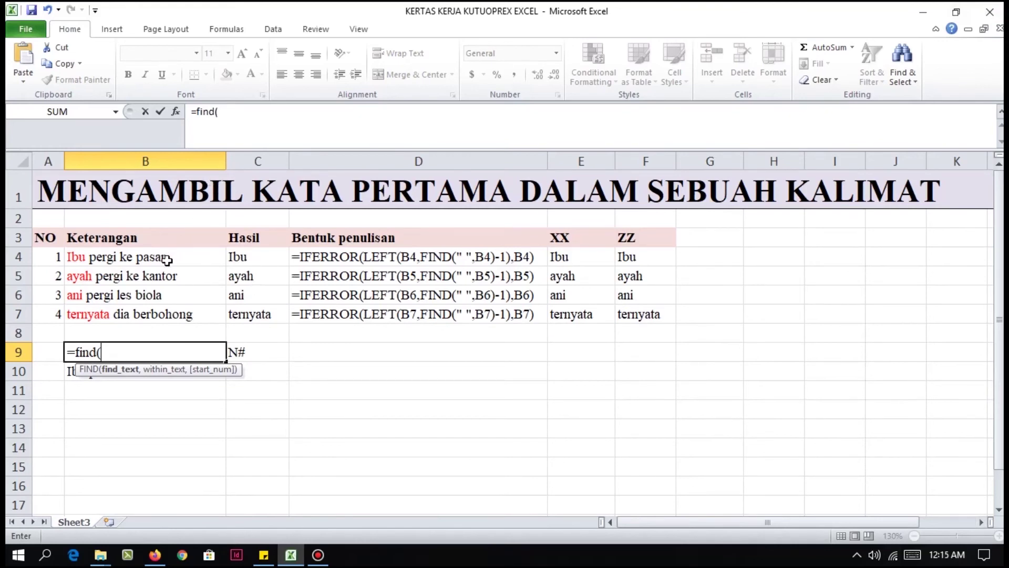
pyautogui.write('" "')
pyautogui.write(',')
pyautogui.click(135, 256)
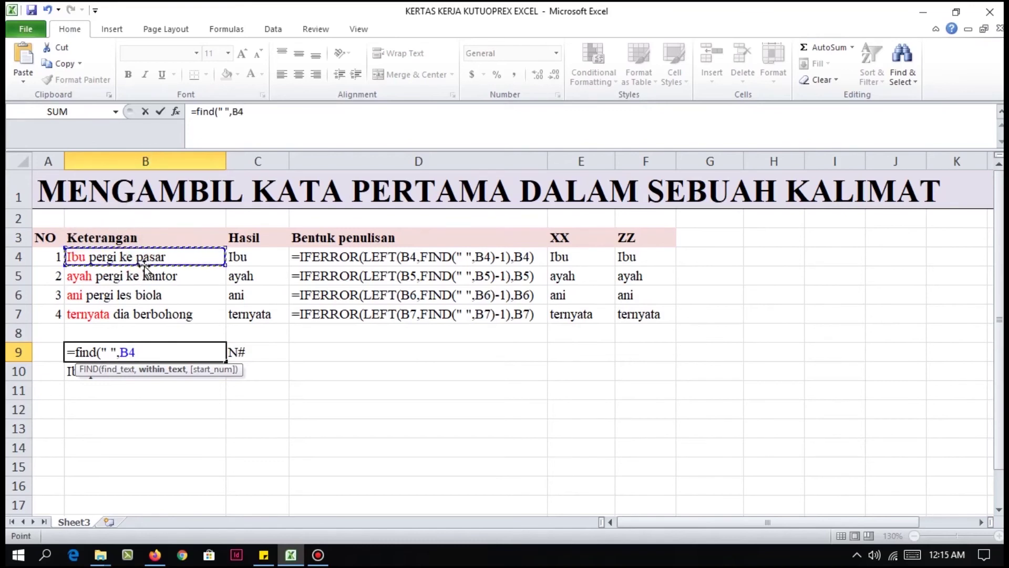
pyautogui.write(')')
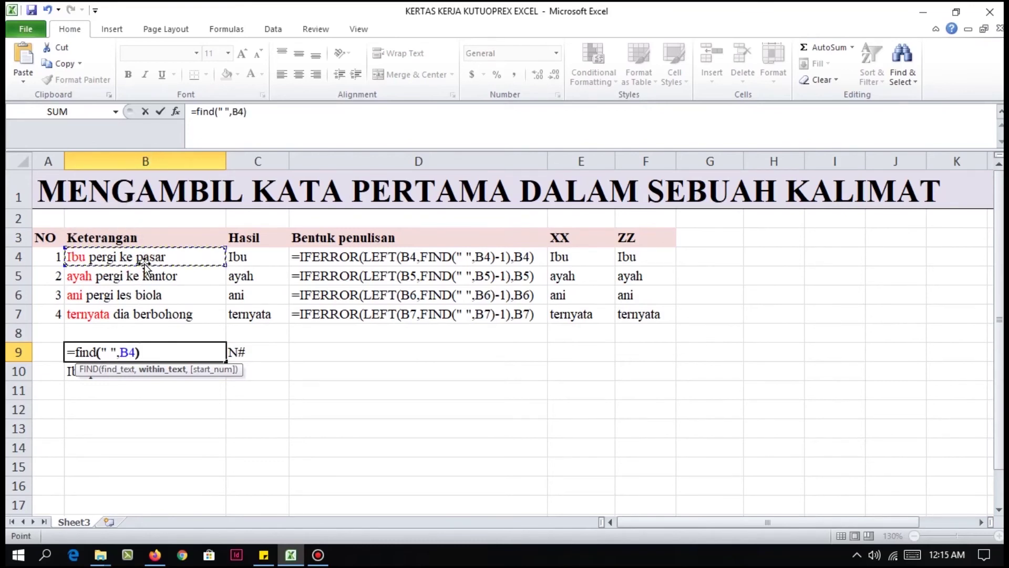
pyautogui.press('Return')
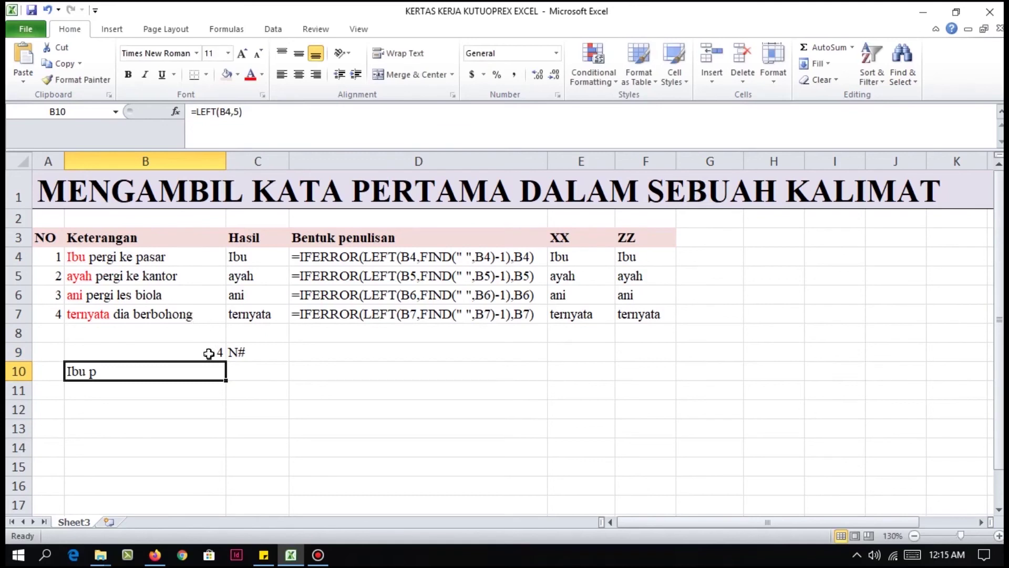
# - Inspect the FIND formula in B9 and the text content of F4 in the ZZ column
pyautogui.click(210, 354)
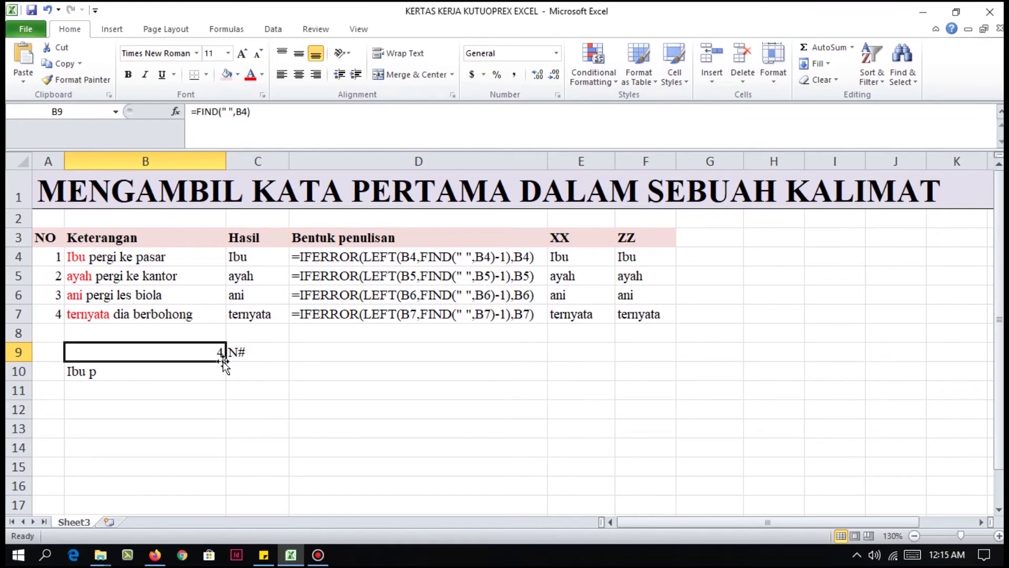
pyautogui.click(647, 255)
pyautogui.doubleClick(673, 254)
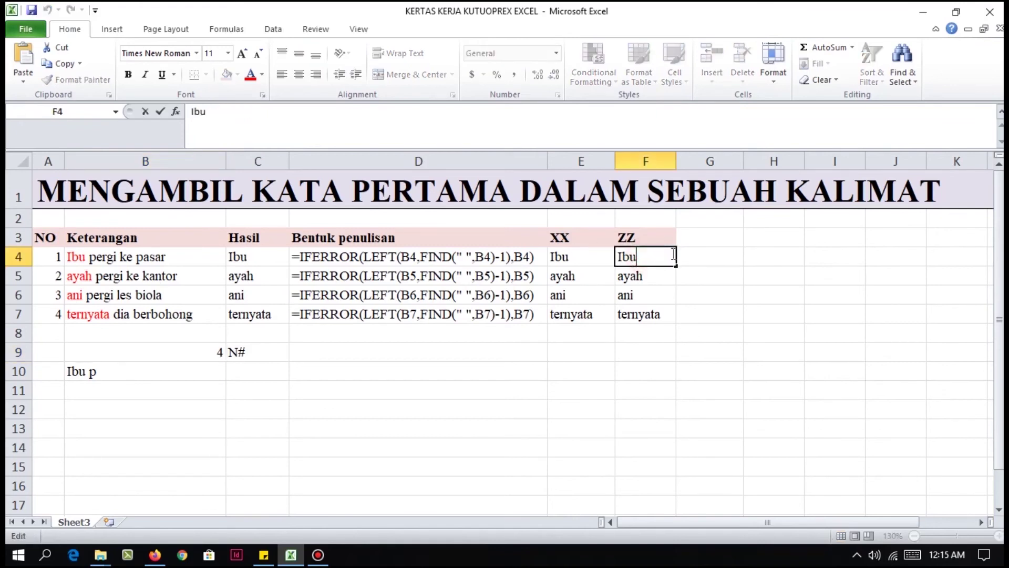
pyautogui.click(564, 370)
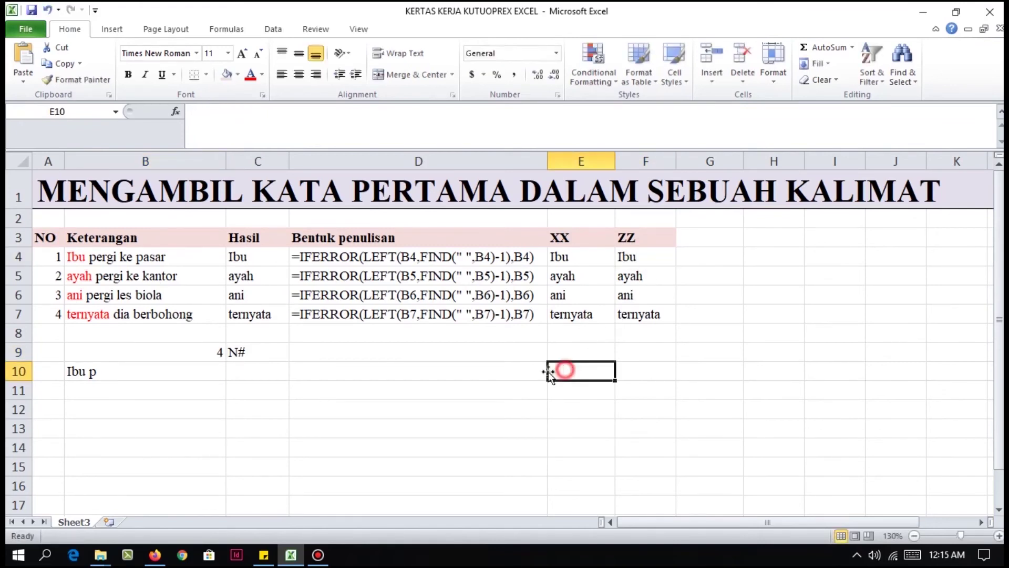
pyautogui.click(207, 351)
pyautogui.click(308, 123)
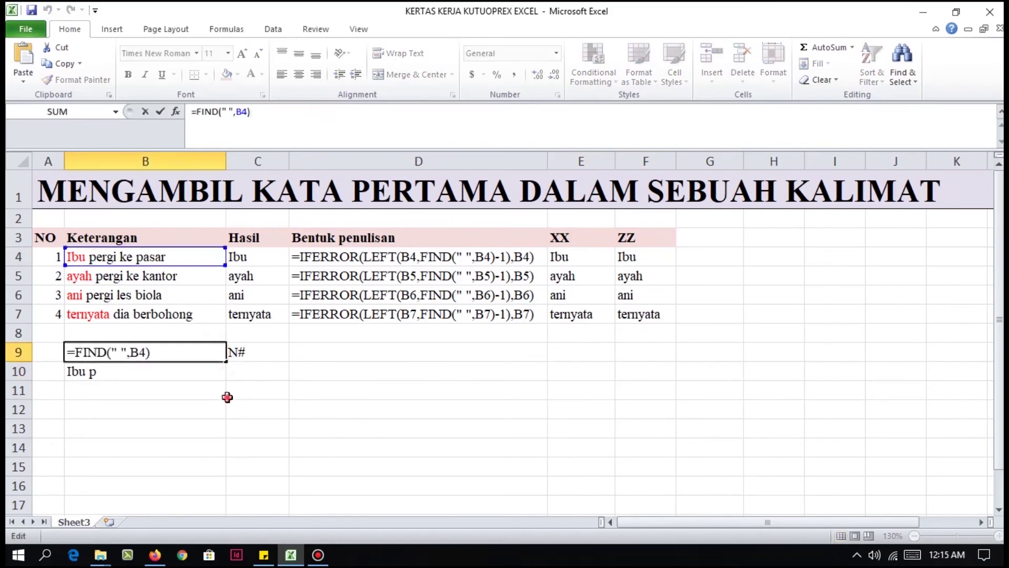
pyautogui.click(199, 354)
# - Change the character count of B10's LEFT formula to refer to B9, making it =LEFT(B4,B9)
pyautogui.click(206, 369)
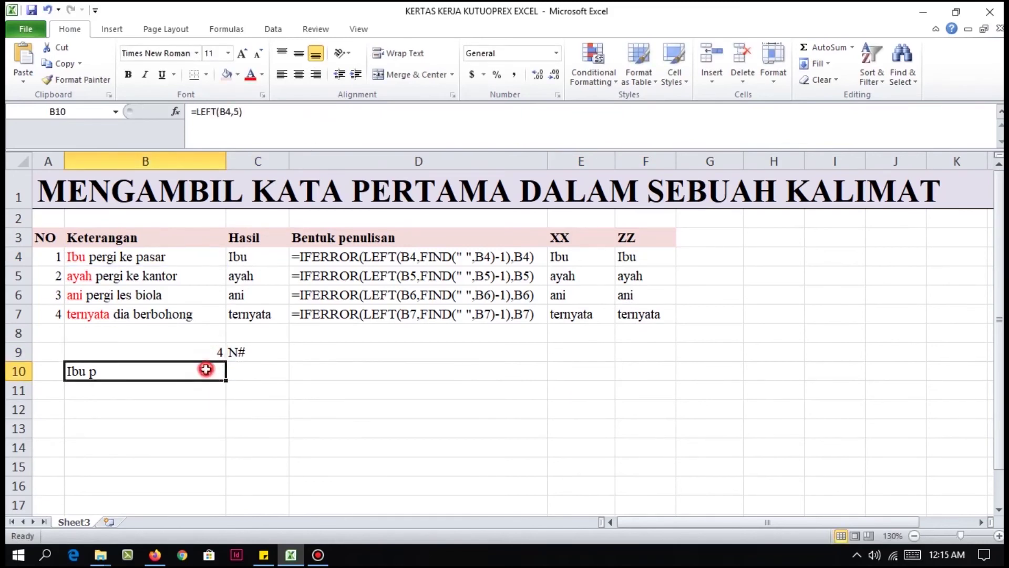
pyautogui.click(240, 112)
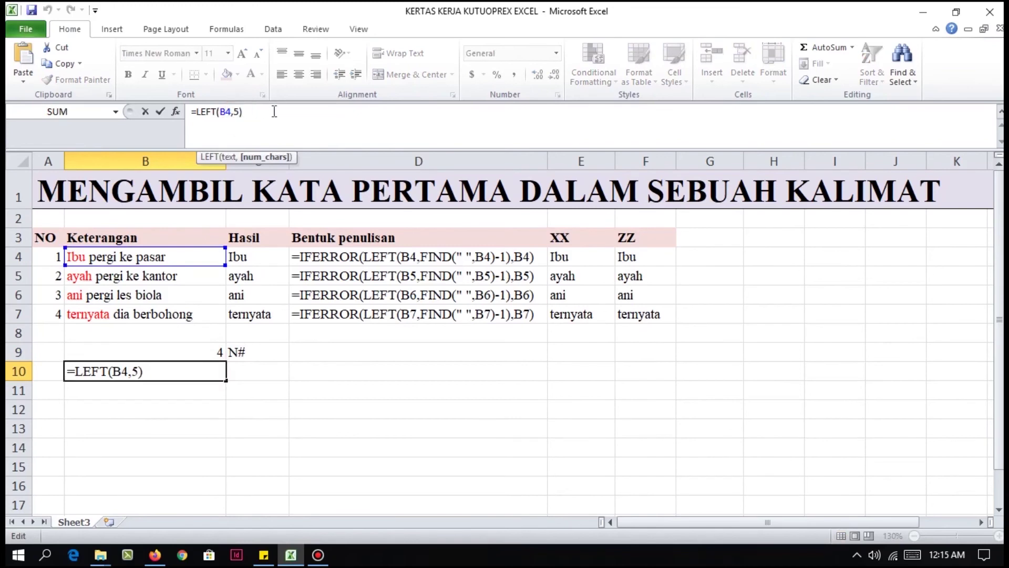
pyautogui.press('BackSpace')
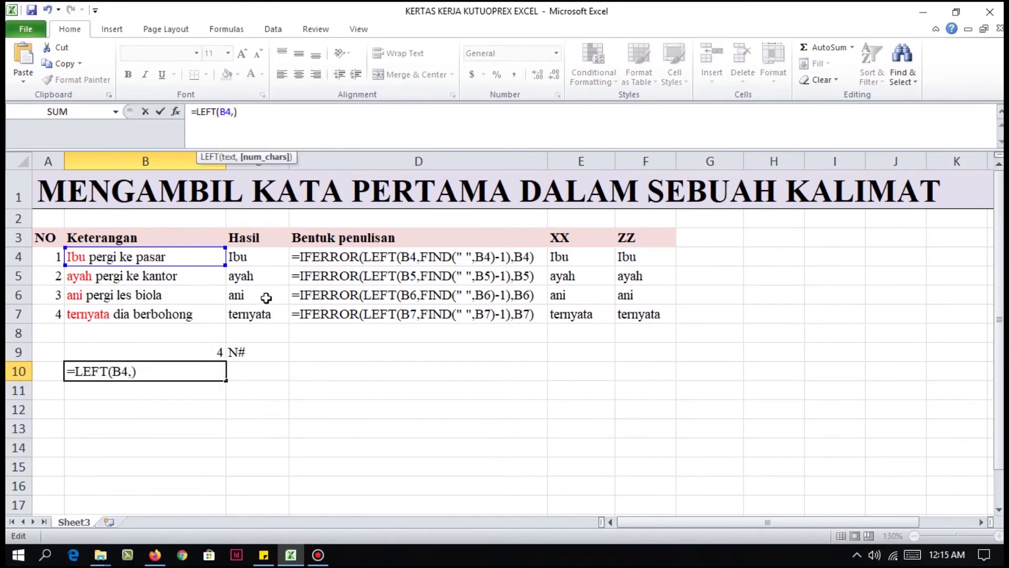
pyautogui.click(201, 347)
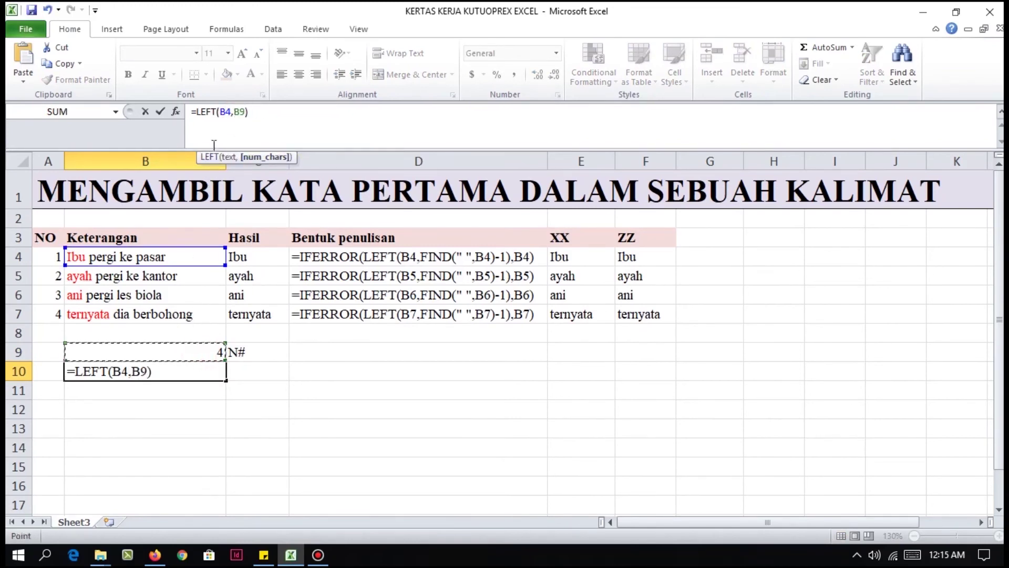
pyautogui.press('Return')
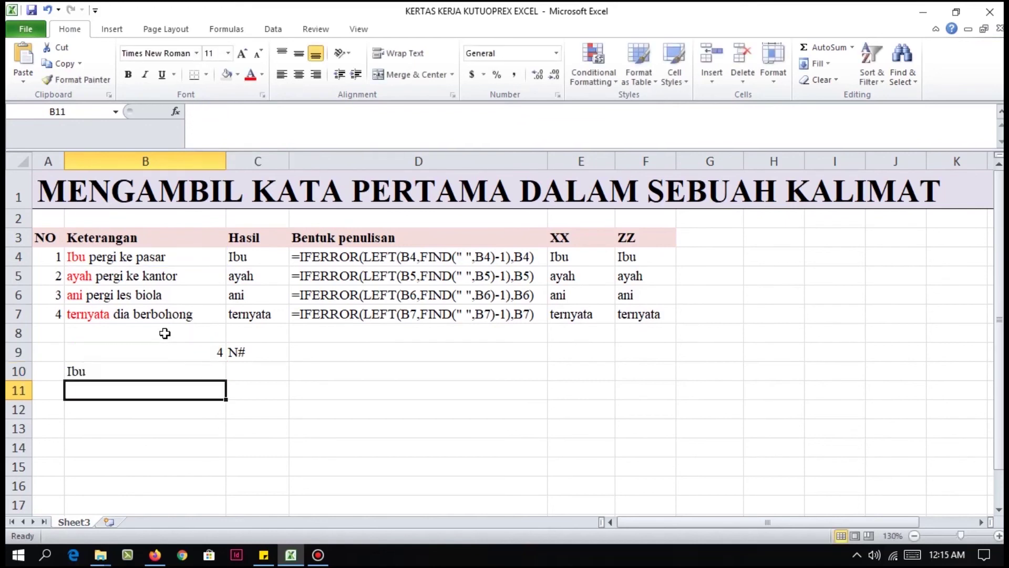
# - Paste the result of B10 into C10 as a value only and check C10's text for a trailing space
pyautogui.press('Up')
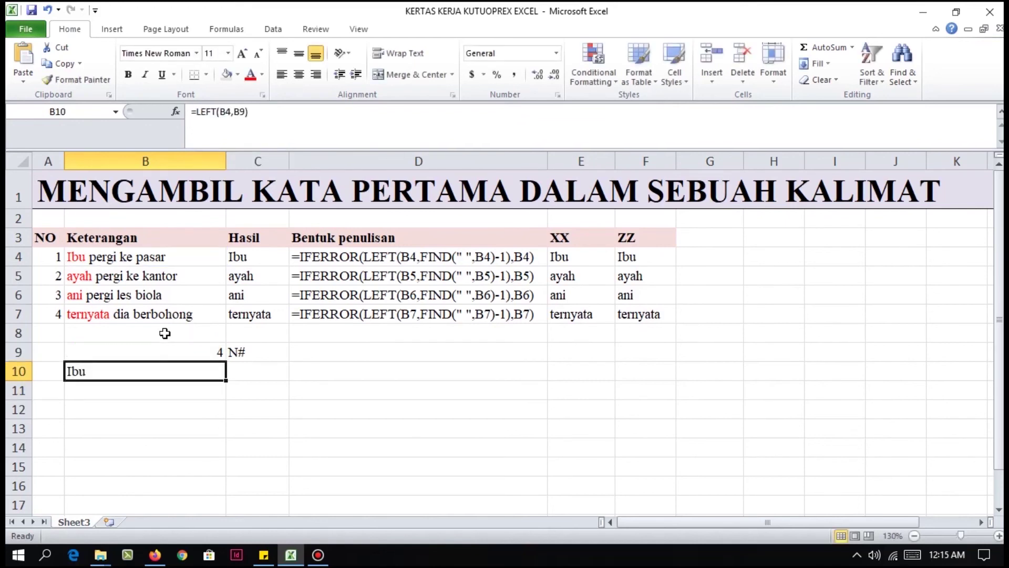
pyautogui.hotkey('ctrl', 'c')
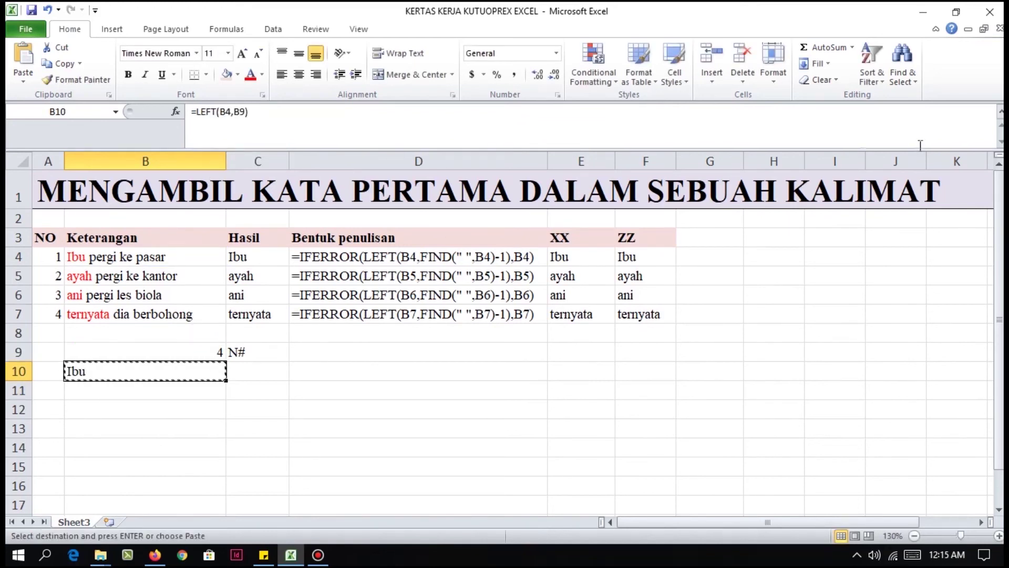
pyautogui.press('Right')
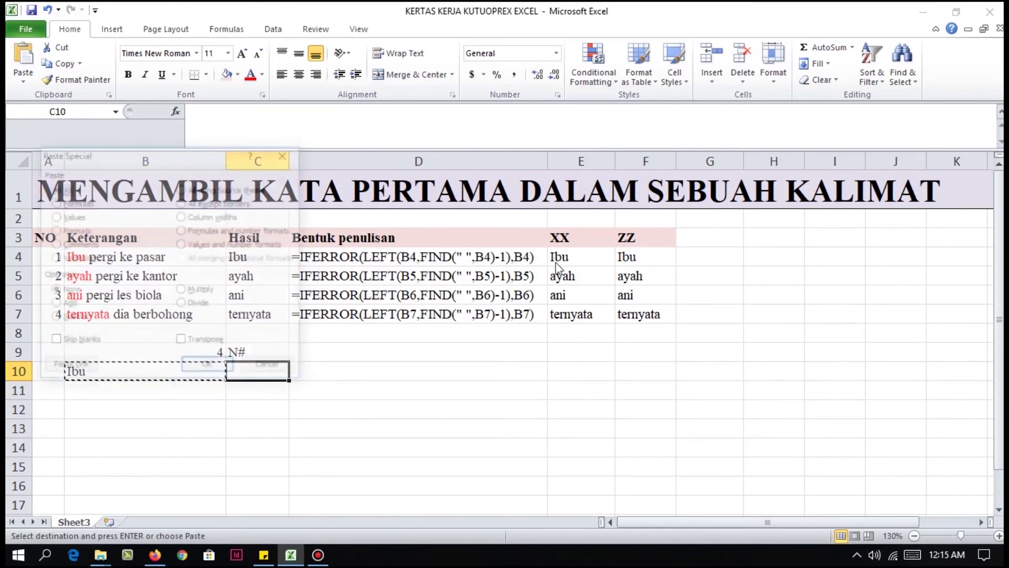
pyautogui.hotkey('ctrl', 'alt', 'v')
pyautogui.press('Return')
pyautogui.press('F2')
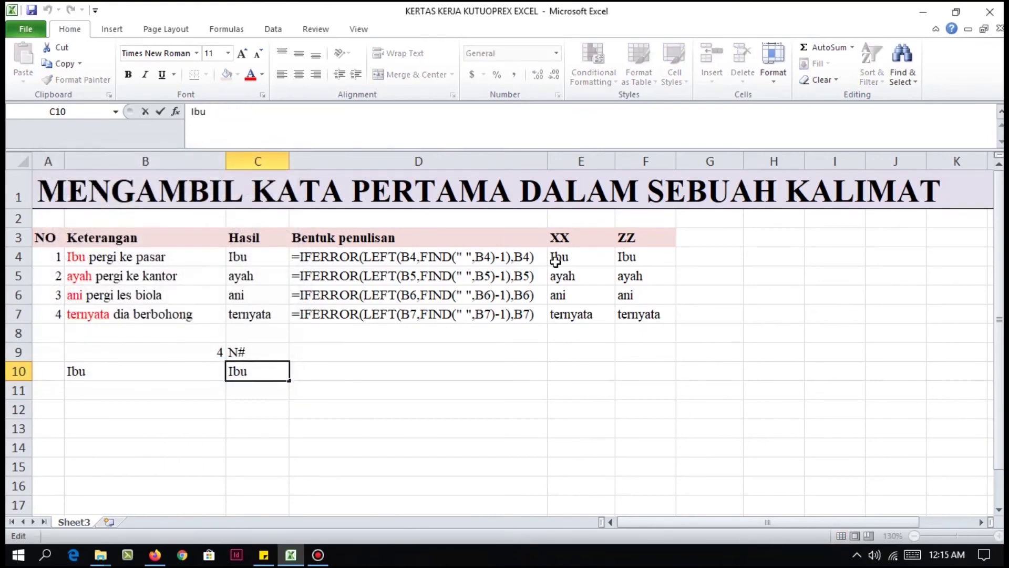
pyautogui.press('Escape')
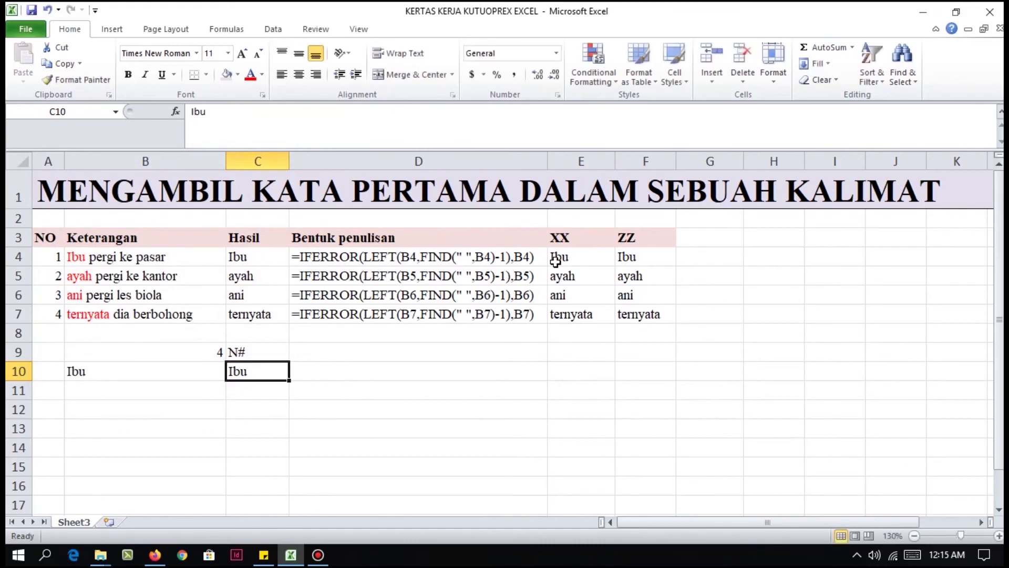
# - Change the formula in B9 to =FIND(" ",B4)-1 and review the LEFT formula in B10
pyautogui.press('Left')
pyautogui.press('Up')
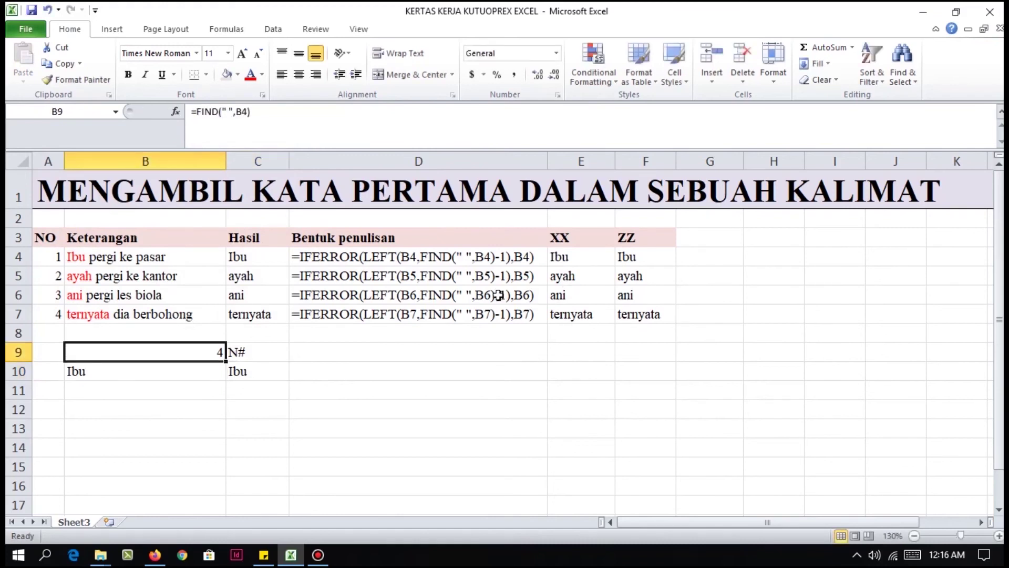
pyautogui.click(320, 129)
pyautogui.write('-')
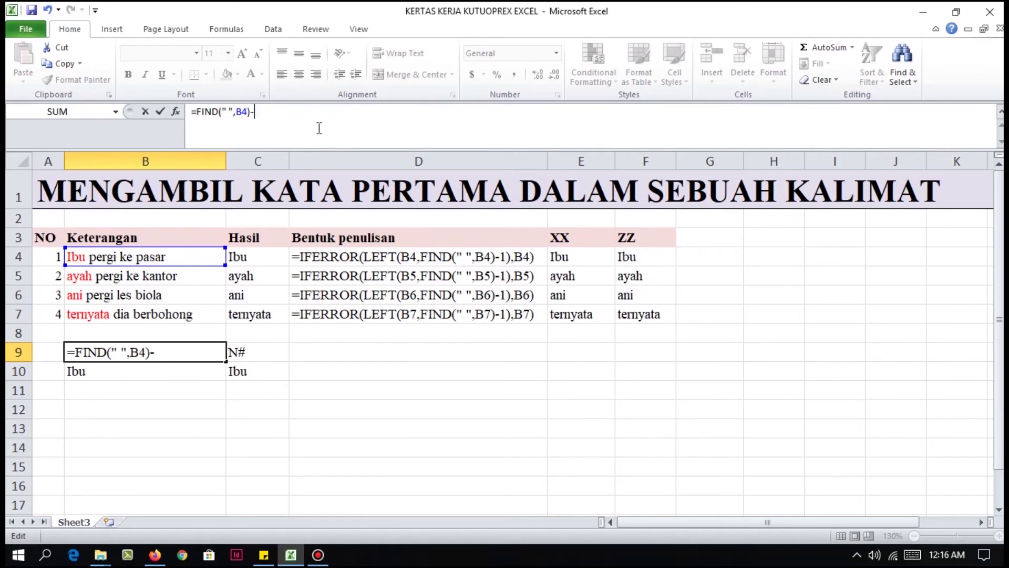
pyautogui.write('1')
pyautogui.press('Return')
pyautogui.press('Up')
pyautogui.press('Down')
pyautogui.press('F2')
pyautogui.press('Escape')
# - Paste the result of B10 into D10 as a value only and compare its text content with that of C10
pyautogui.hotkey('ctrl', 'c')
pyautogui.press('Right')
pyautogui.press('Right')
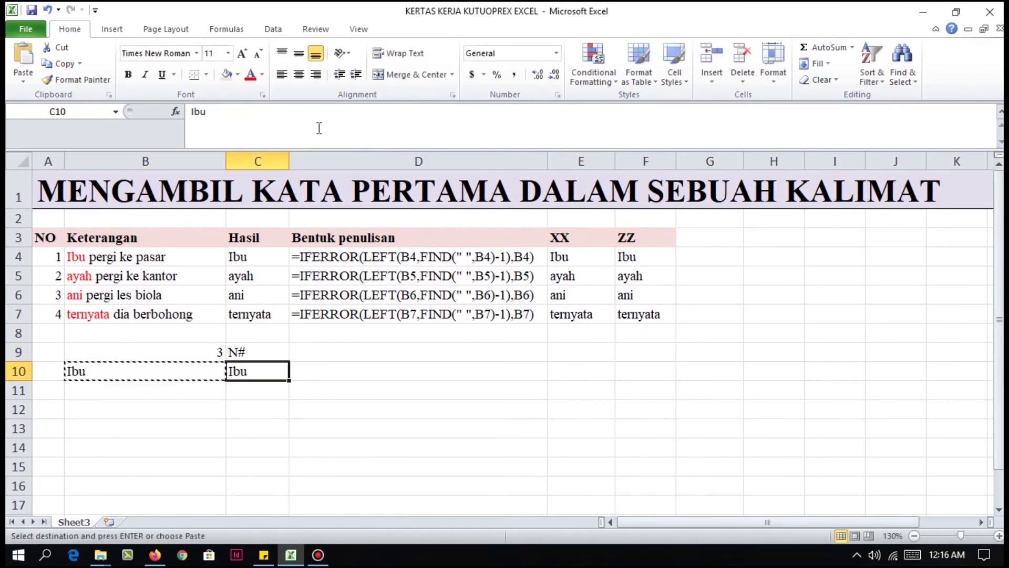
pyautogui.hotkey('ctrl', 'alt', 'v')
pyautogui.press('v')
pyautogui.press('Return')
pyautogui.press('F2')
pyautogui.press('Escape')
pyautogui.press('Left')
pyautogui.press('F2')
pyautogui.press('Escape')
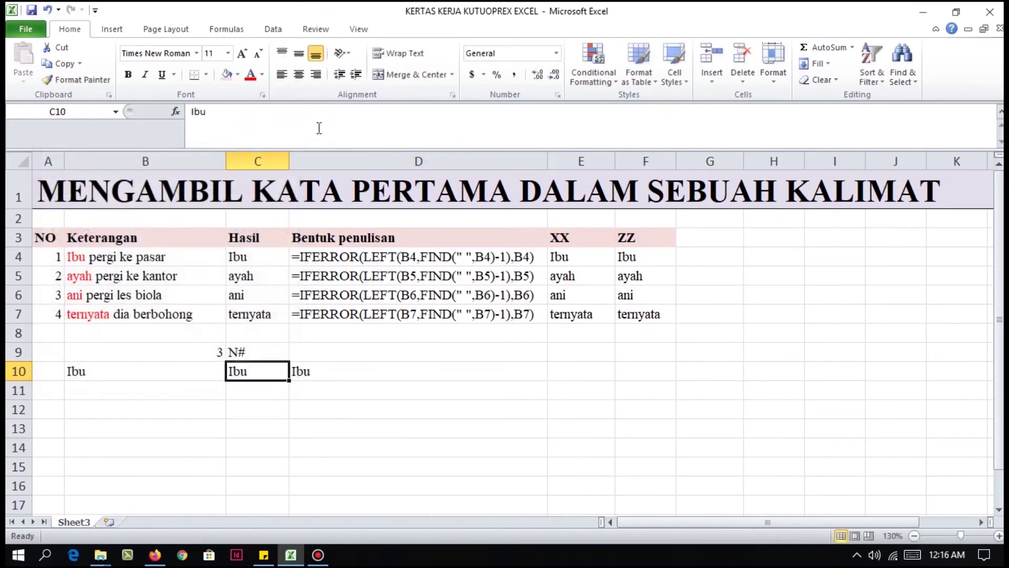